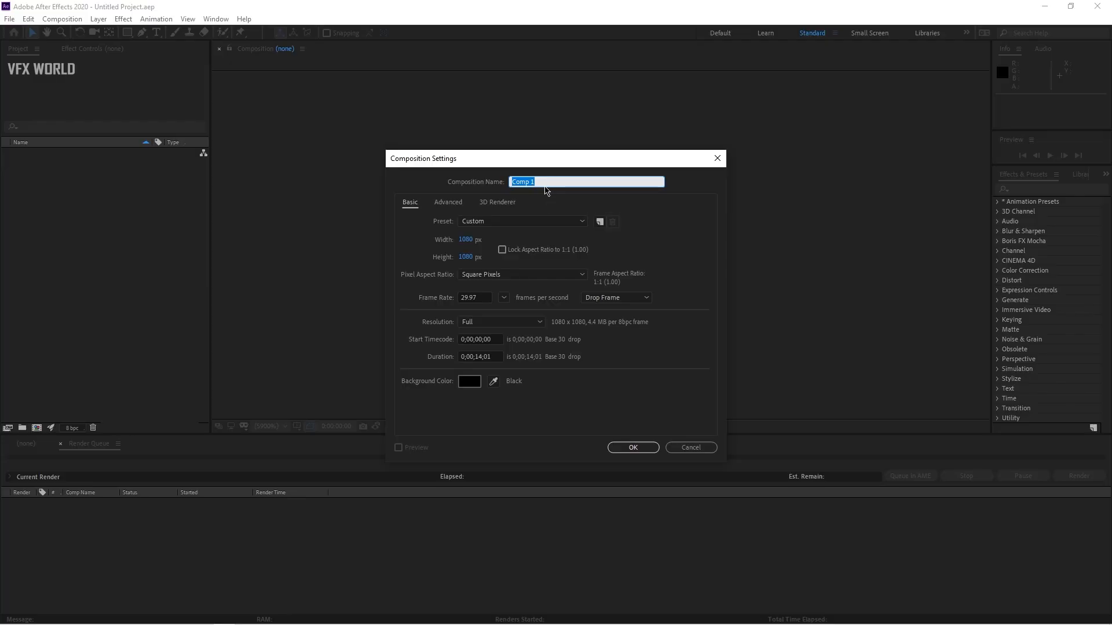
# - Create a 1080 x 1080 px composition named "texure" at 29.97 fps with a duration of 0;00;14;01
pyautogui.write('te')
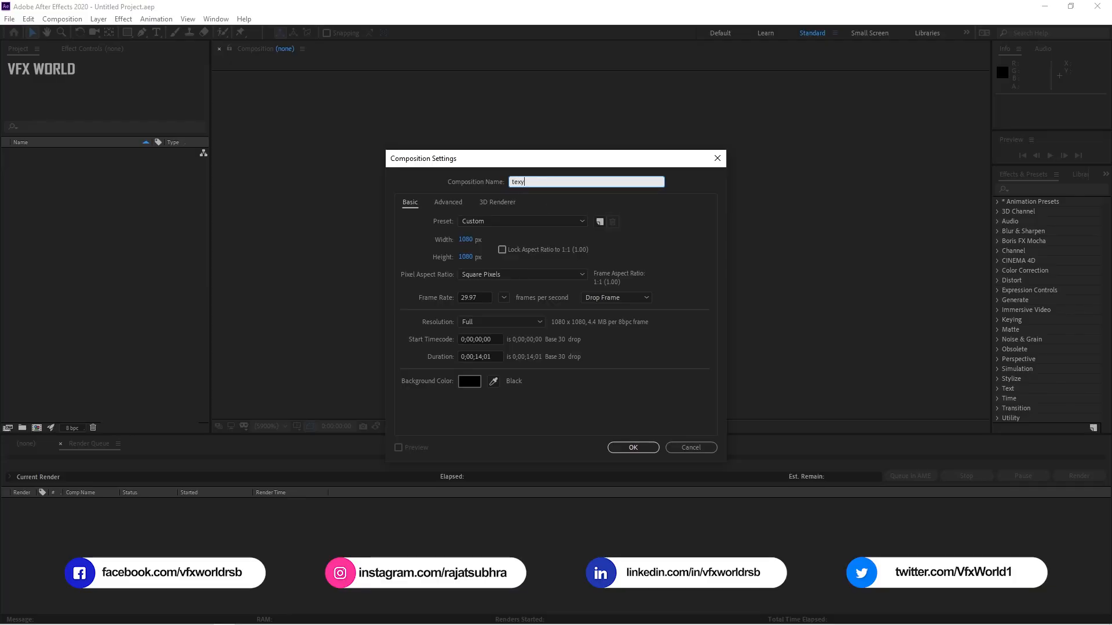
pyautogui.write('xure')
pyautogui.click(633, 447)
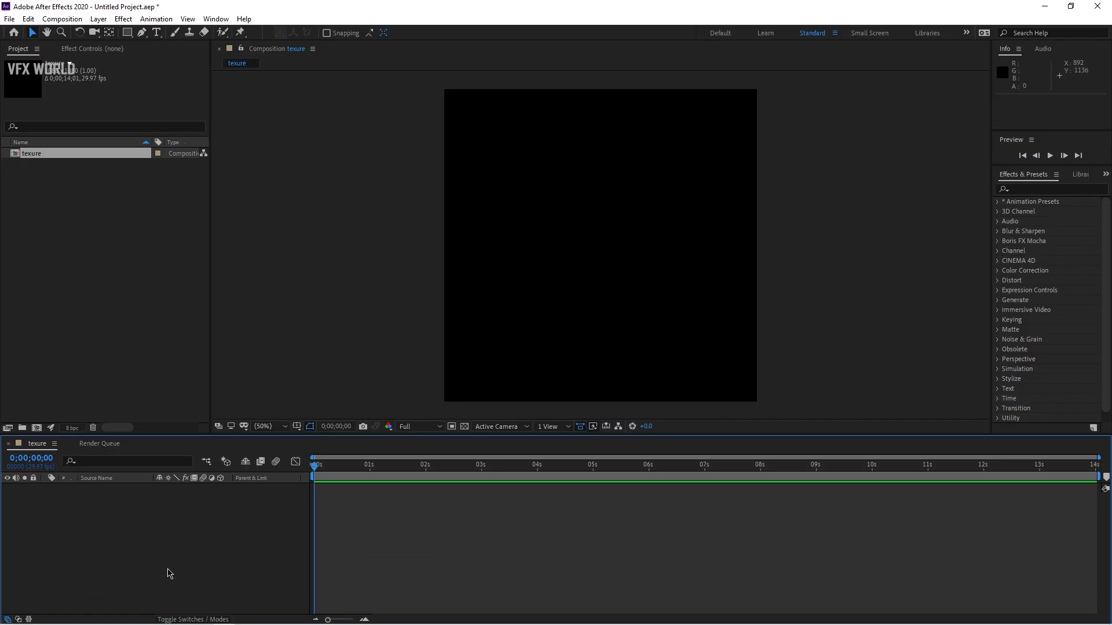
# - Add a comp-sized dark gray solid named "main layer" to the texure composition
pyautogui.rightClick(169, 573)
pyautogui.moveTo(216, 443)
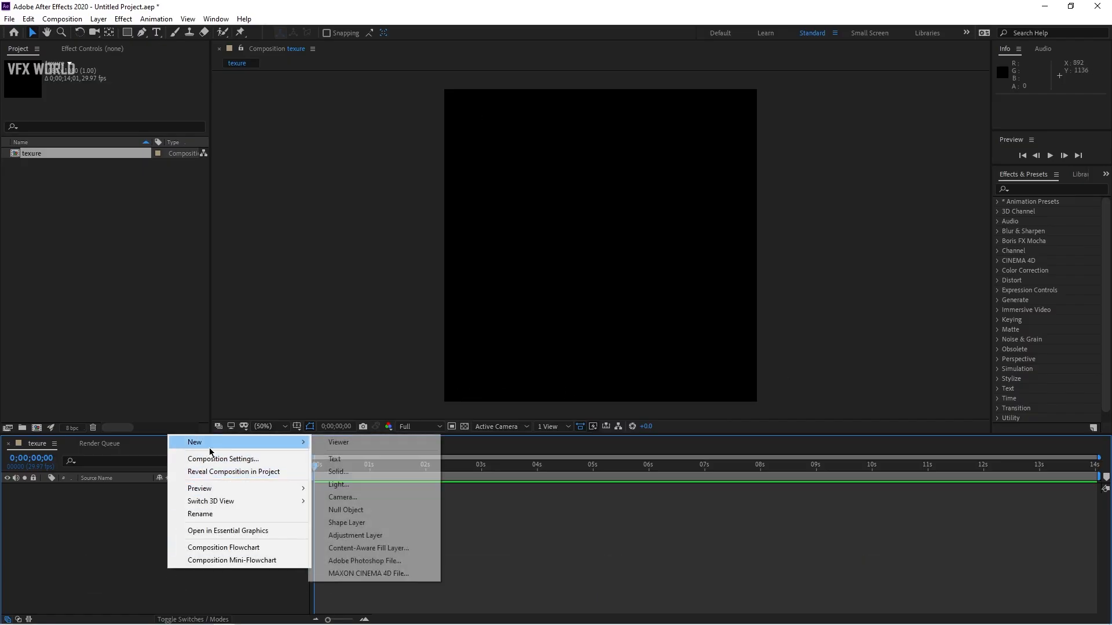
pyautogui.click(338, 472)
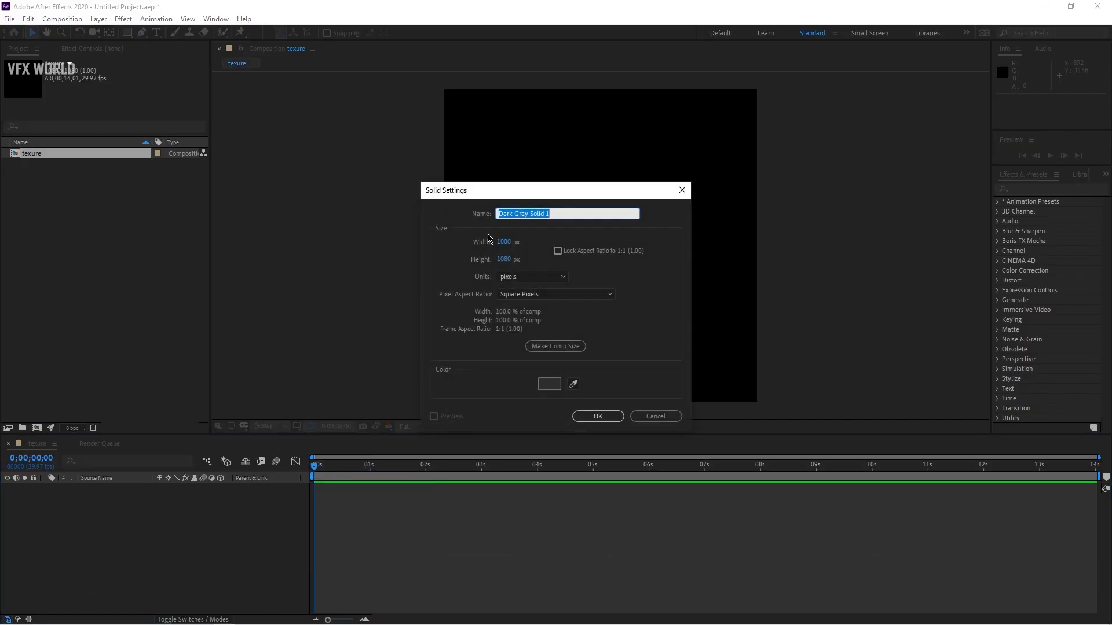
pyautogui.write('main layer')
pyautogui.click(596, 414)
# - Find the Fractal Noise effect and apply it to the main layer solid
pyautogui.click(1048, 189)
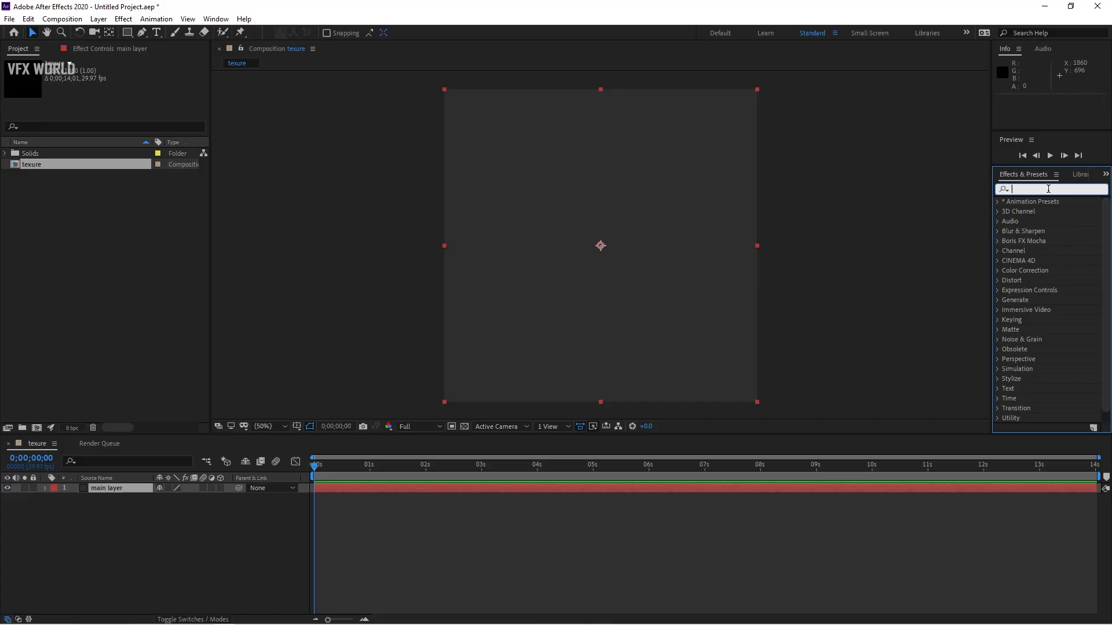
pyautogui.write('fra')
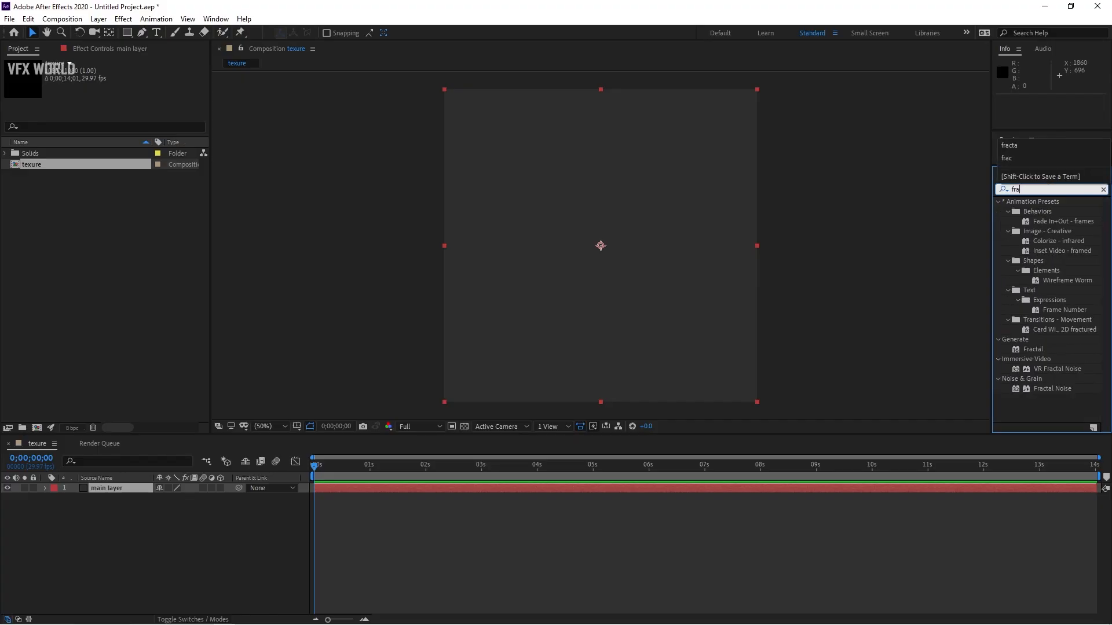
pyautogui.moveTo(1062, 387); pyautogui.dragTo(632, 322)
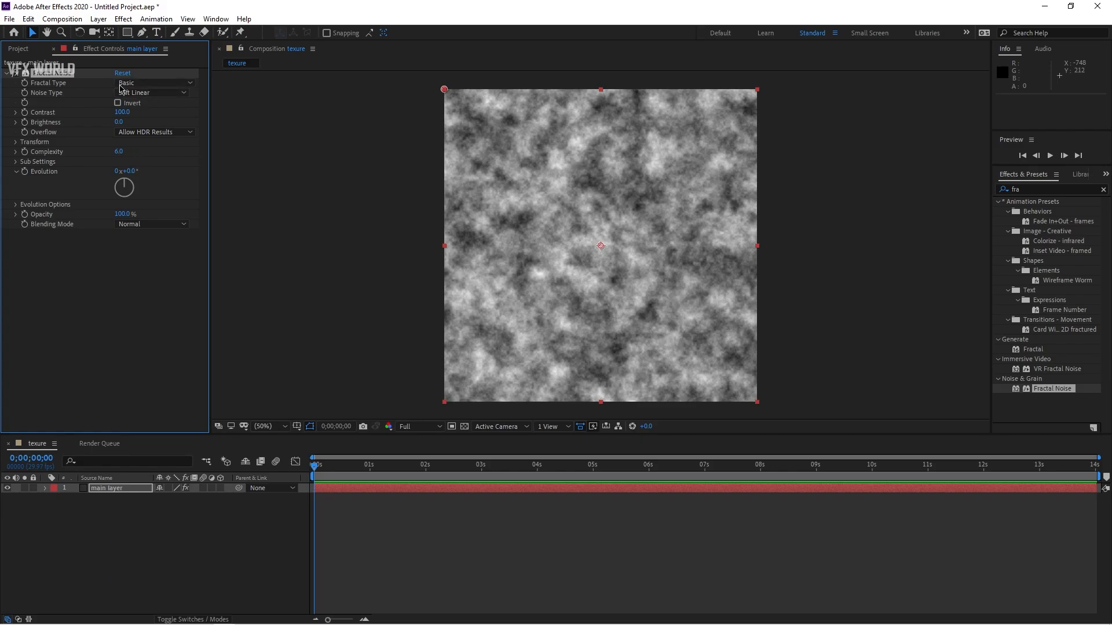
# - Set the Fractal Noise fractal type to Strings and its noise type to Block
pyautogui.click(156, 84)
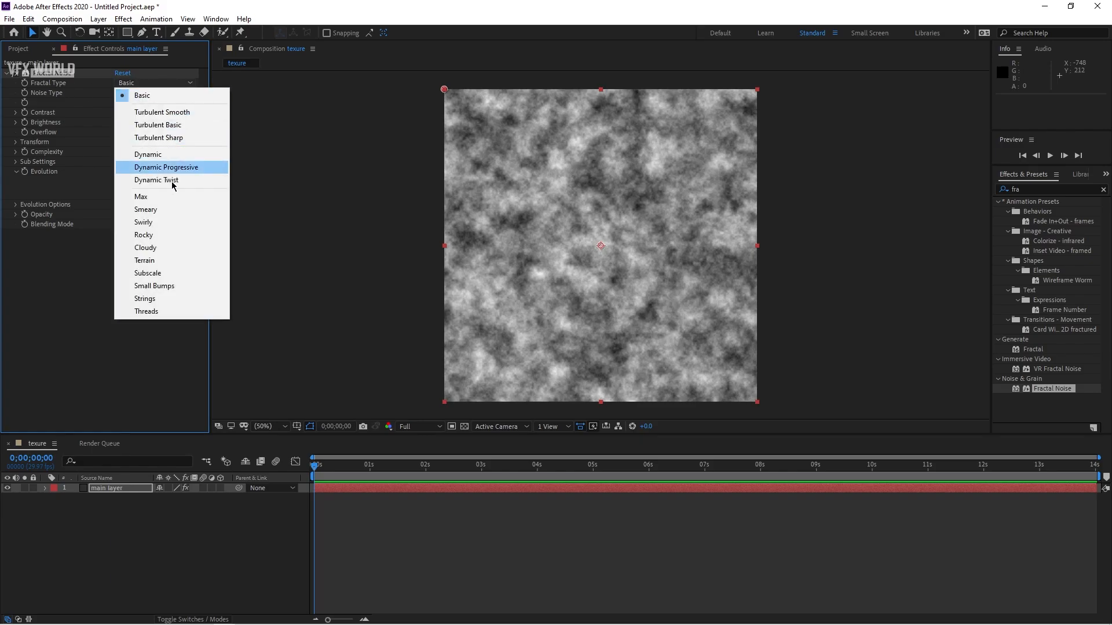
pyautogui.click(168, 298)
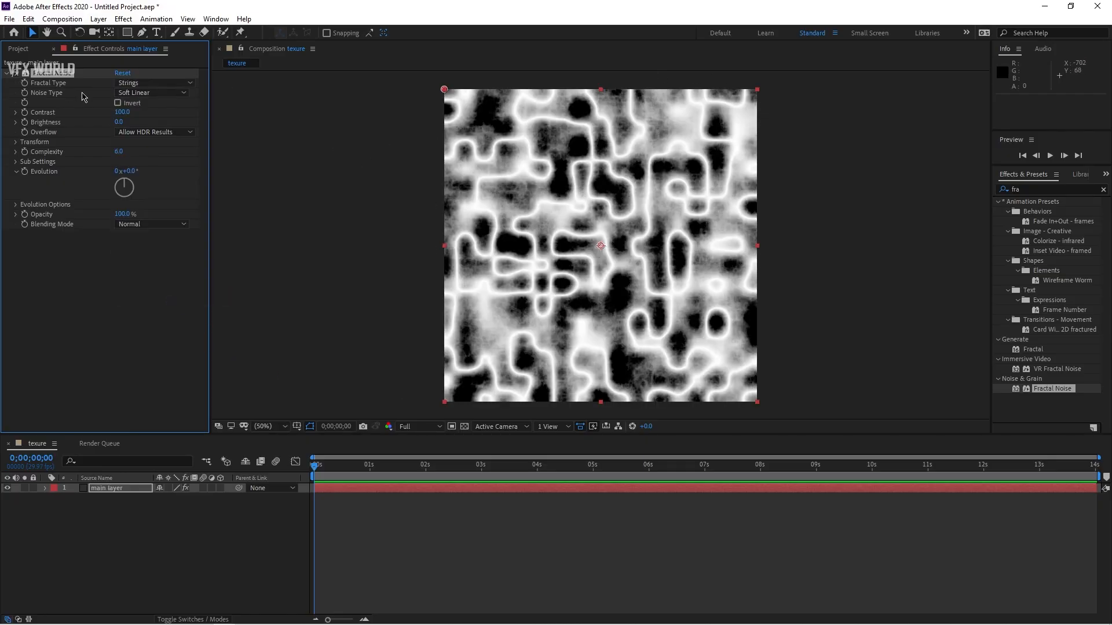
pyautogui.click(150, 94)
pyautogui.click(144, 105)
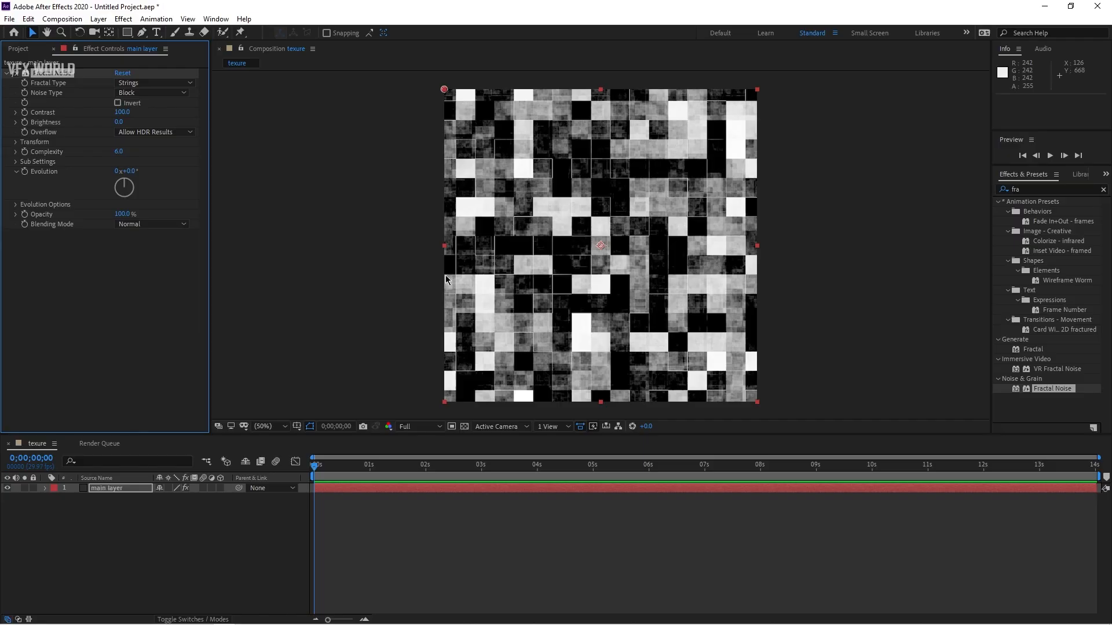
# - Set the Fractal Noise complexity to 8 and its transform scale to 60
pyautogui.click(119, 152)
pyautogui.press('Return')
pyautogui.click(15, 143)
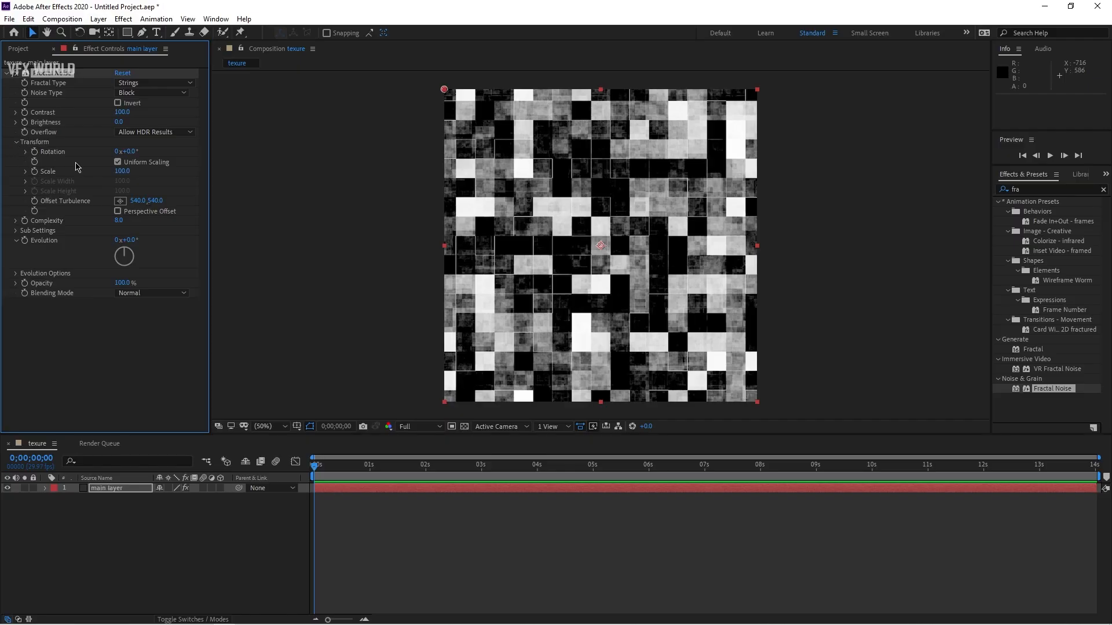
pyautogui.click(122, 172)
pyautogui.write('70')
pyautogui.press('Return')
pyautogui.moveTo(109, 172); pyautogui.dragTo(104, 172)
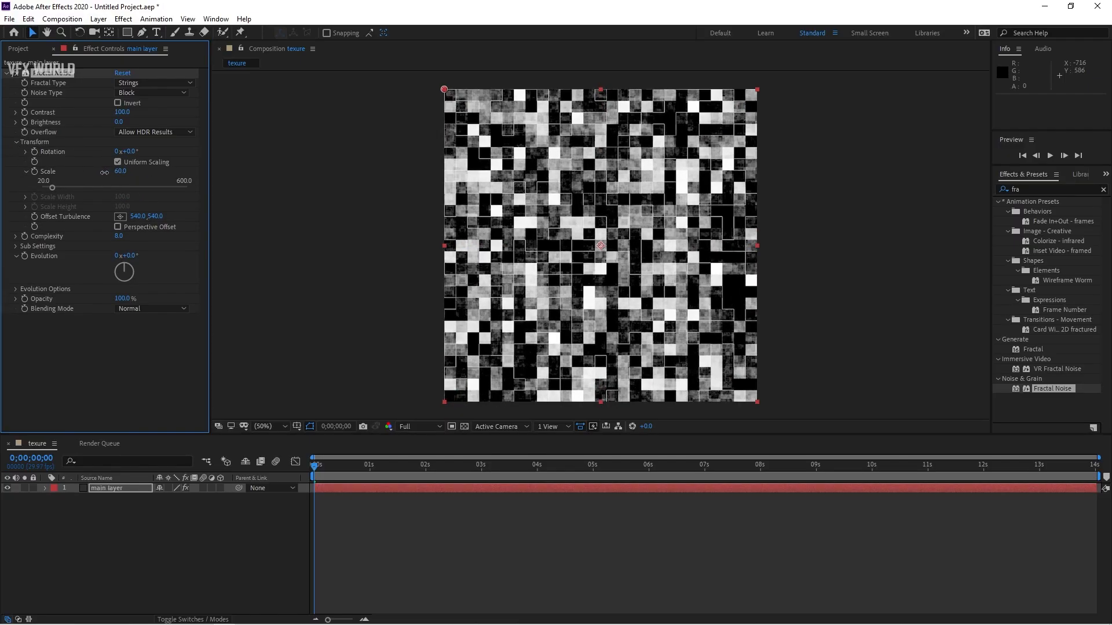
# - Set the Fractal Noise contrast to 170
pyautogui.moveTo(121, 116); pyautogui.dragTo(154, 114)
pyautogui.click(121, 113)
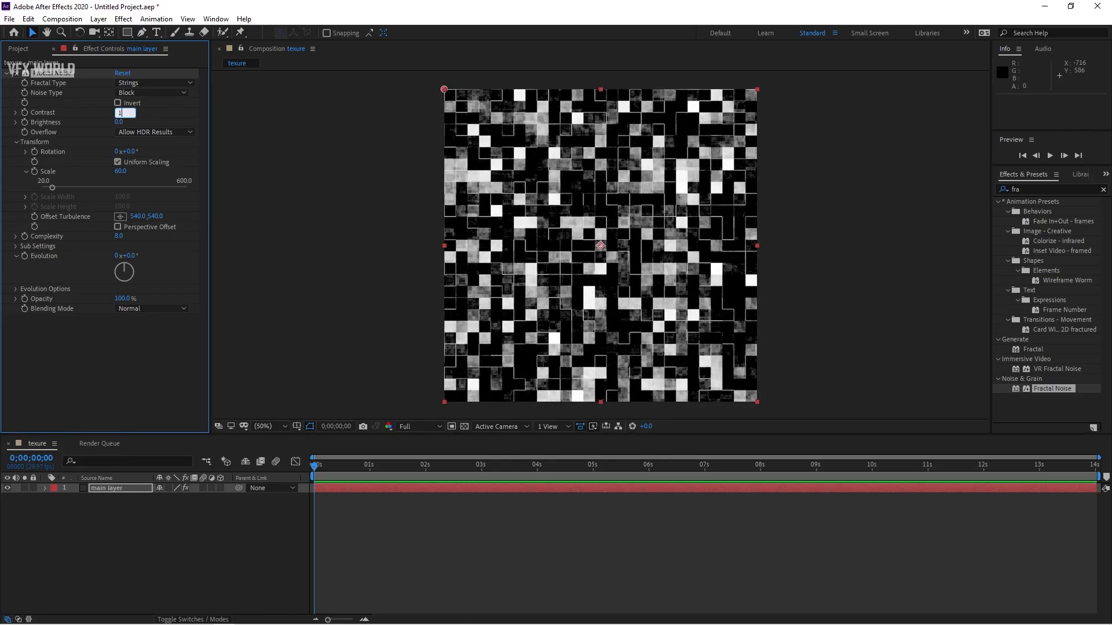
pyautogui.write('170')
pyautogui.press('Return')
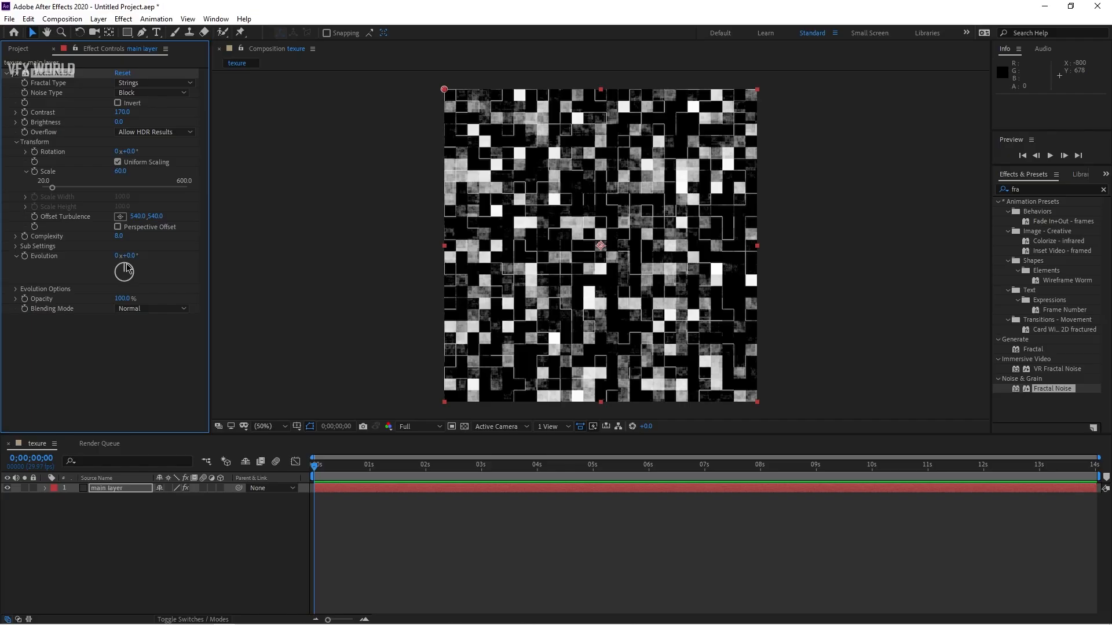
# - Add the expression time*100 to the Fractal Noise Evolution property and preview the animation
pyautogui.keyDown('alt'); pyautogui.click(25, 256); pyautogui.keyUp('alt')
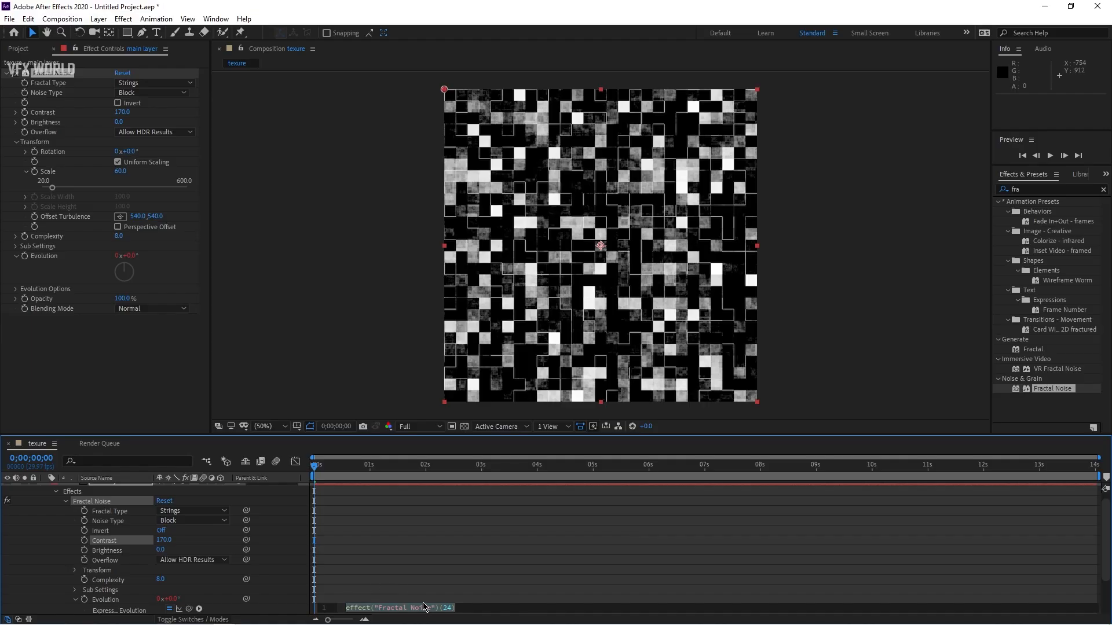
pyautogui.write('ti')
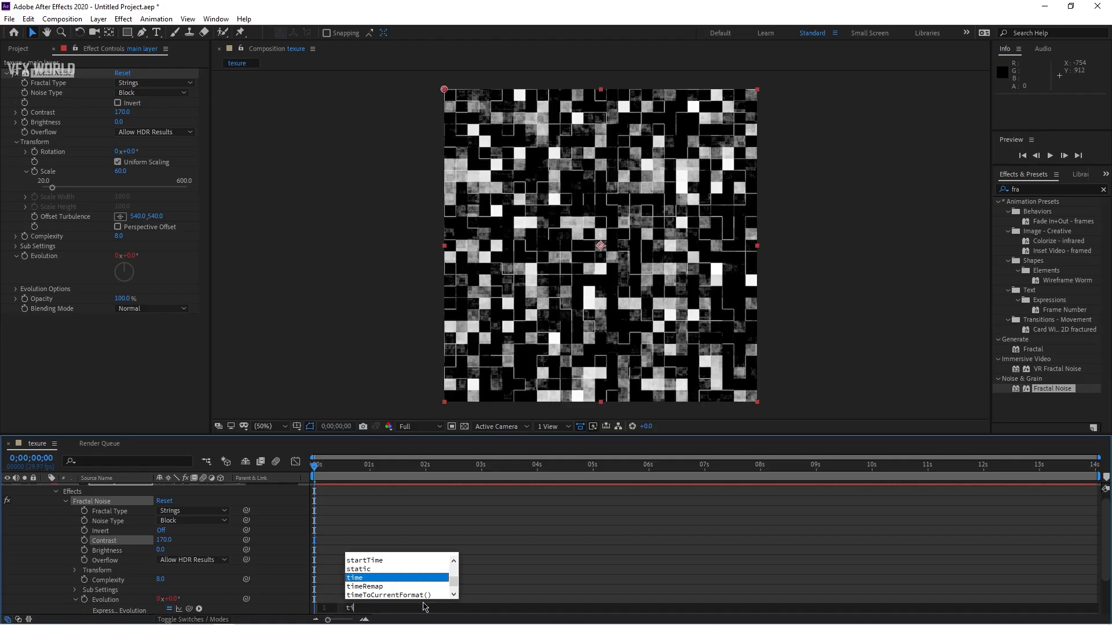
pyautogui.write('me*')
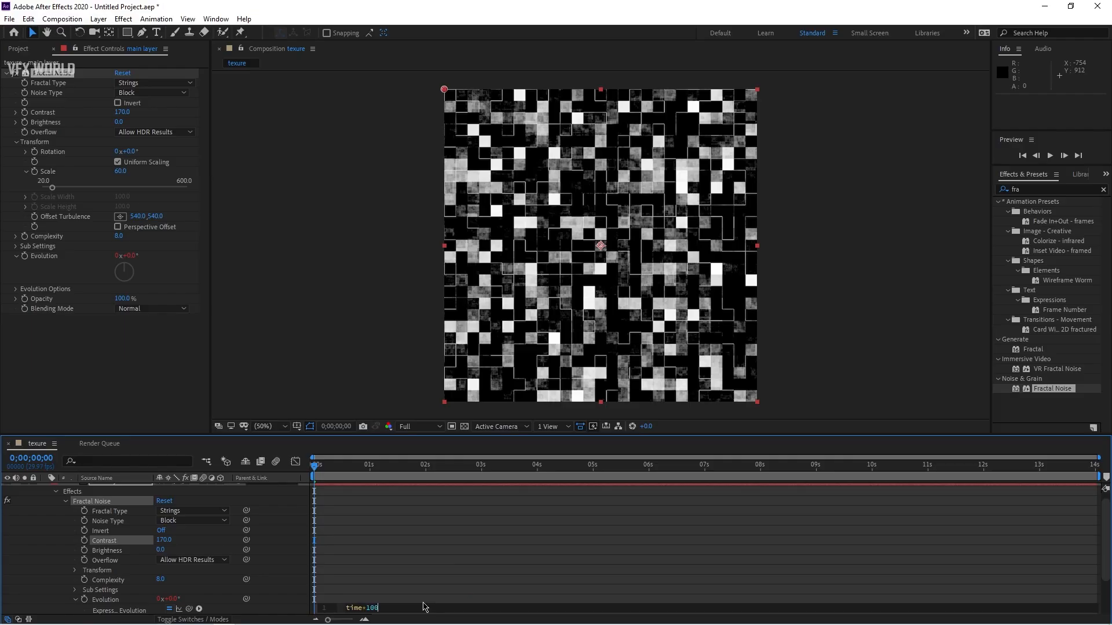
pyautogui.write('100')
pyautogui.press('KP_Enter')
pyautogui.press('space')
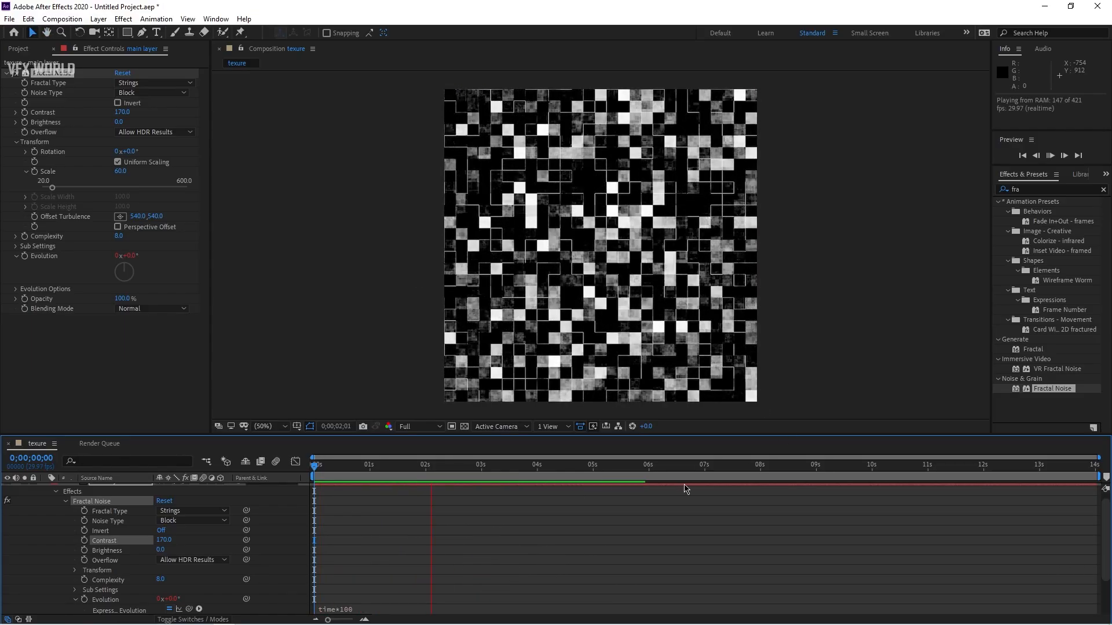
pyautogui.press('space')
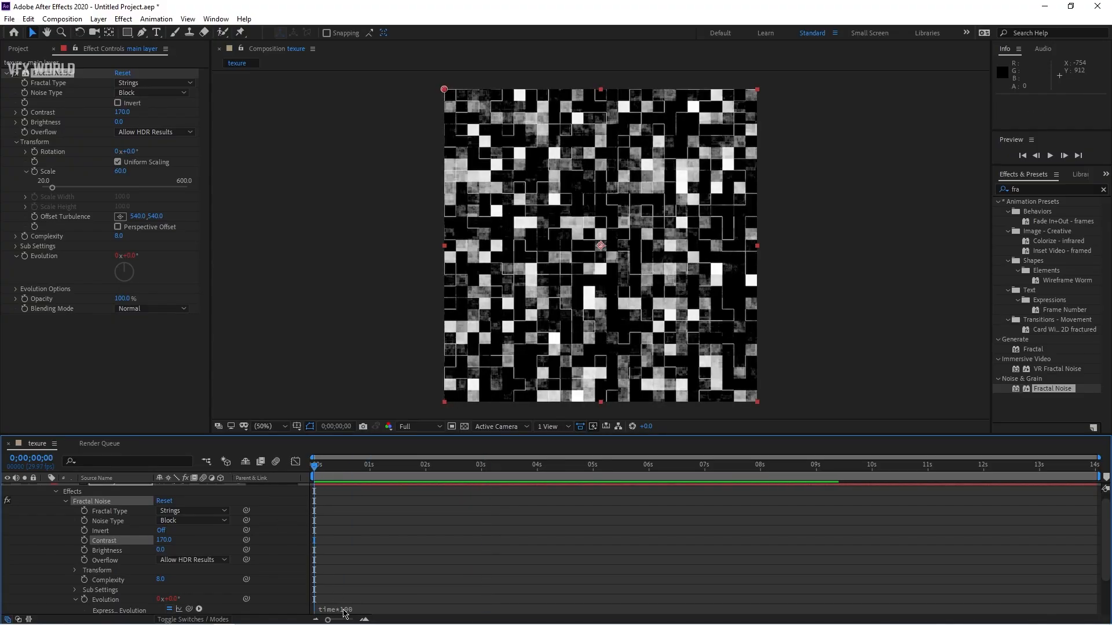
# - Change the Evolution expression to time*80 and preview the noise animation
pyautogui.click(343, 613)
pyautogui.moveTo(366, 608); pyautogui.dragTo(393, 609)
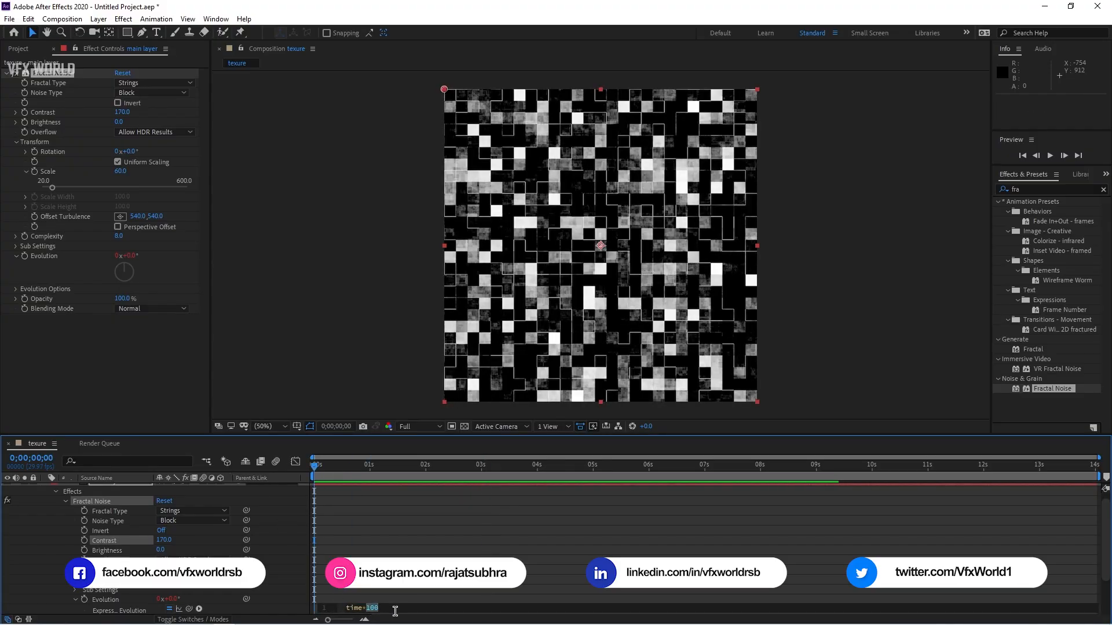
pyautogui.press('KP_Enter')
pyautogui.press('space')
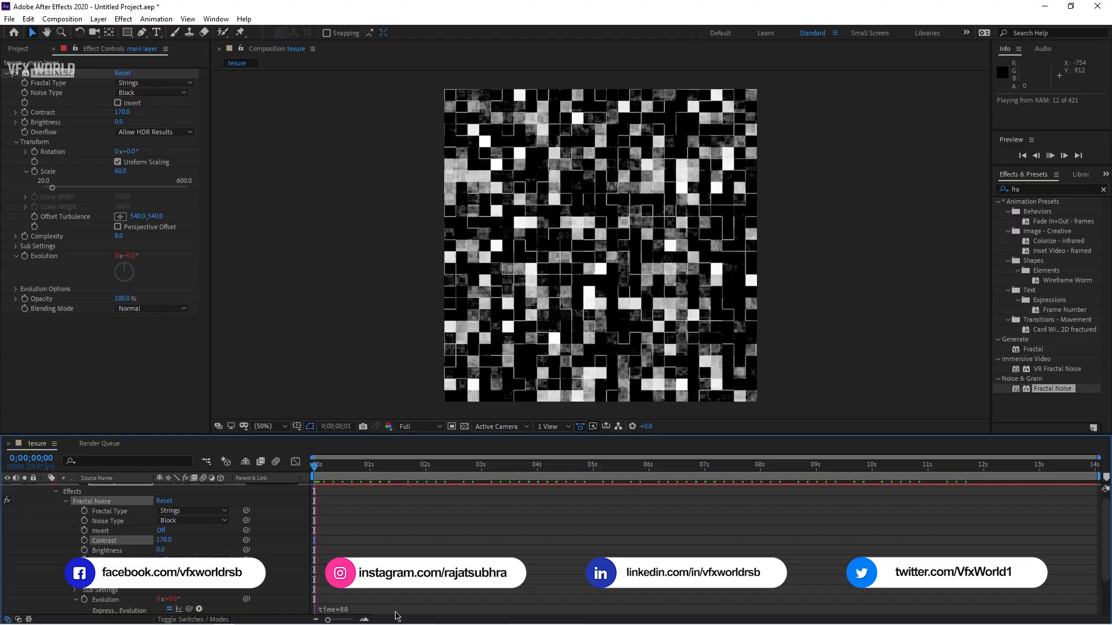
pyautogui.press('space')
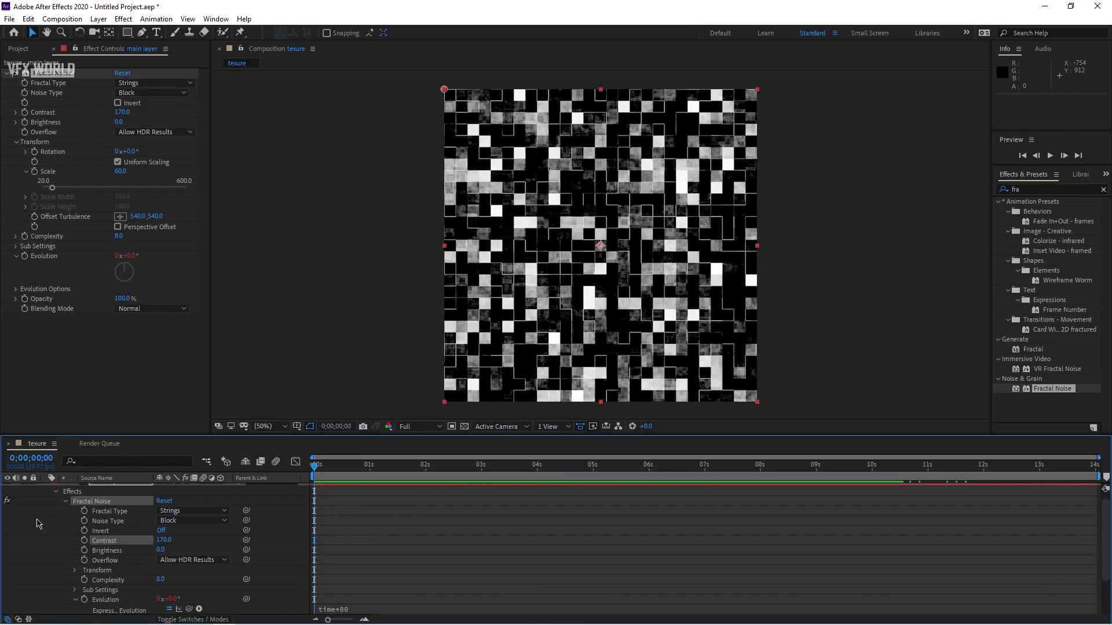
# - Collapse the main layer's properties in the timeline and deselect the layer
pyautogui.scroll(1, 46, 509)
pyautogui.click(44, 488)
pyautogui.click(133, 515)
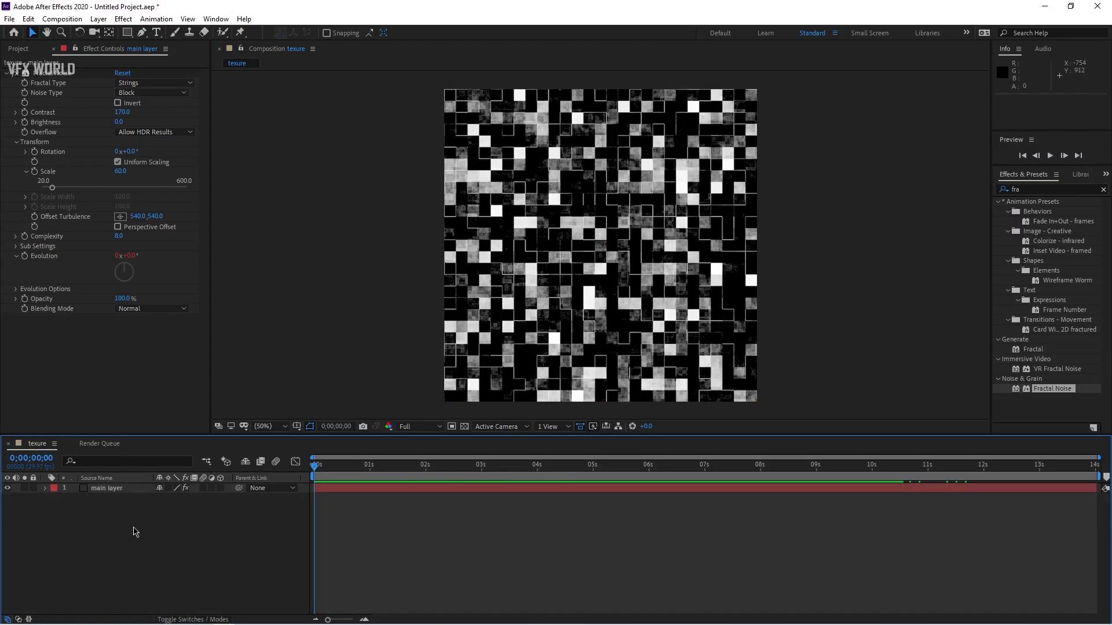
# - Find the Tint effect and apply it to the main layer below Fractal Noise
pyautogui.click(1041, 188)
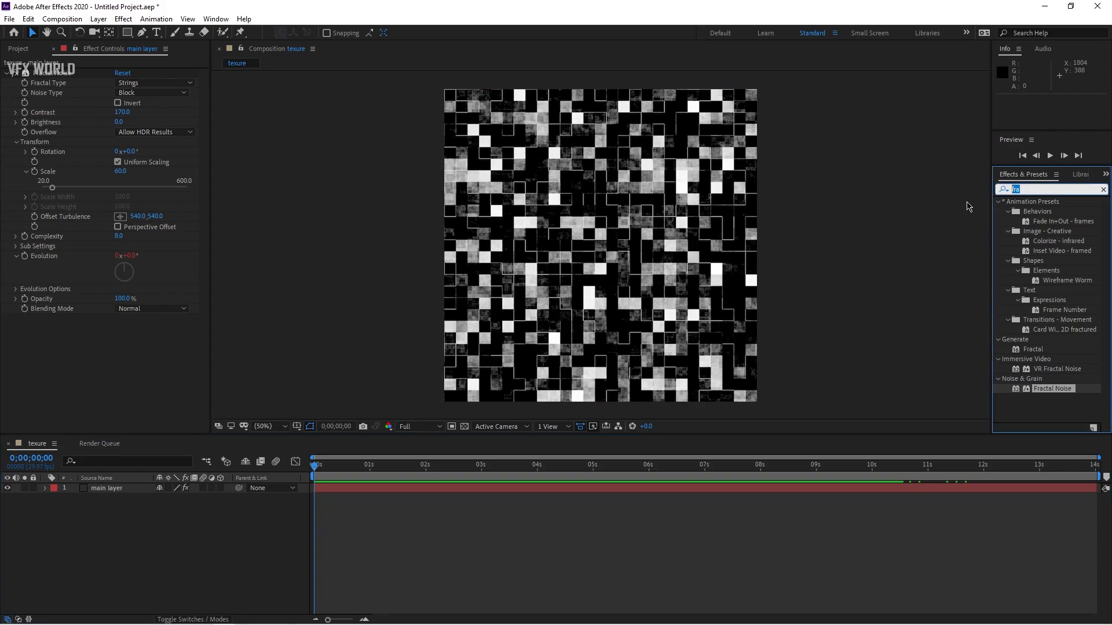
pyautogui.write('tint')
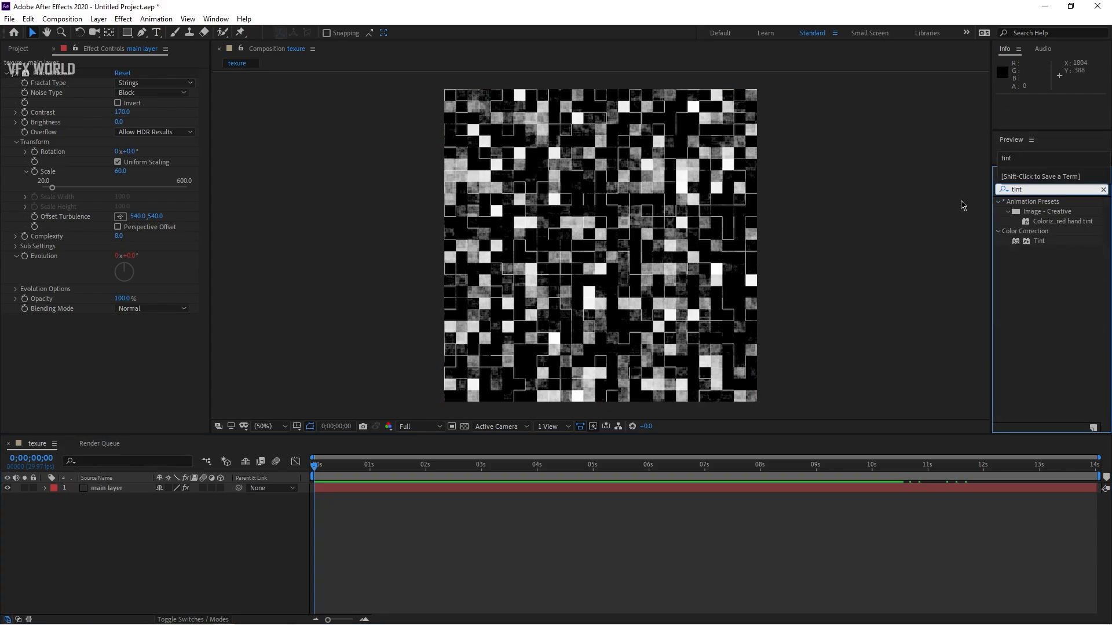
pyautogui.moveTo(1049, 245); pyautogui.dragTo(66, 348)
# - Set Tint's Map White To color to bright blue 00C0FF and deselect the layer
pyautogui.click(120, 339)
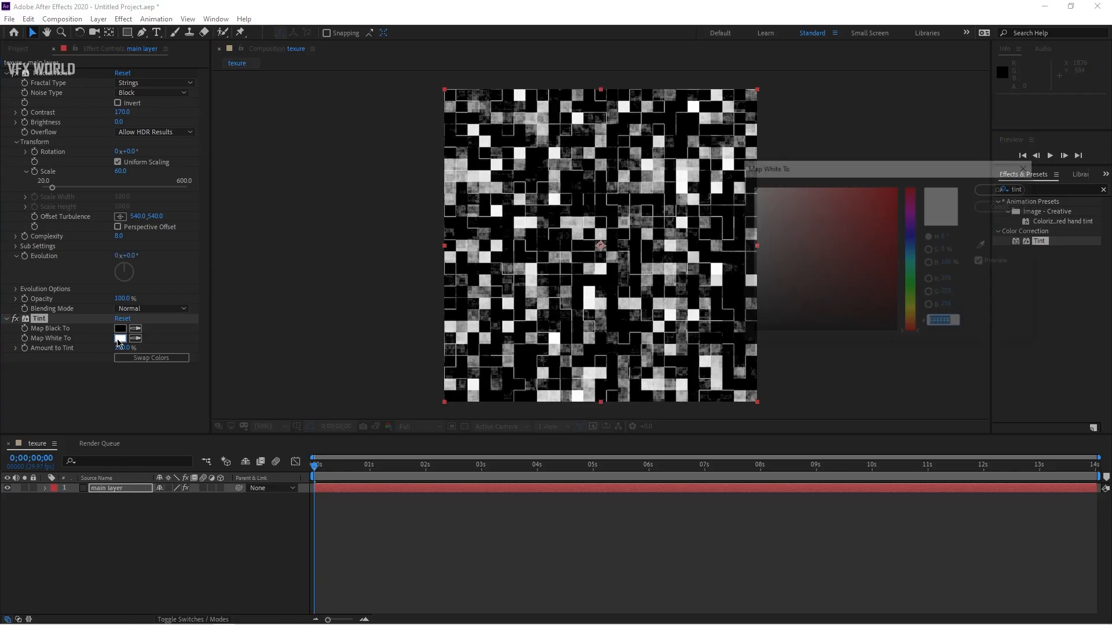
pyautogui.click(917, 257)
pyautogui.click(897, 187)
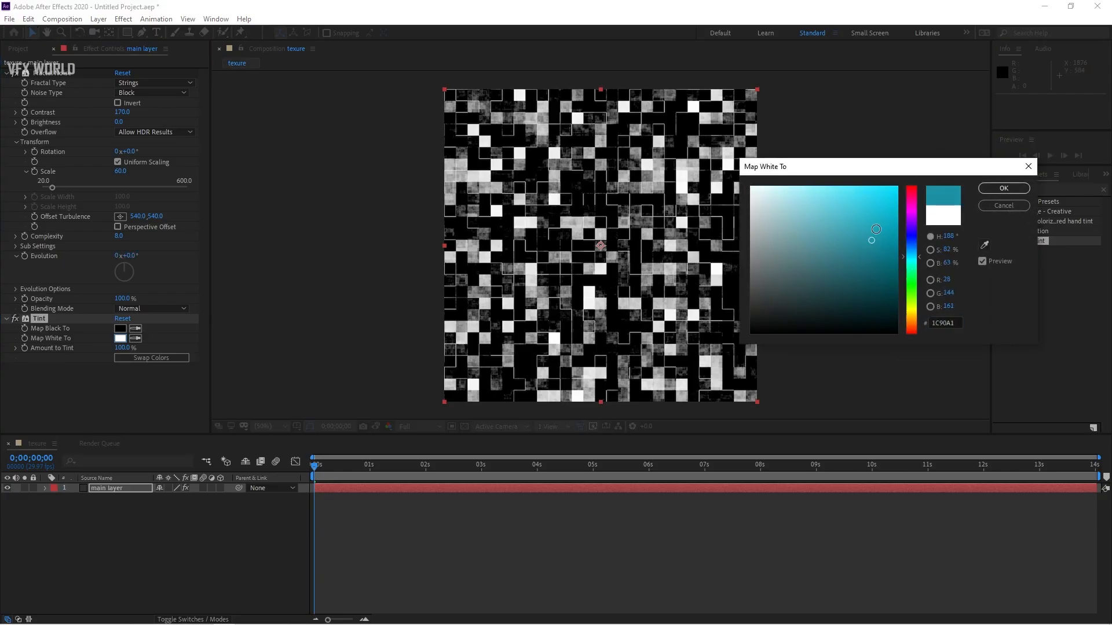
pyautogui.moveTo(919, 262); pyautogui.dragTo(921, 258)
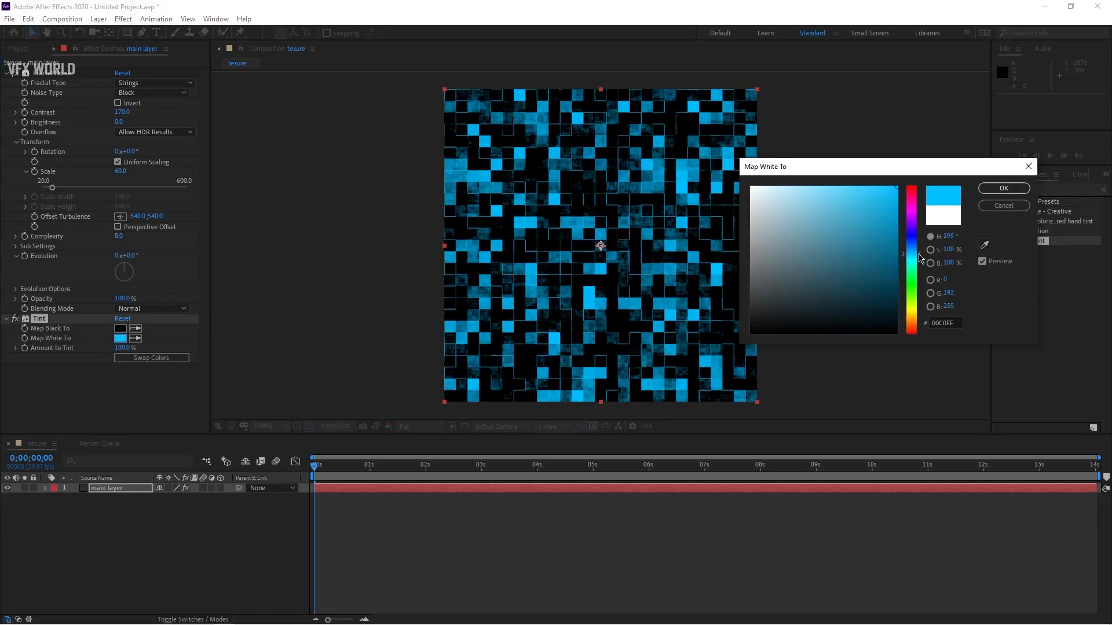
pyautogui.click(1004, 189)
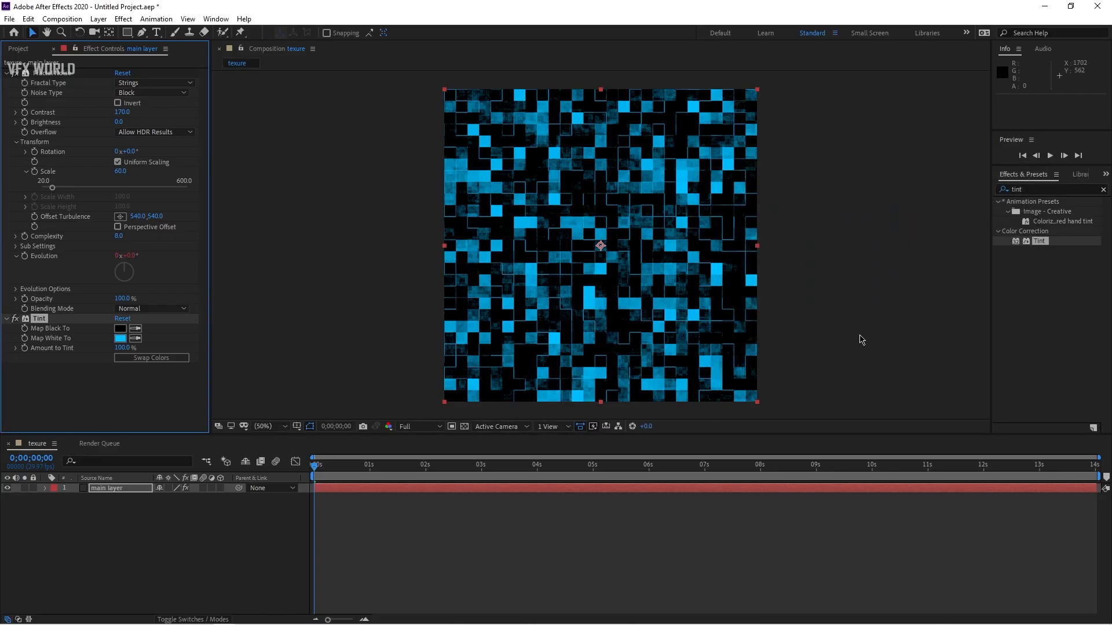
pyautogui.click(104, 544)
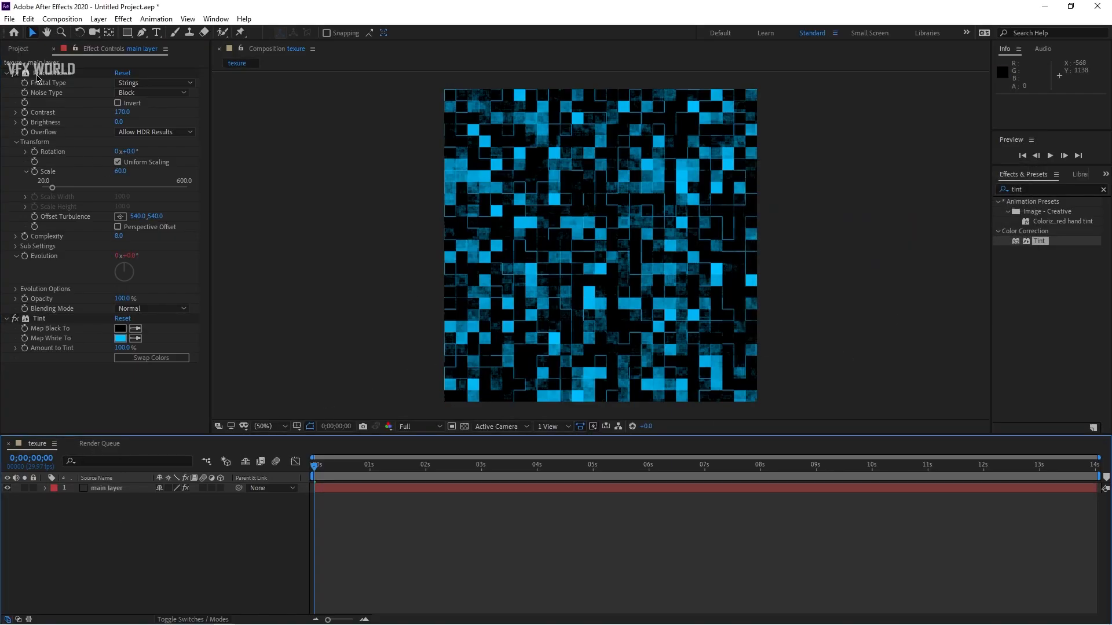
# - Create a second composition named "main comp" at 1280 x 720 px with a duration of 0;00;14;01
pyautogui.click(18, 49)
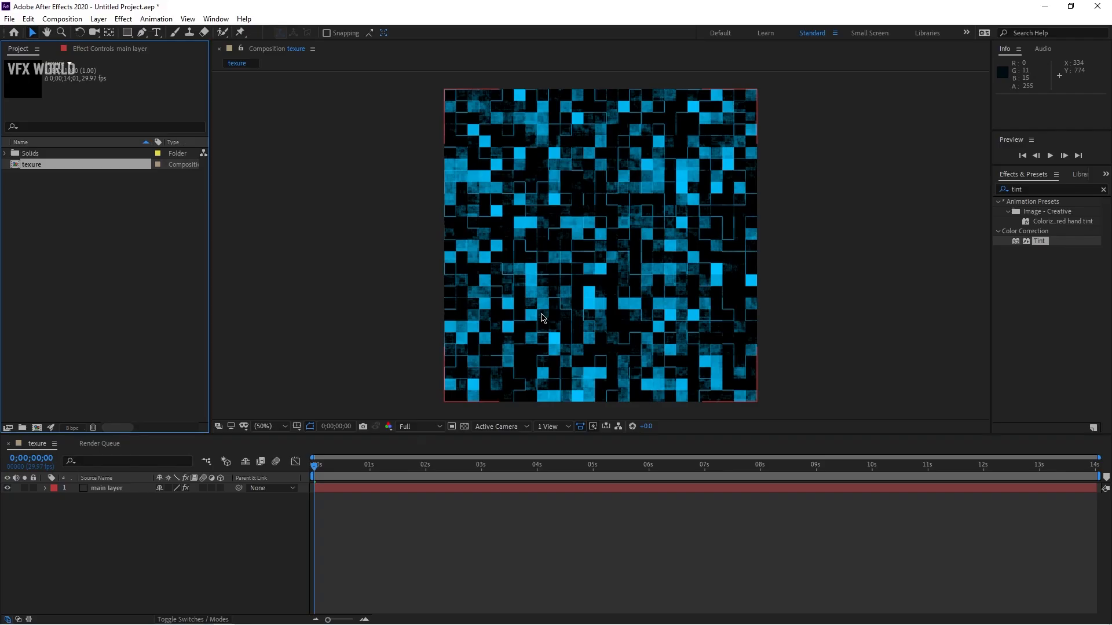
pyautogui.click(49, 398)
pyautogui.click(37, 428)
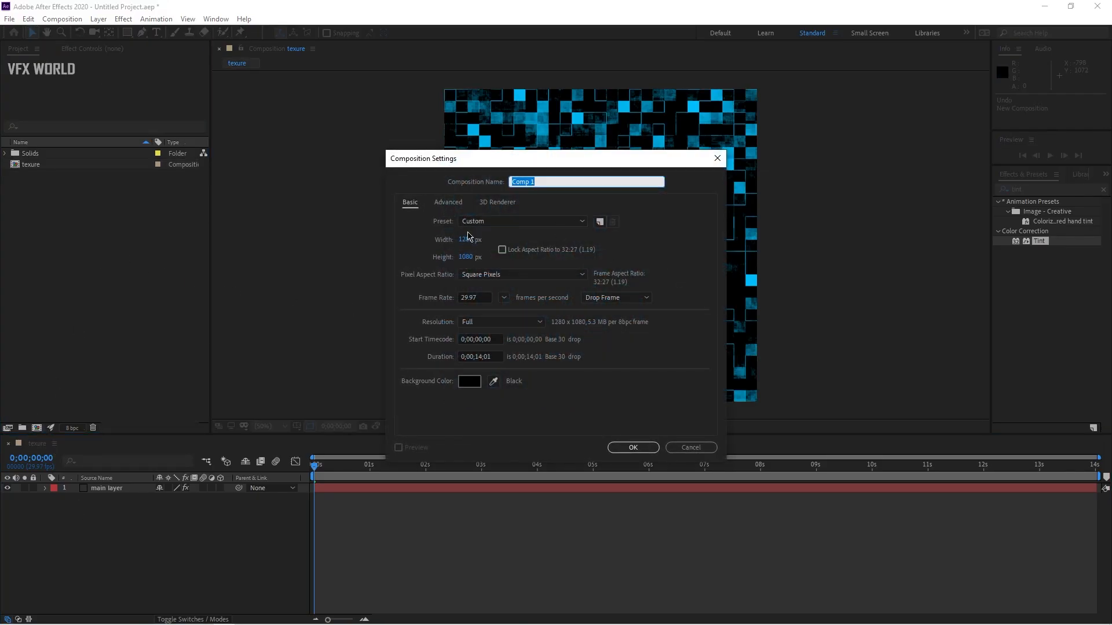
pyautogui.click(467, 257)
pyautogui.write('720')
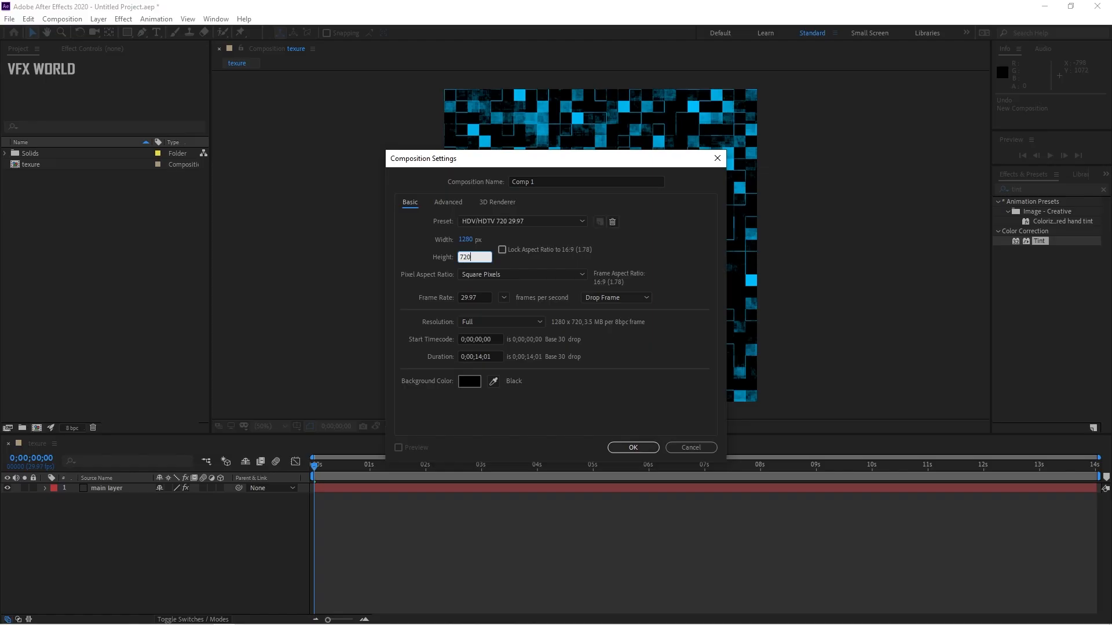
pyautogui.click(553, 181)
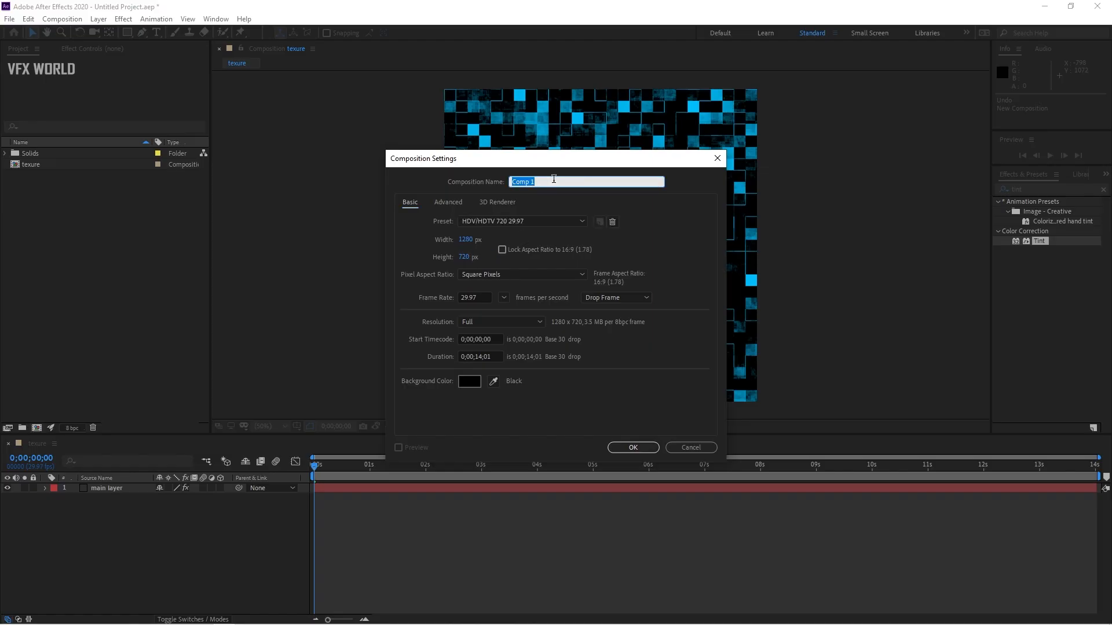
pyautogui.write('main c')
pyautogui.click(634, 447)
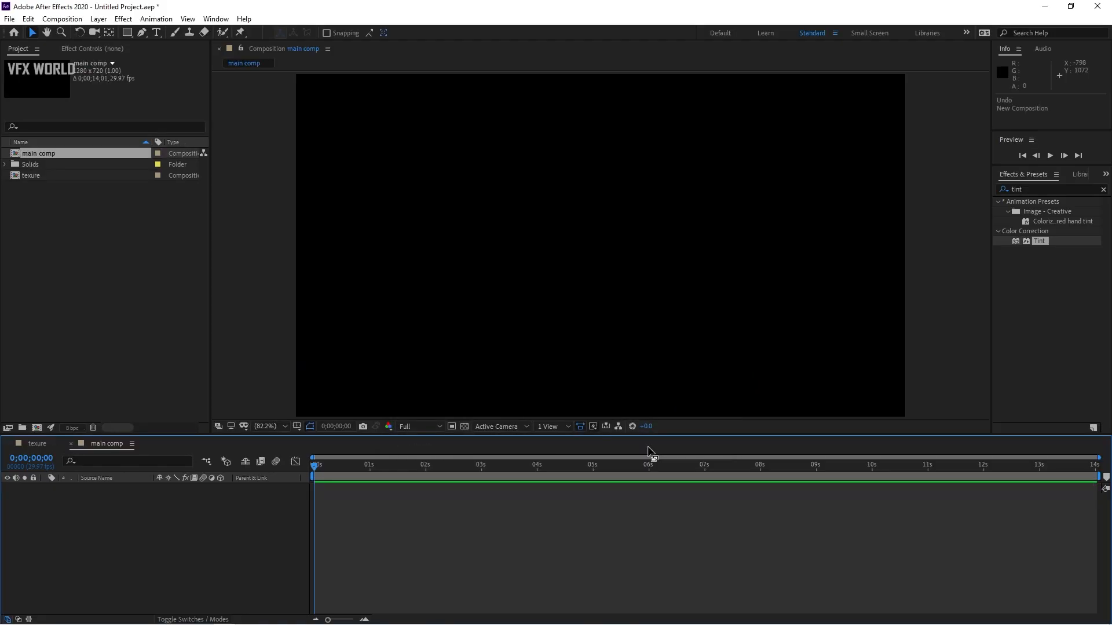
# - Add the text "Bevel" to the main comp and move it to about 626, 427, near the frame's centre
pyautogui.click(156, 32)
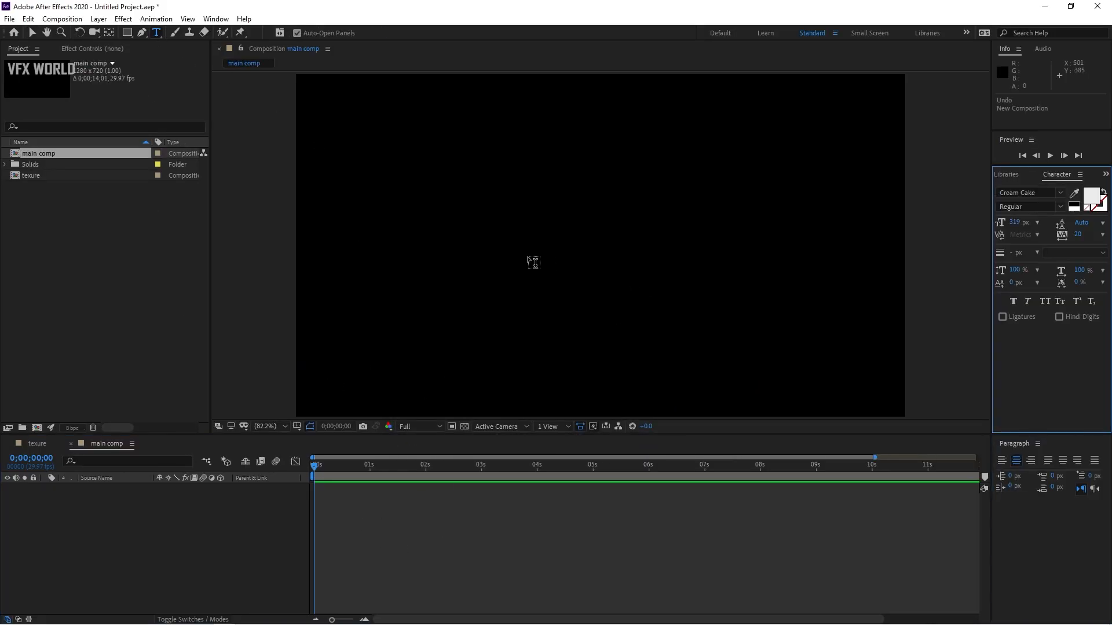
pyautogui.click(505, 256)
pyautogui.write('Bevel')
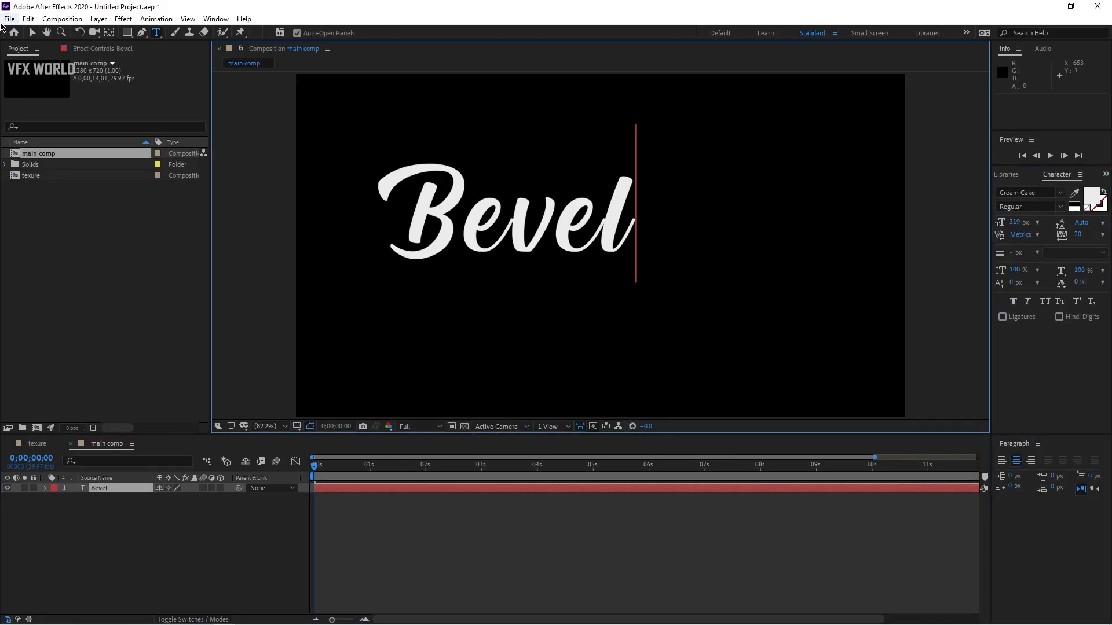
pyautogui.click(32, 34)
pyautogui.moveTo(538, 232); pyautogui.dragTo(627, 258)
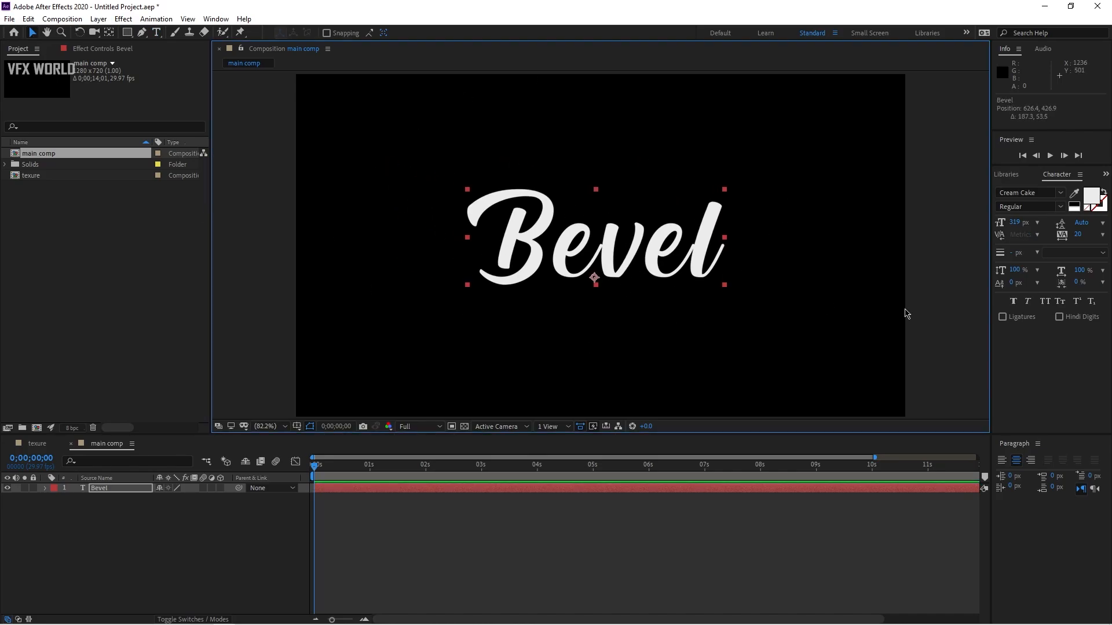
# - Set the Bevel text's tracking to 0, nudge the text slightly left and up, and deselect it
pyautogui.click(1105, 241)
pyautogui.click(1074, 325)
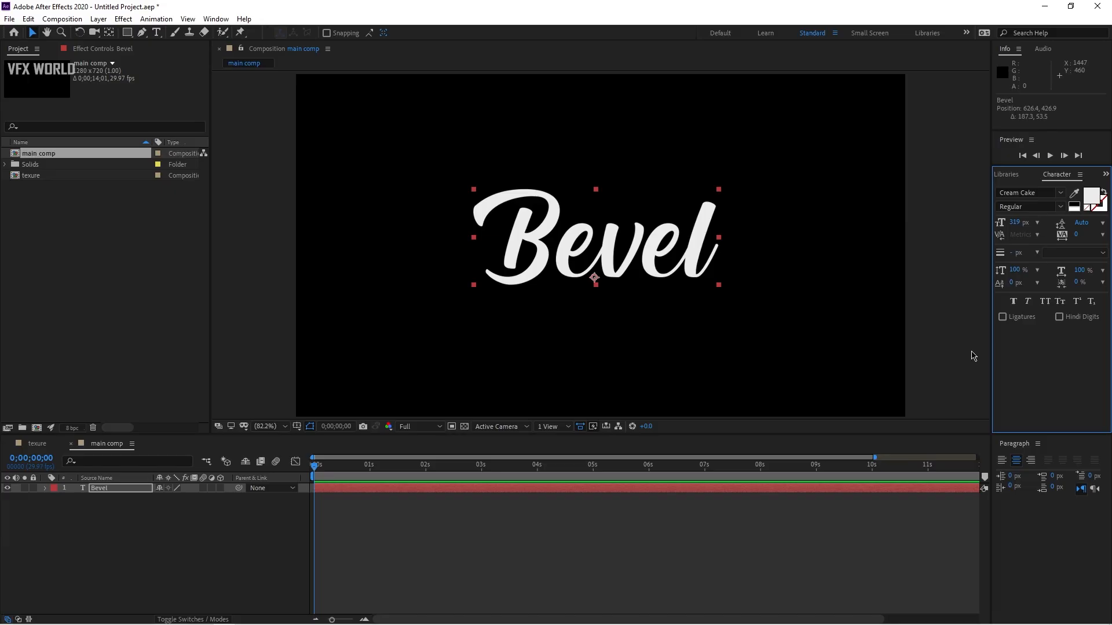
pyautogui.moveTo(653, 250); pyautogui.dragTo(643, 248)
pyautogui.click(115, 530)
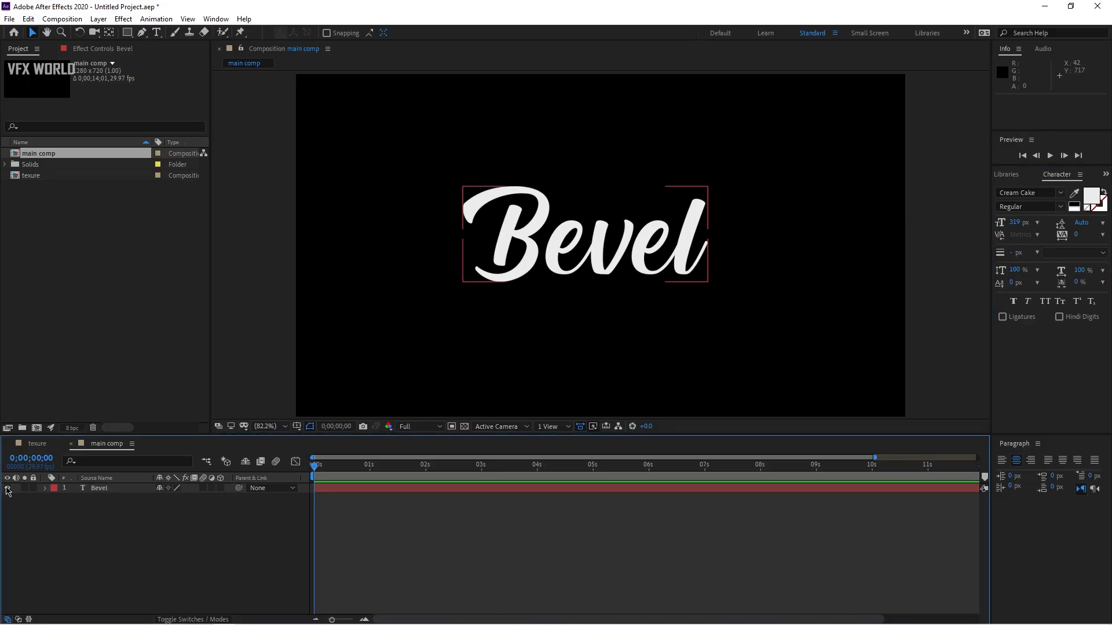
# - Hide the Bevel text layer and create a 1280 x 720 px solid named "e3d" above it
pyautogui.click(8, 488)
pyautogui.rightClick(155, 546)
pyautogui.moveTo(206, 415)
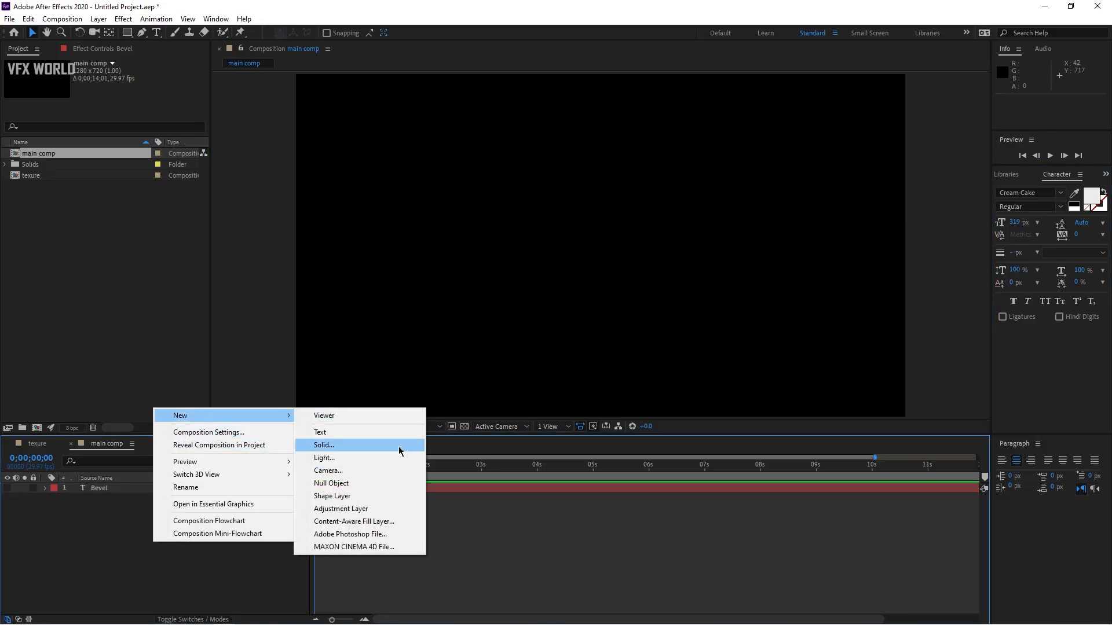
pyautogui.click(333, 447)
pyautogui.write('e3')
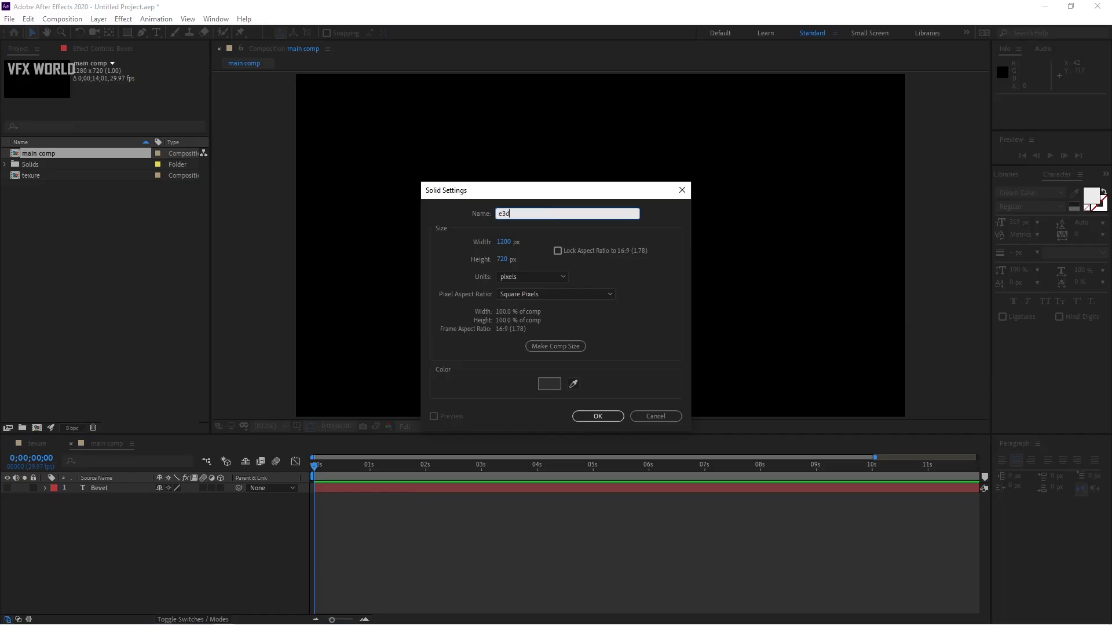
pyautogui.write('d')
pyautogui.click(596, 415)
# - Apply the Video Copilot Element effect to the e3d solid
pyautogui.click(93, 49)
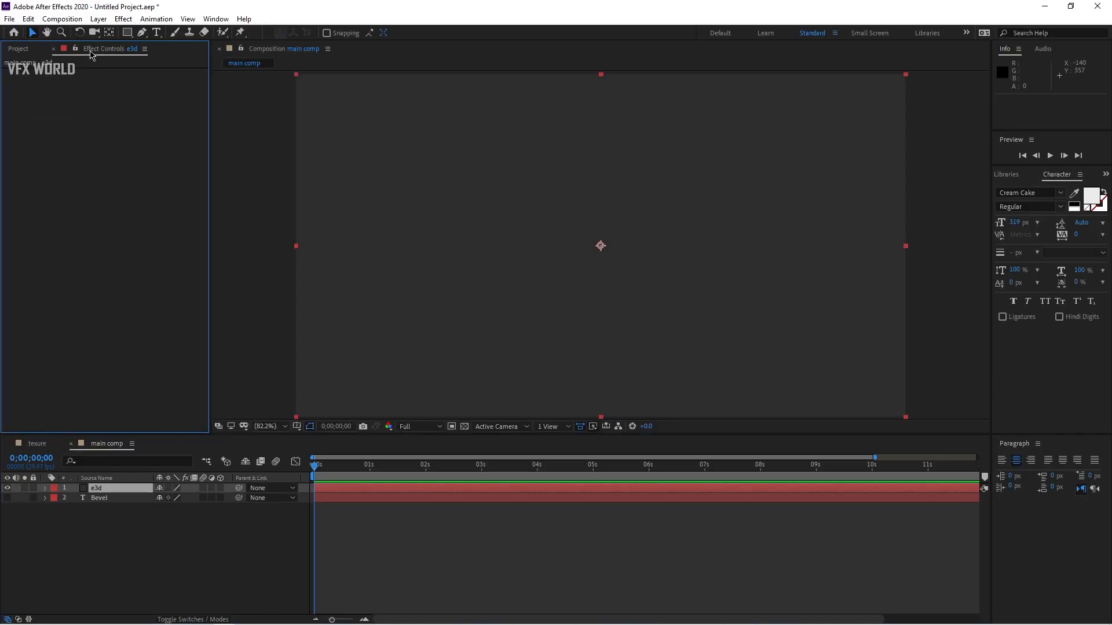
pyautogui.rightClick(99, 116)
pyautogui.moveTo(169, 442)
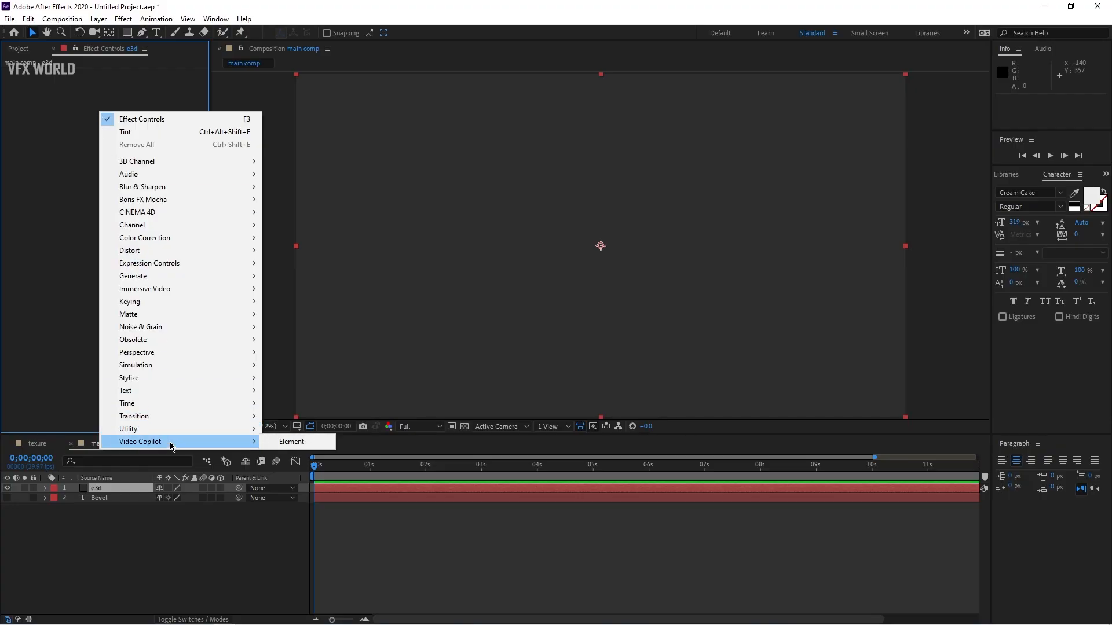
pyautogui.click(292, 442)
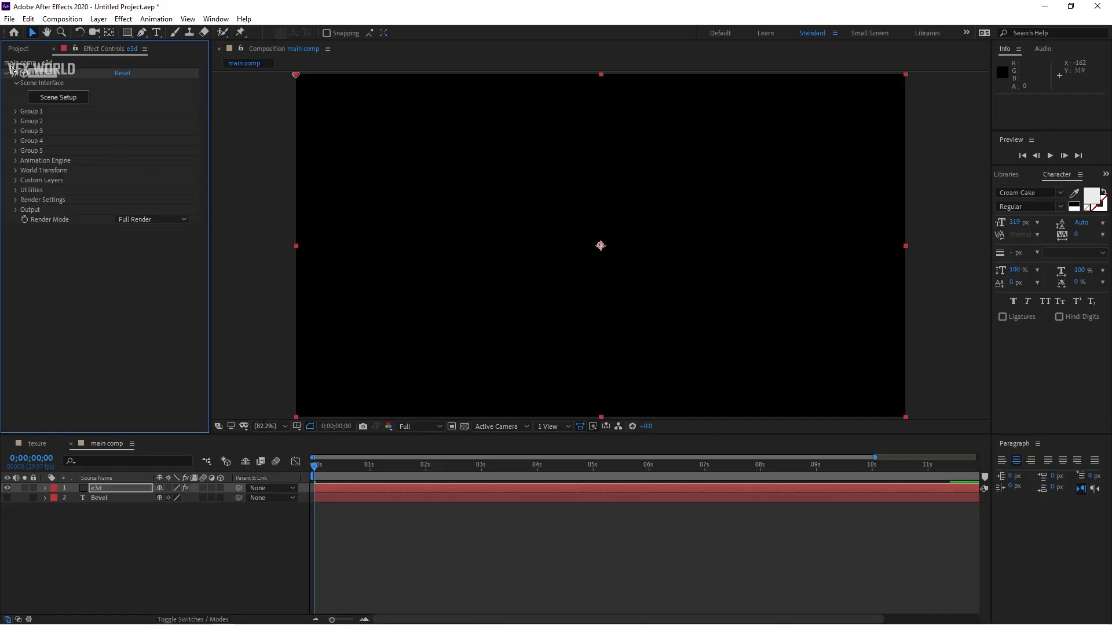
# - Add the texure composition to main comp as the lowest layer and hide it
pyautogui.click(19, 50)
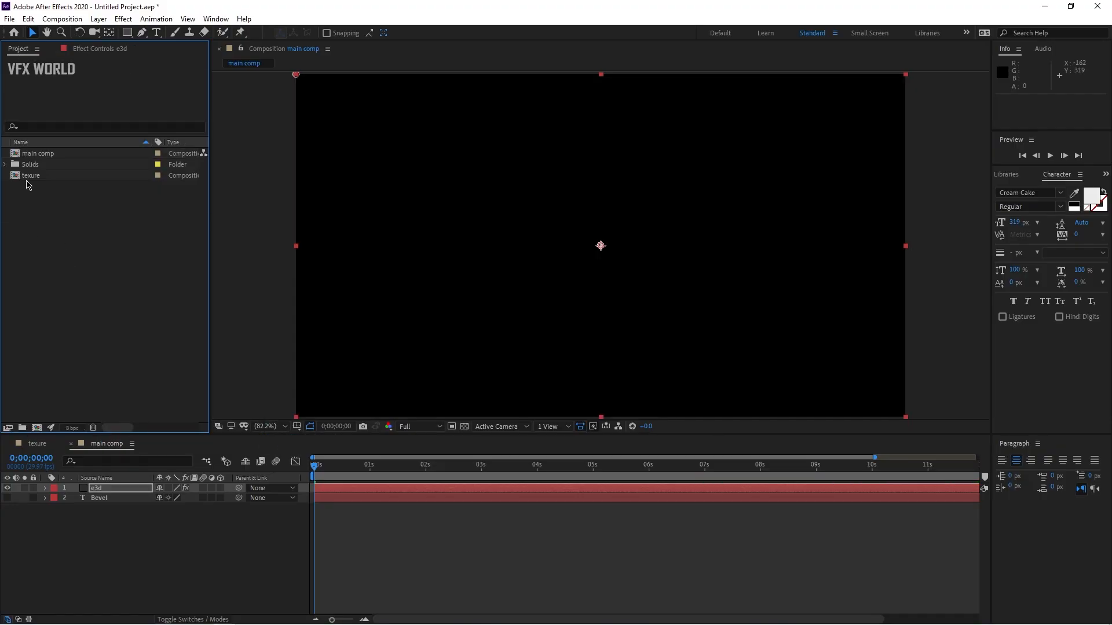
pyautogui.moveTo(27, 177); pyautogui.dragTo(16, 522)
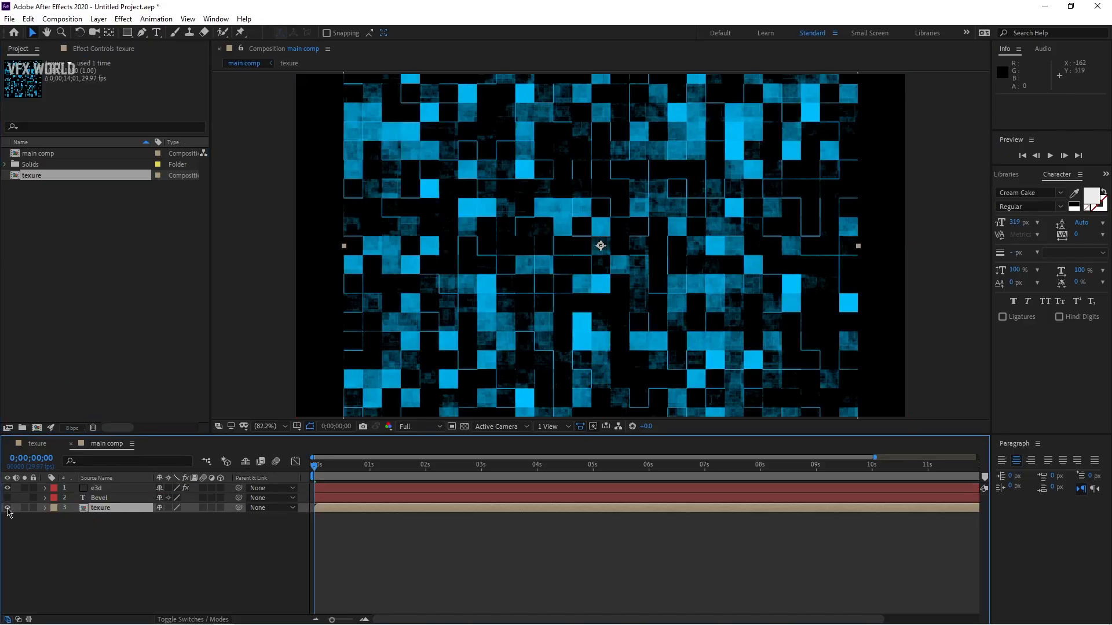
pyautogui.click(8, 509)
# - Set Path Layer 1 in the e3d layer's Custom Text and Masks to the Bevel layer
pyautogui.click(145, 489)
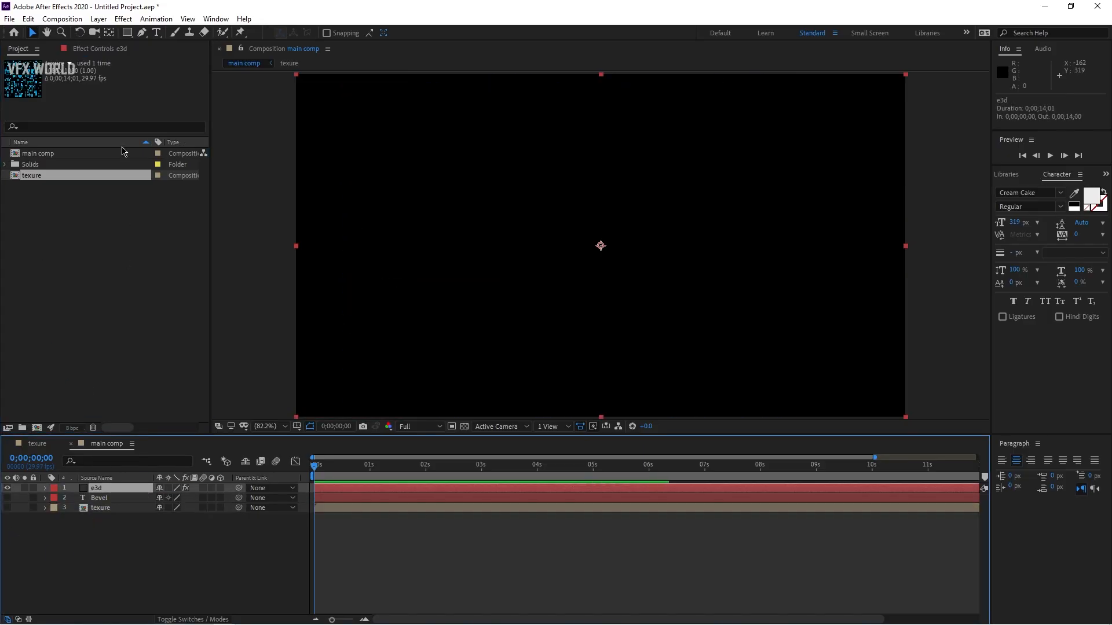
pyautogui.click(107, 51)
pyautogui.click(16, 181)
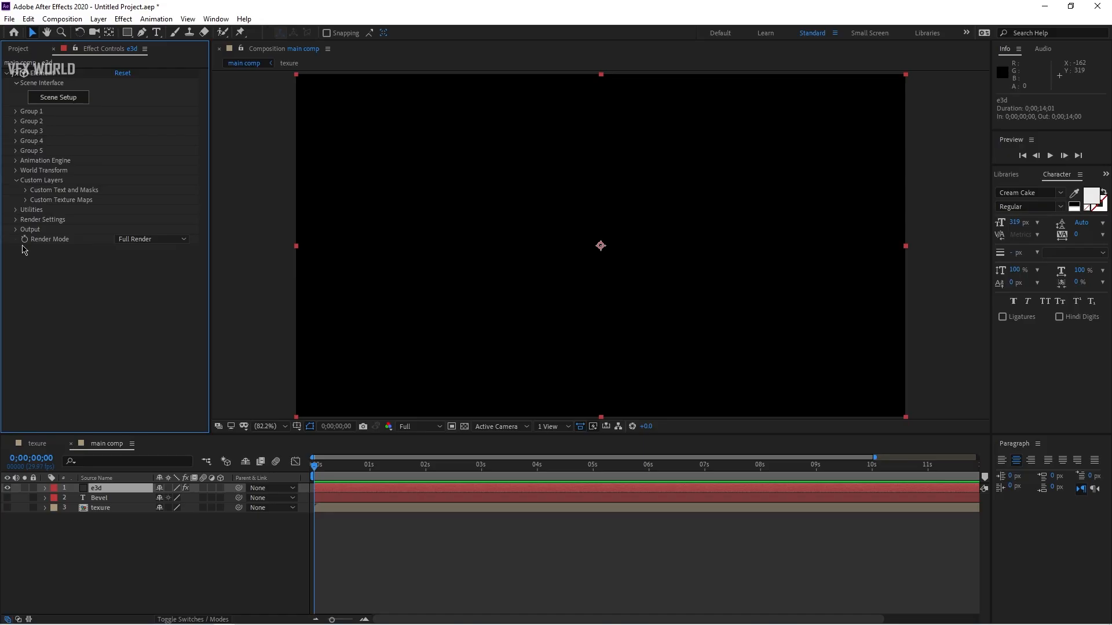
pyautogui.click(29, 191)
pyautogui.click(133, 199)
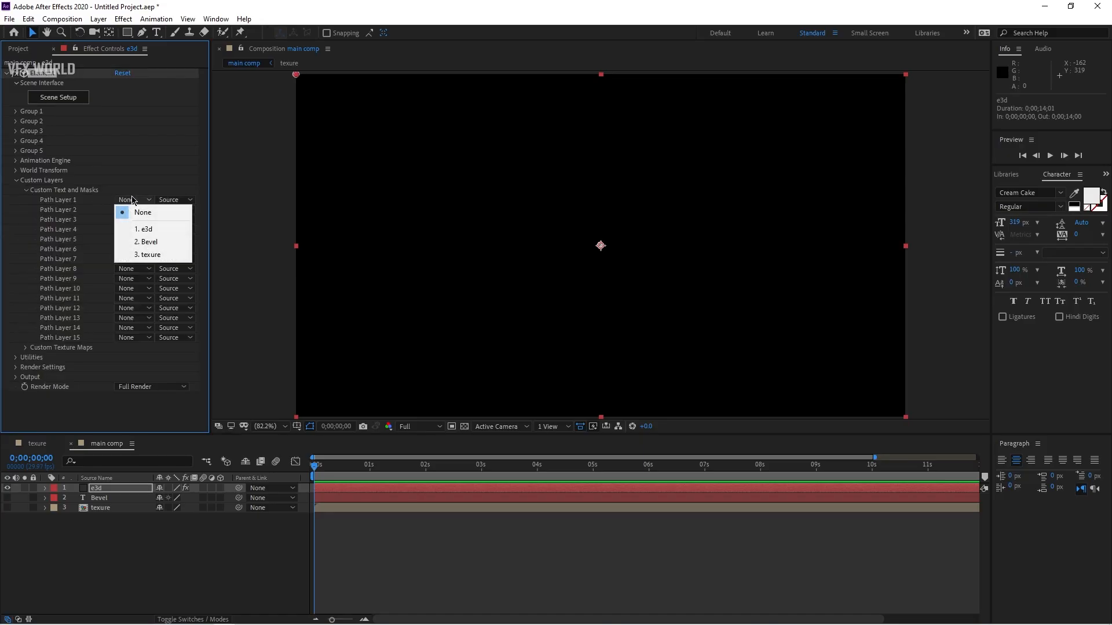
pyautogui.click(171, 242)
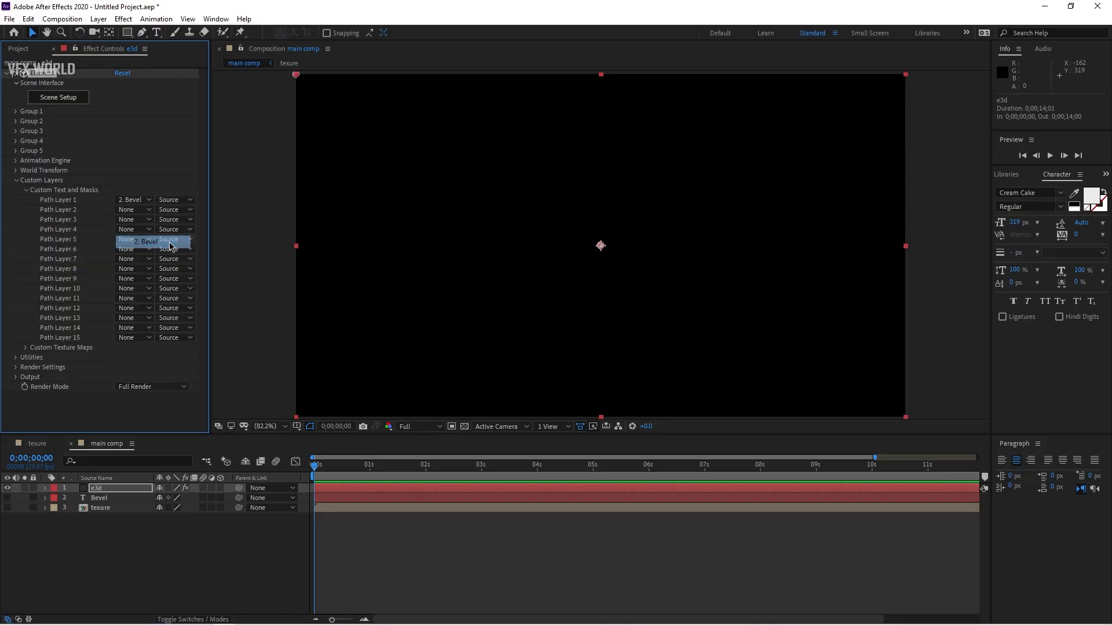
pyautogui.click(26, 191)
# - Set Layer 1 in Element's Custom Texture Maps to the texure layer
pyautogui.click(25, 200)
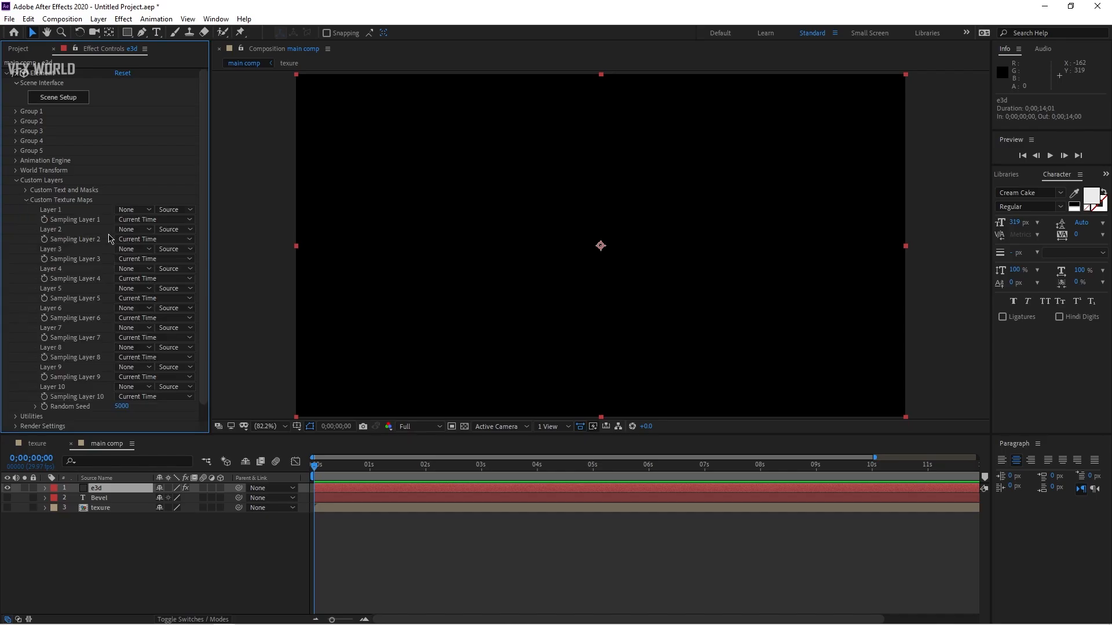
pyautogui.click(133, 210)
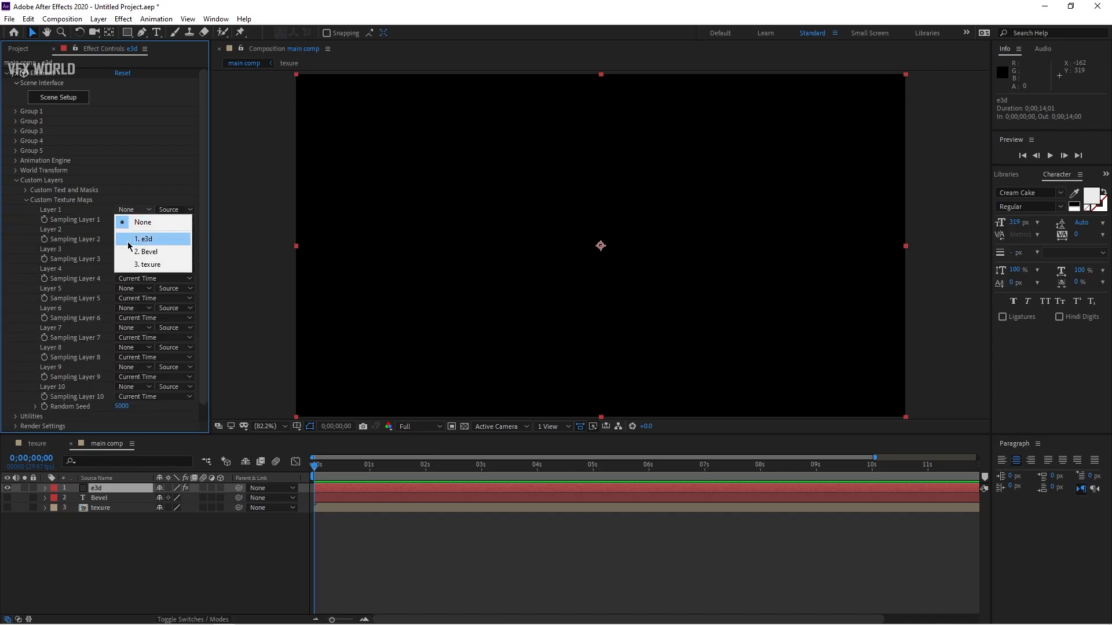
pyautogui.click(151, 264)
pyautogui.click(25, 199)
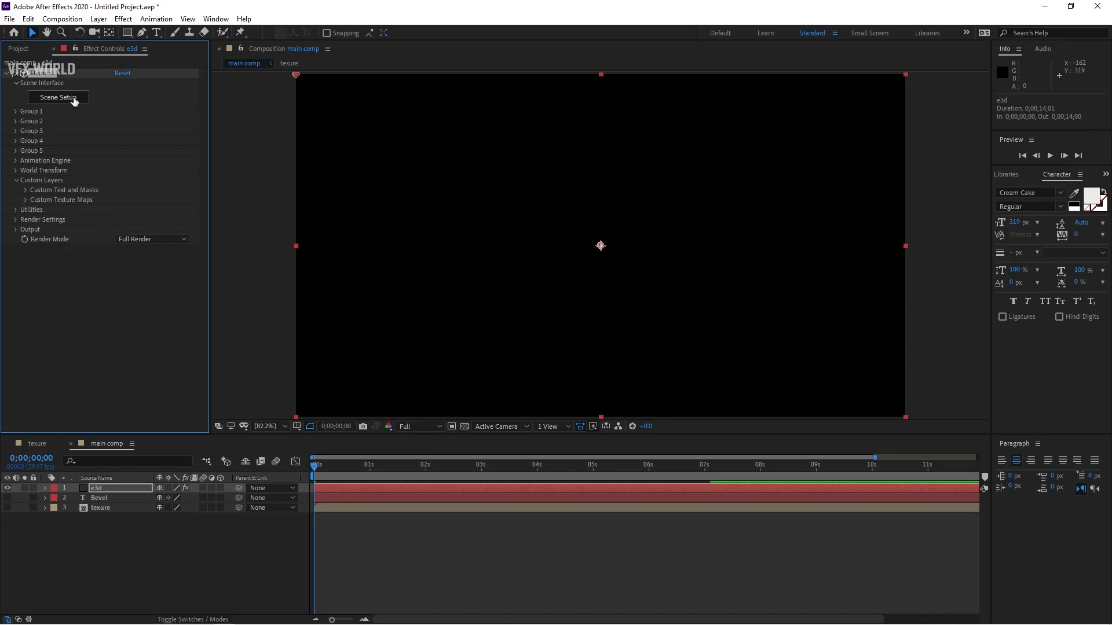
# - Extrude the Bevel text in Element's Scene Setup and scale the model thinner along Z
pyautogui.click(74, 99)
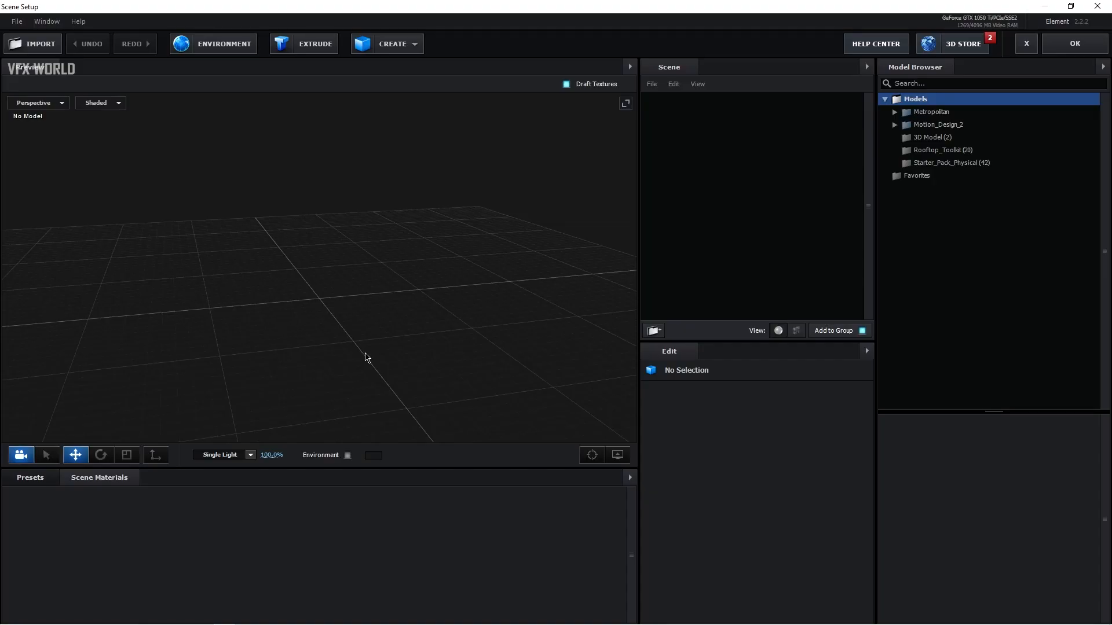
pyautogui.click(324, 45)
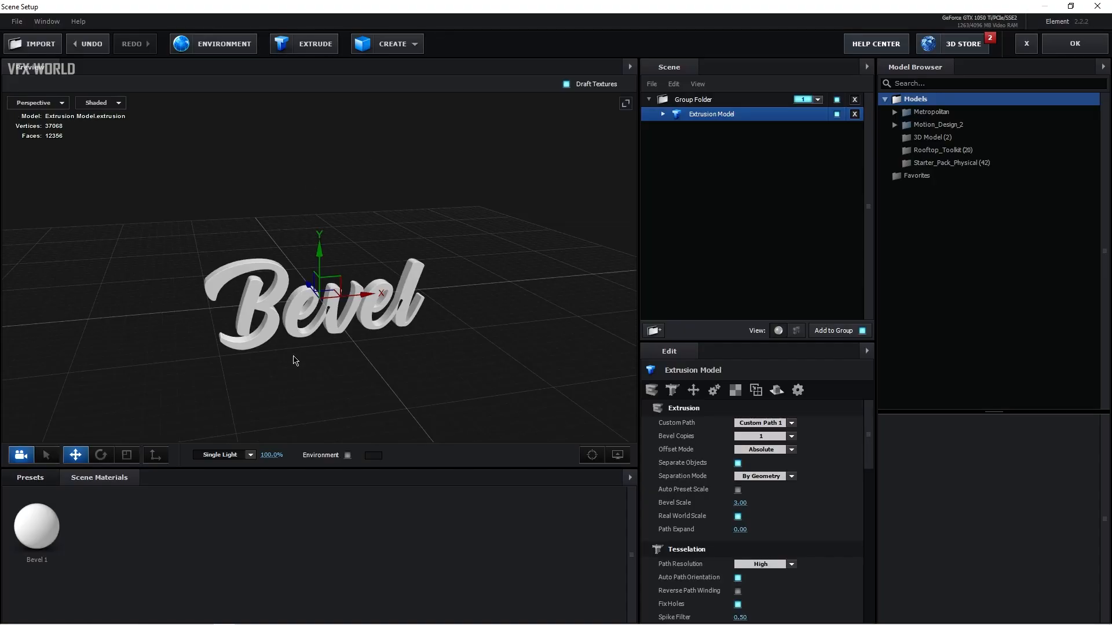
pyautogui.scroll(5, 332, 356)
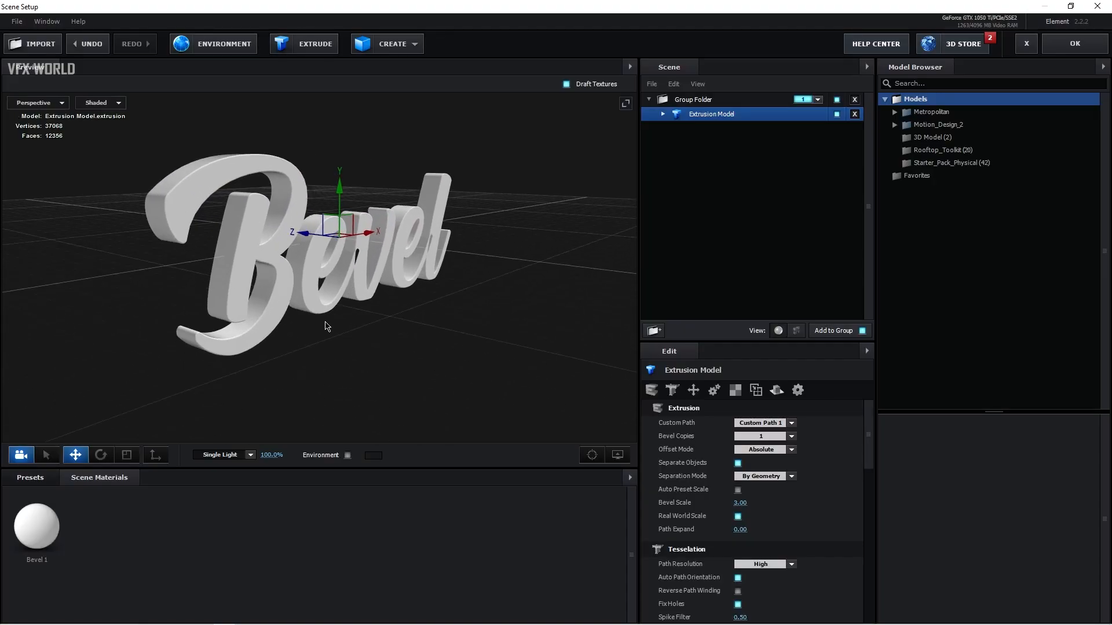
pyautogui.scroll(4, 327, 326)
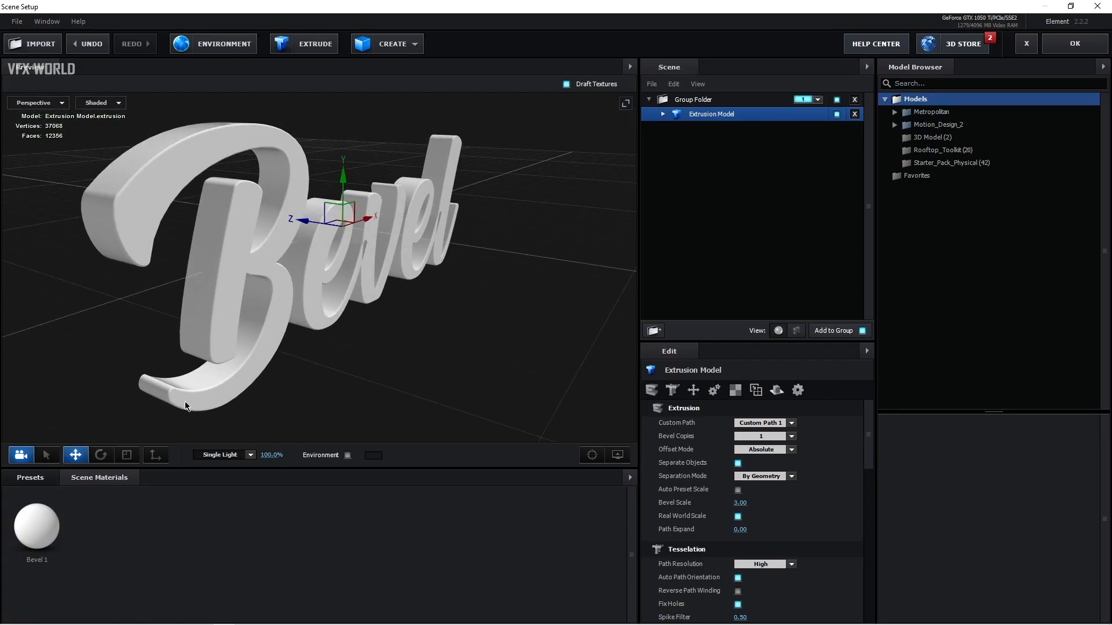
pyautogui.click(126, 454)
pyautogui.moveTo(295, 219); pyautogui.dragTo(299, 226)
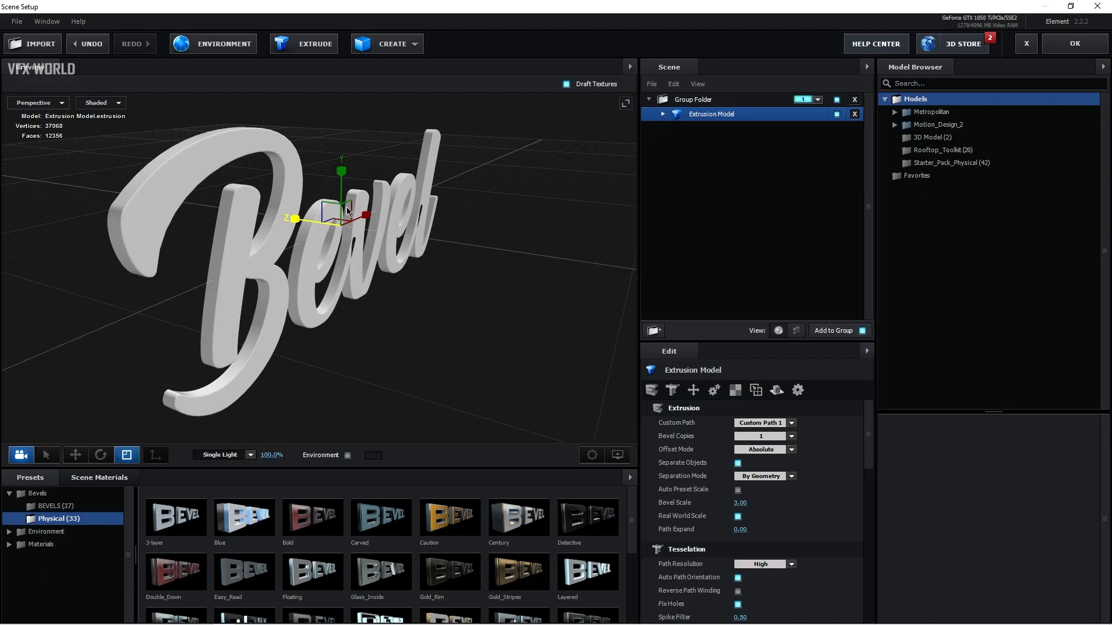
# - Rename the extrusion model as "top"
pyautogui.rightClick(712, 119)
pyautogui.click(732, 198)
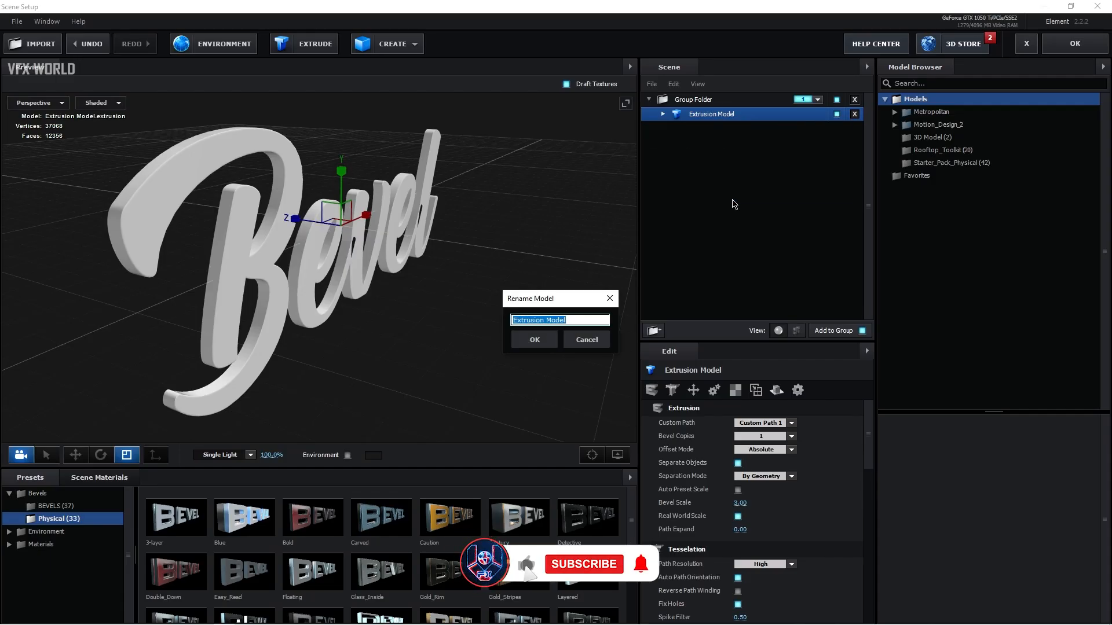
pyautogui.write('top')
pyautogui.click(534, 339)
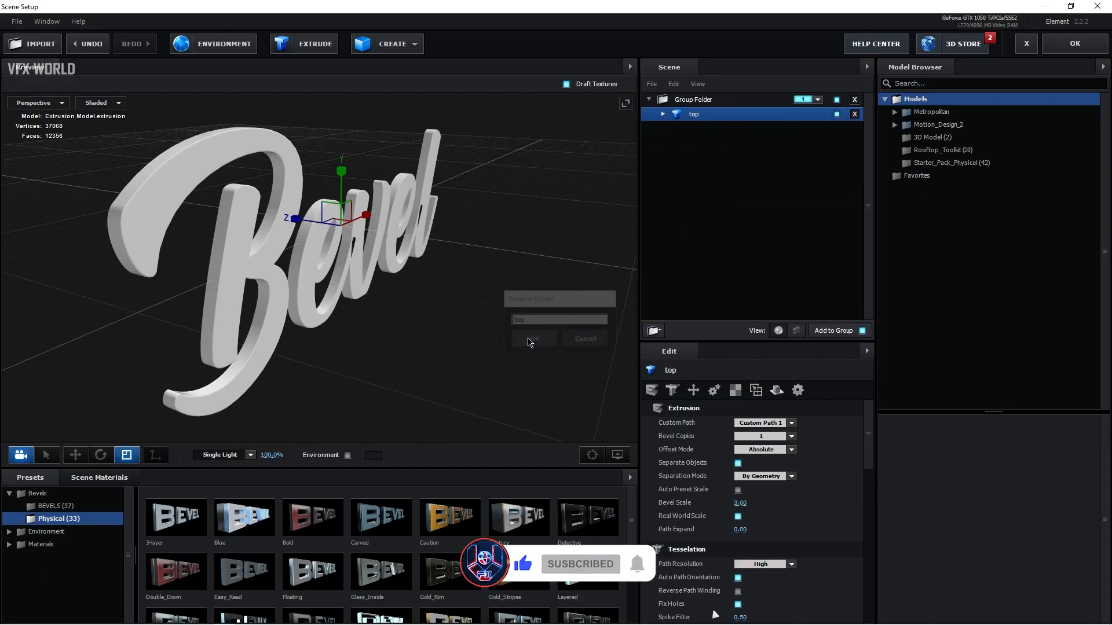
# - Duplicate the top model and move the first one in the scene list along Z, clear of the other
pyautogui.click(663, 114)
pyautogui.rightClick(699, 113)
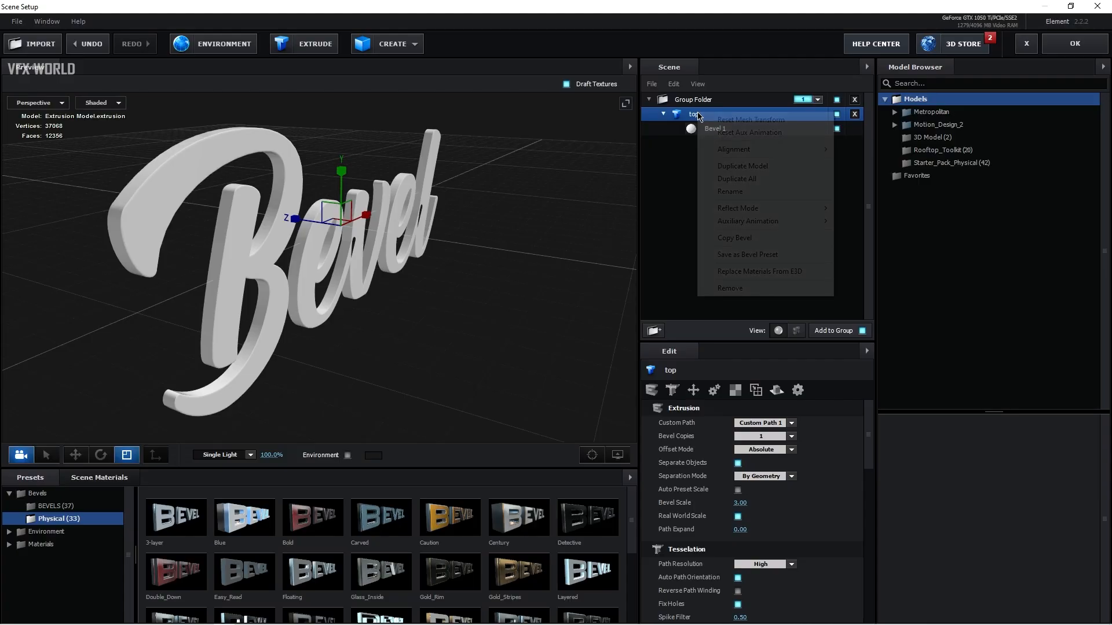
pyautogui.click(742, 166)
pyautogui.press('w')
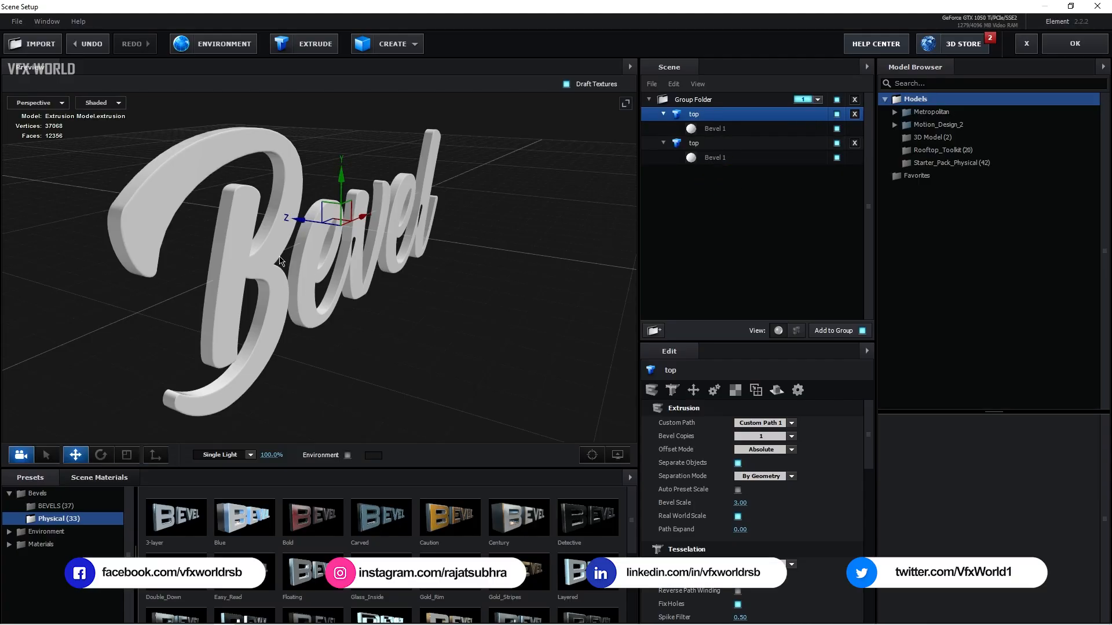
pyautogui.moveTo(305, 225); pyautogui.dragTo(266, 220)
pyautogui.moveTo(234, 278); pyautogui.dragTo(308, 307)
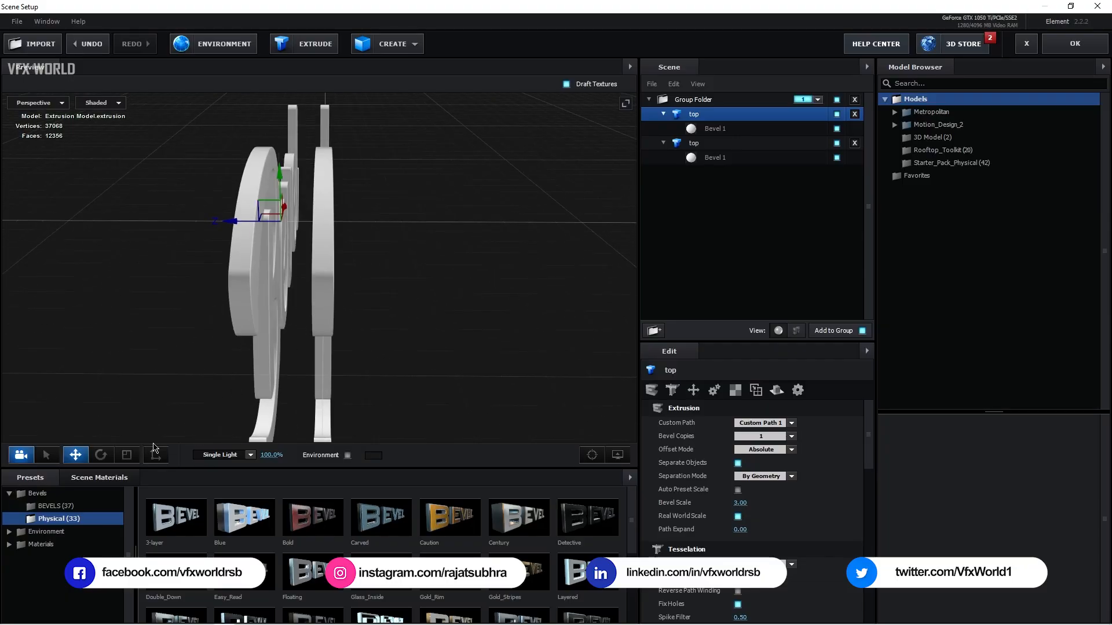
# - Scale the moved top model along Z to make it much thicker than the other one
pyautogui.click(126, 454)
pyautogui.moveTo(217, 221); pyautogui.dragTo(216, 230)
pyautogui.click(75, 455)
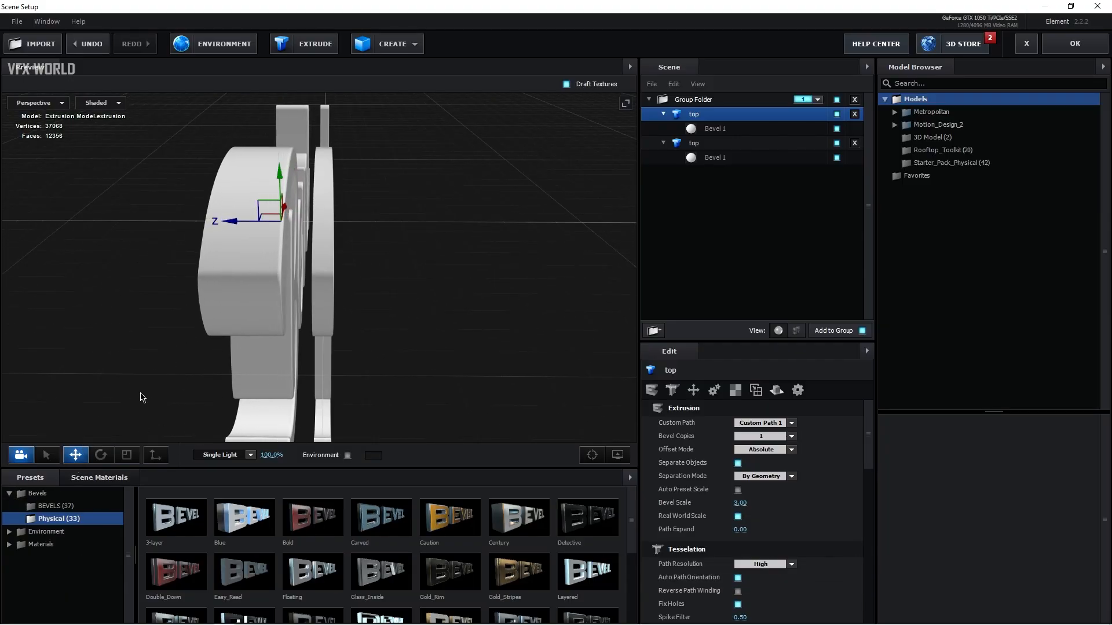
pyautogui.moveTo(388, 348); pyautogui.dragTo(414, 378)
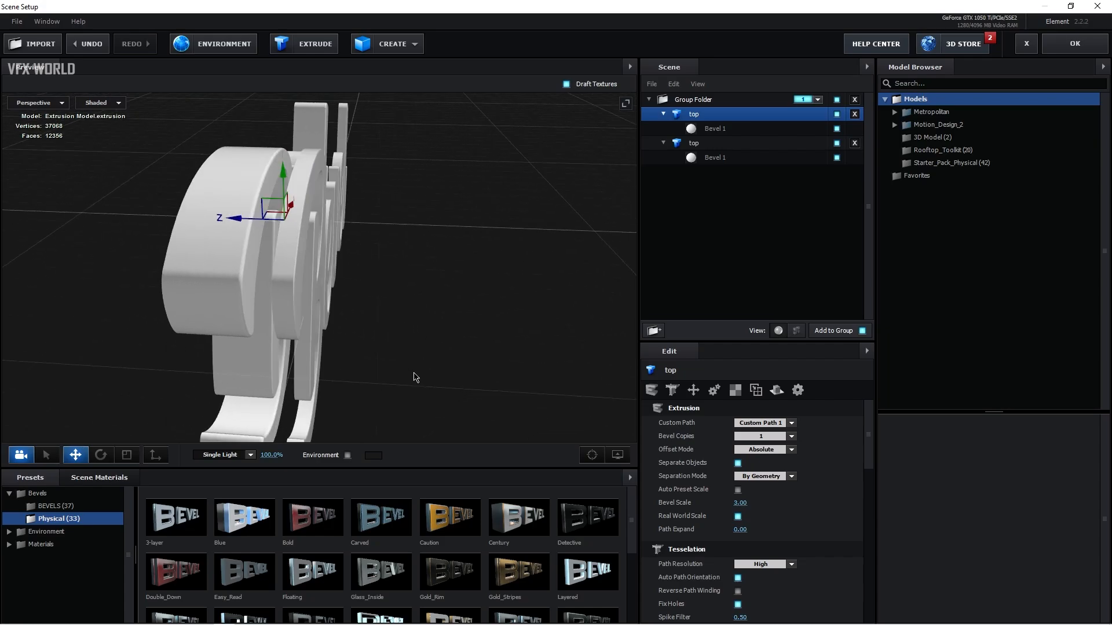
# - Set the Bevel Outline width to 1.66 for the thin model's Bevel 1
pyautogui.click(732, 160)
pyautogui.moveTo(457, 285); pyautogui.dragTo(421, 292)
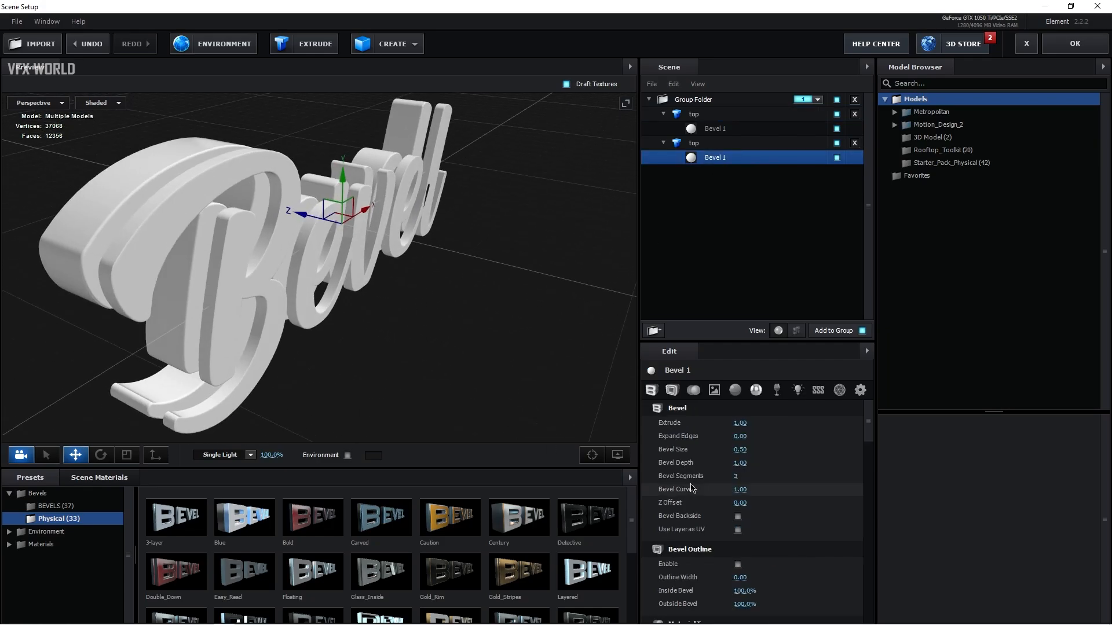
pyautogui.scroll(-2, 777, 552)
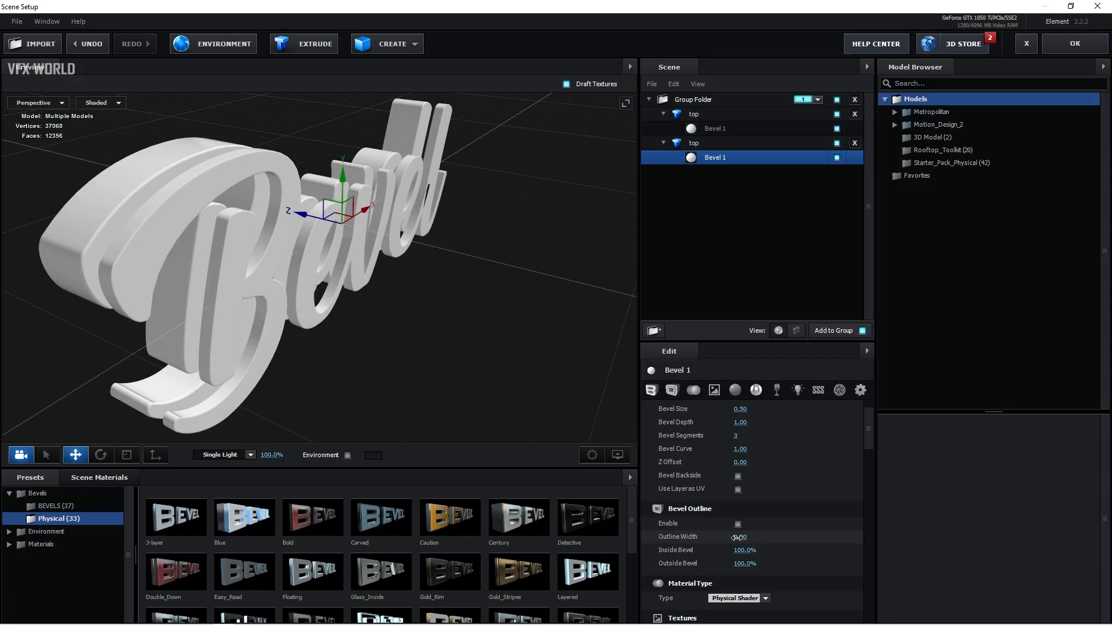
pyautogui.moveTo(740, 537); pyautogui.dragTo(818, 522)
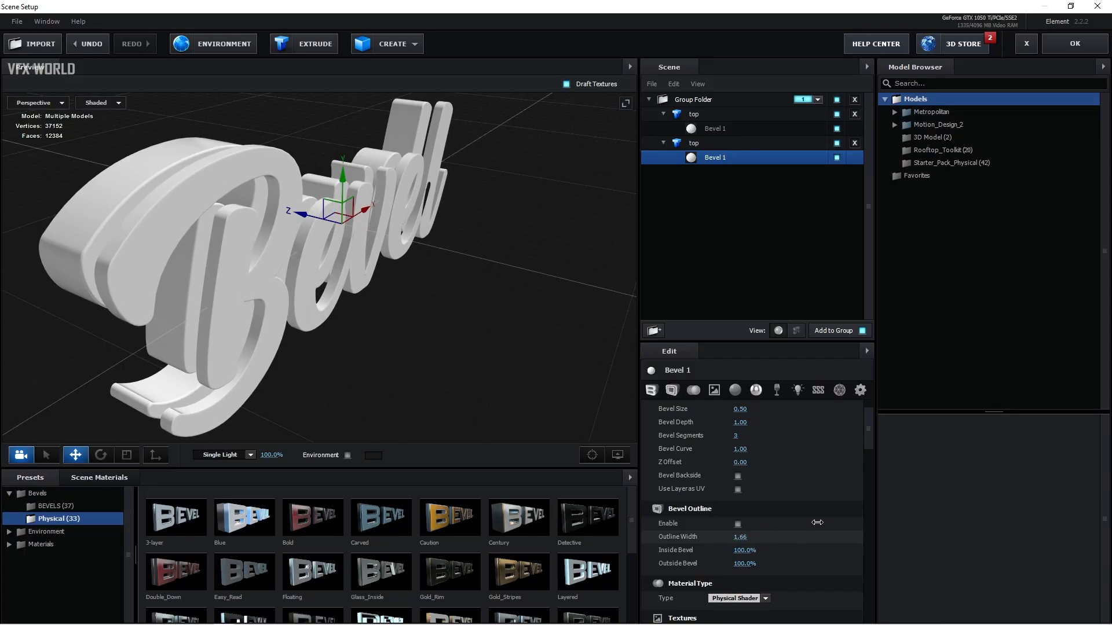
# - Move the thick top model along Z so it sits flush against the thin one
pyautogui.moveTo(512, 389)
pyautogui.mouseDown()
pyautogui.moveTo(456, 384)
pyautogui.moveTo(523, 378)
pyautogui.mouseUp()
pyautogui.click(746, 119)
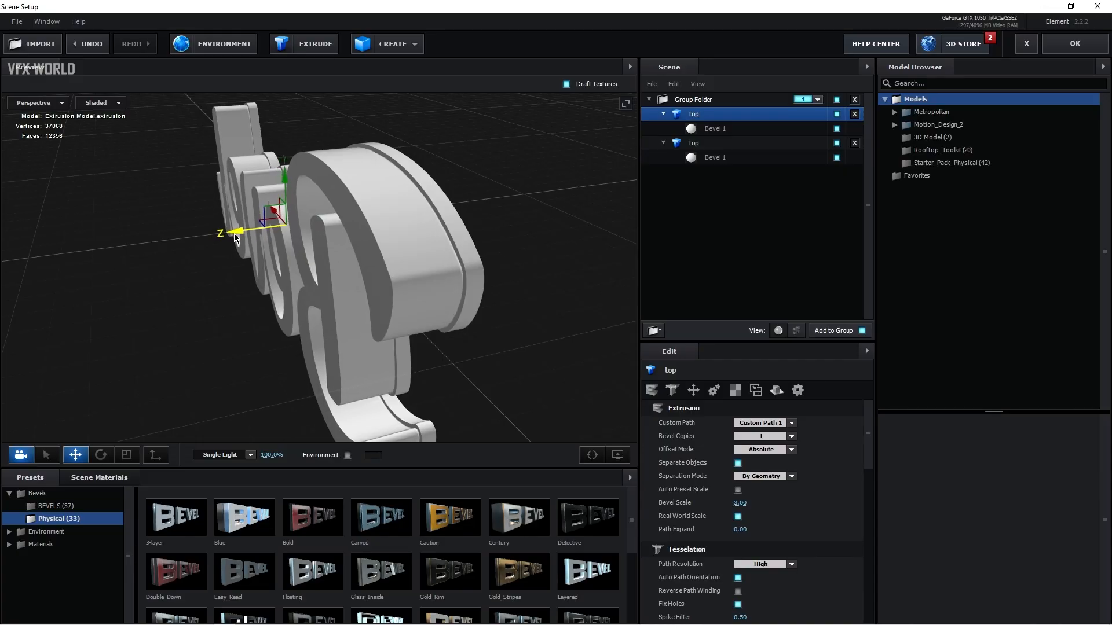
pyautogui.moveTo(526, 314); pyautogui.dragTo(522, 342)
# - Duplicate the thin top model and move the copy along Z to the opposite side of the thick model
pyautogui.click(700, 143)
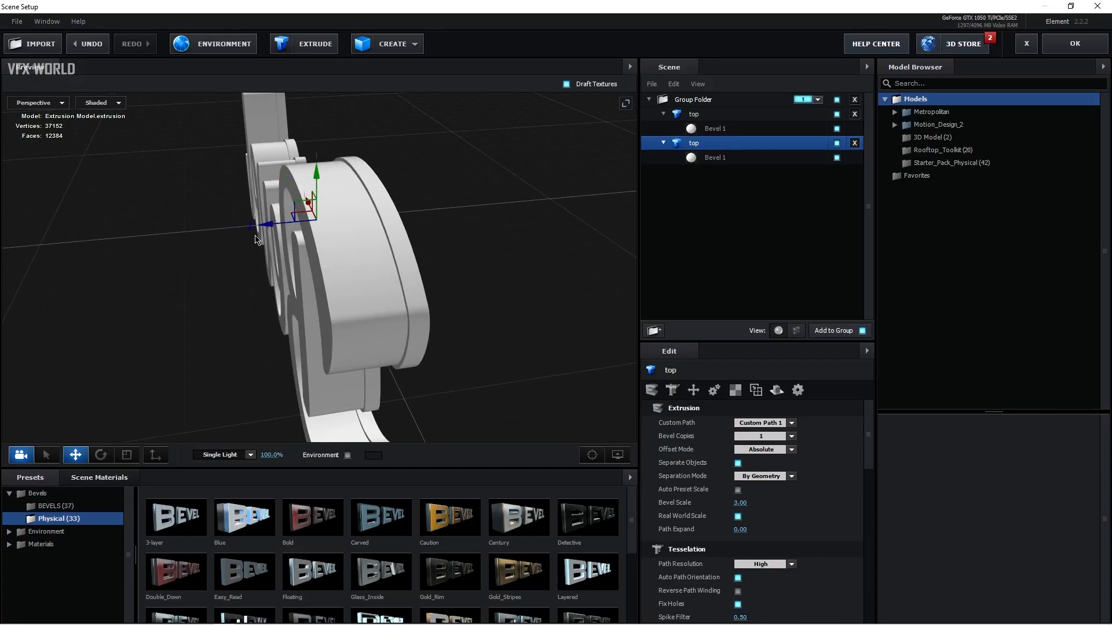
pyautogui.moveTo(274, 229); pyautogui.dragTo(224, 250)
pyautogui.moveTo(392, 258); pyautogui.dragTo(400, 289)
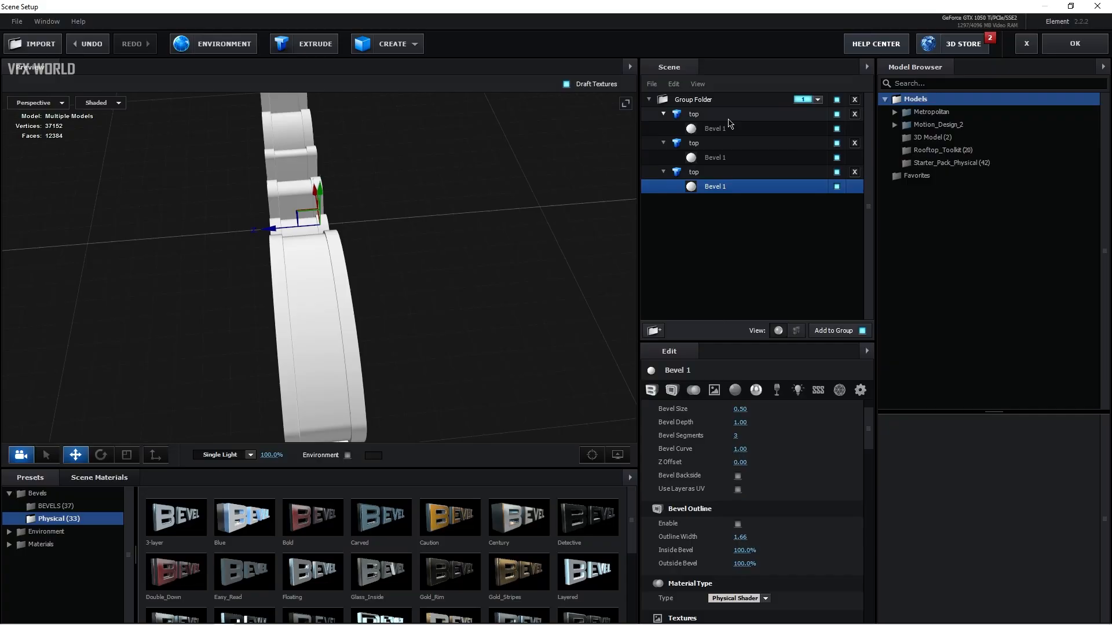
# - Rename the thick top model, first in the scene list, as "middle"
pyautogui.click(729, 115)
pyautogui.click(718, 100)
pyautogui.moveTo(470, 320); pyautogui.dragTo(443, 312)
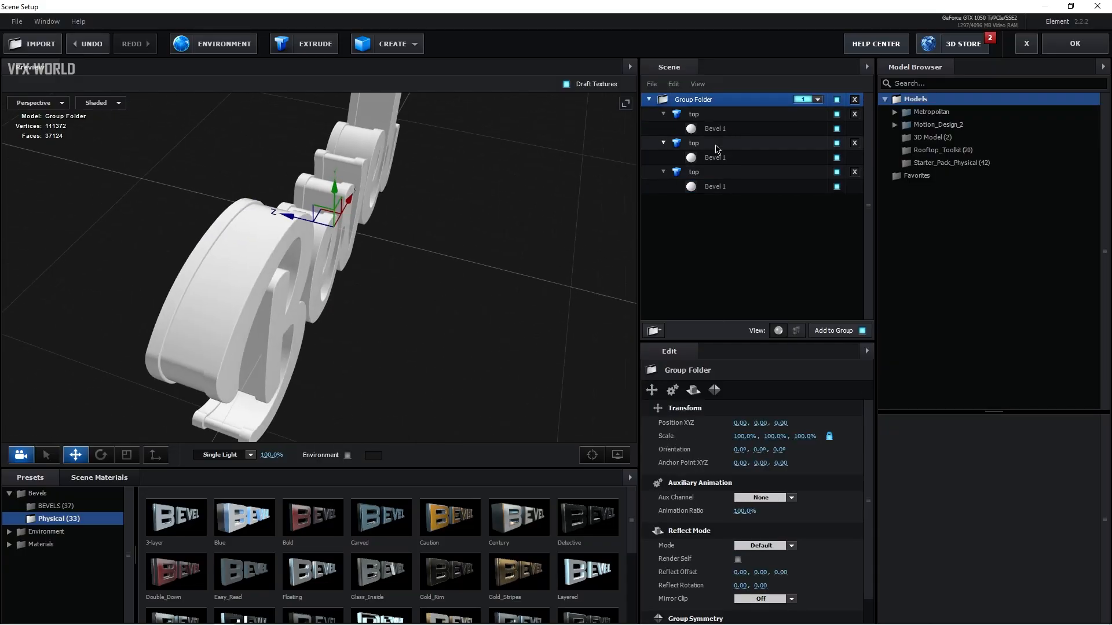
pyautogui.click(731, 123)
pyautogui.rightClick(735, 119)
pyautogui.click(767, 198)
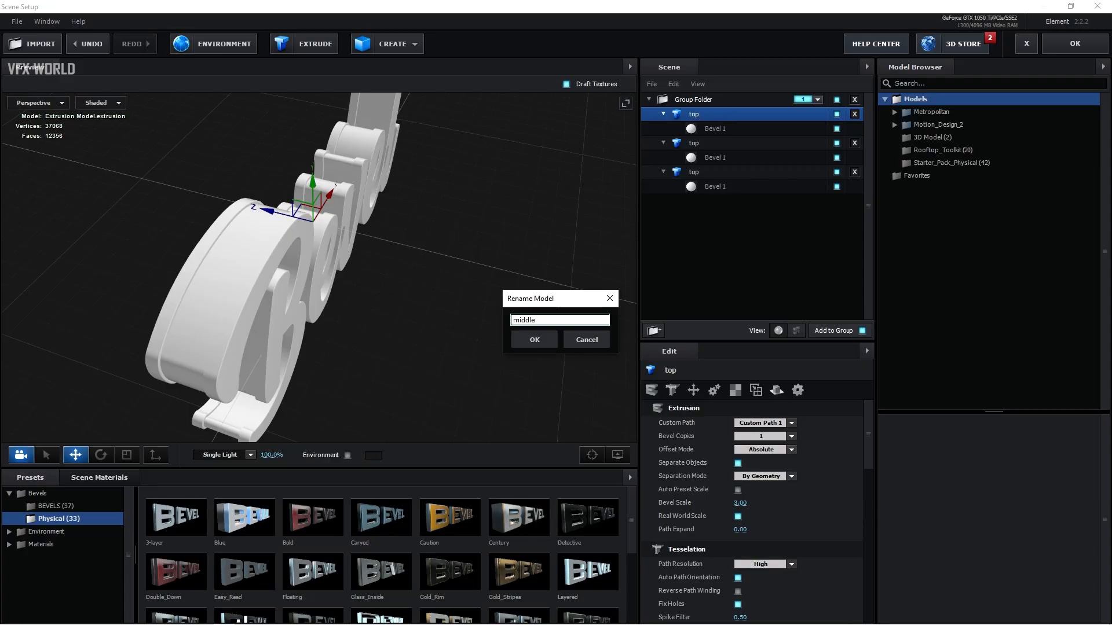
pyautogui.click(539, 347)
# - Duplicate the middle model, place the copy behind the stack along Z and scale it thinner along Z
pyautogui.moveTo(480, 315); pyautogui.dragTo(495, 314)
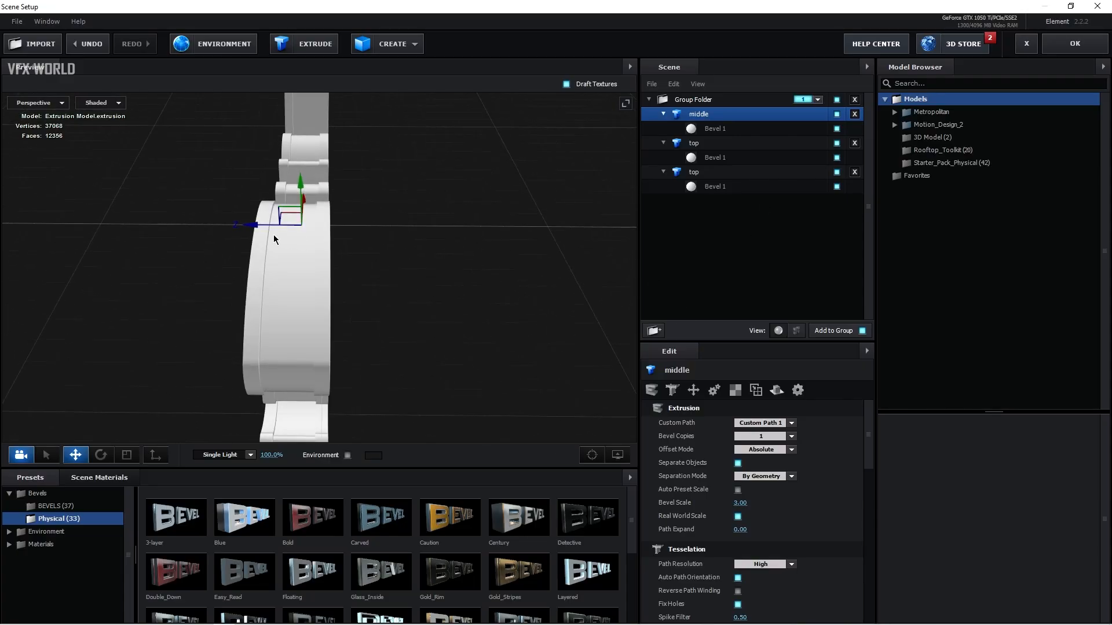
pyautogui.hotkey('ctrl', 'd')
pyautogui.moveTo(249, 231); pyautogui.dragTo(203, 230)
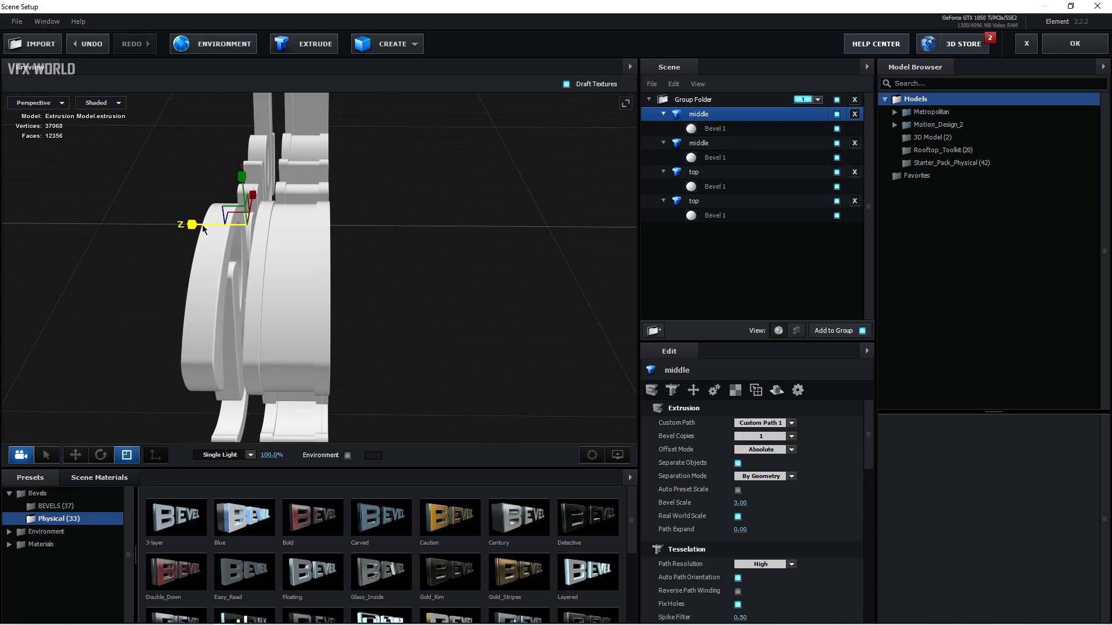
pyautogui.hotkey('ctrl', 'z')
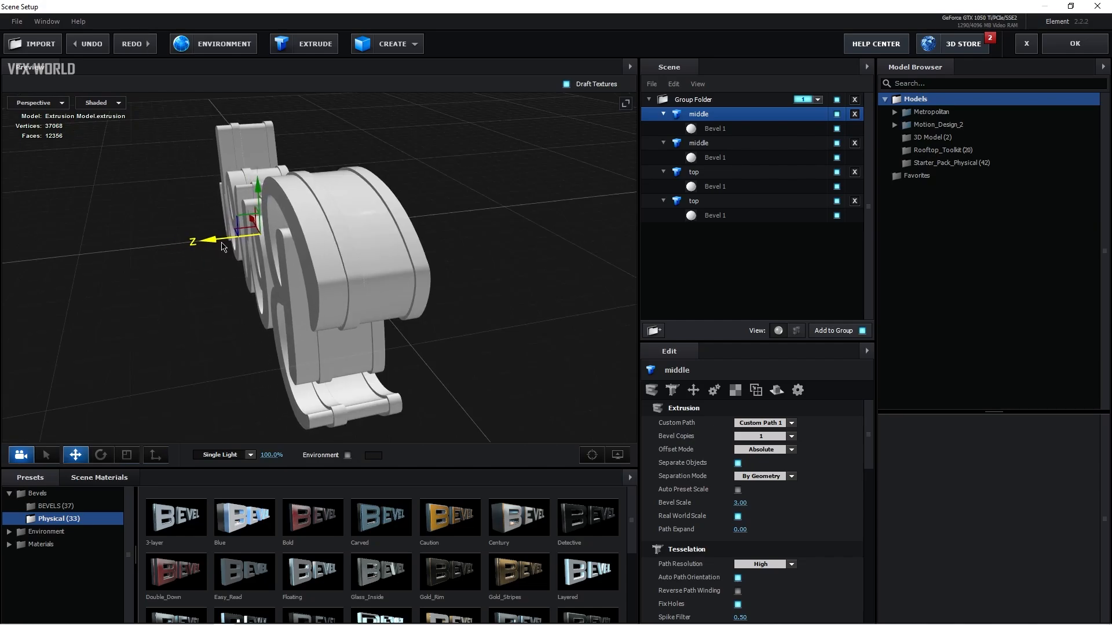
pyautogui.hotkey('ctrl', 'shift', 'z')
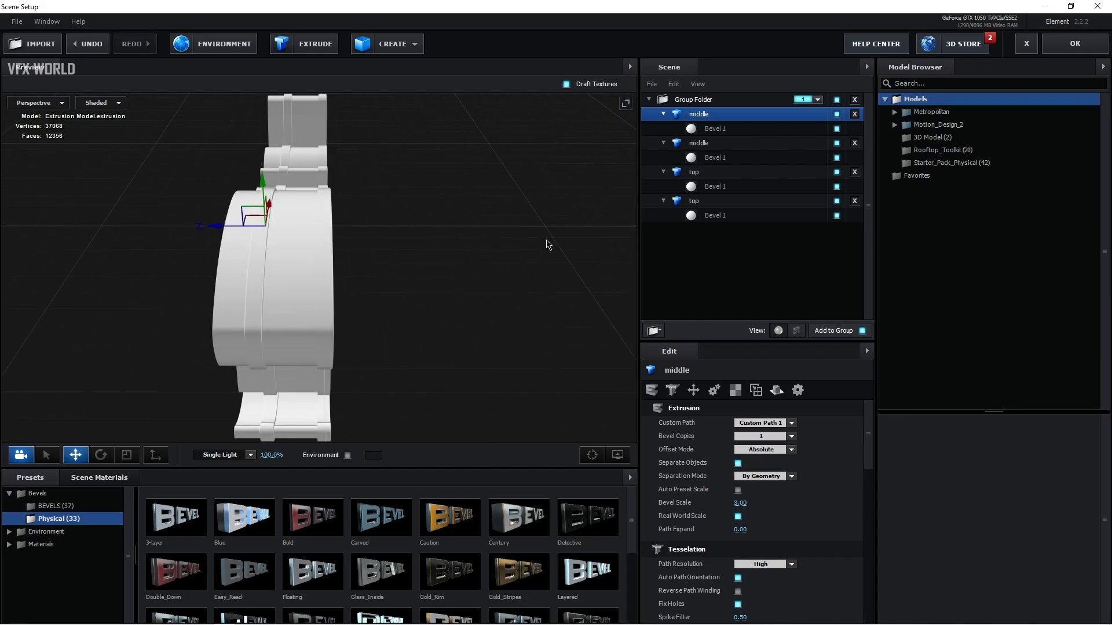
# - Duplicate the thin top model between the two middle layers and move the copy along Z behind the rearmost one
pyautogui.click(746, 174)
pyautogui.hotkey('ctrl', 'd')
pyautogui.moveTo(236, 229); pyautogui.dragTo(206, 230)
pyautogui.press('e')
pyautogui.press('r')
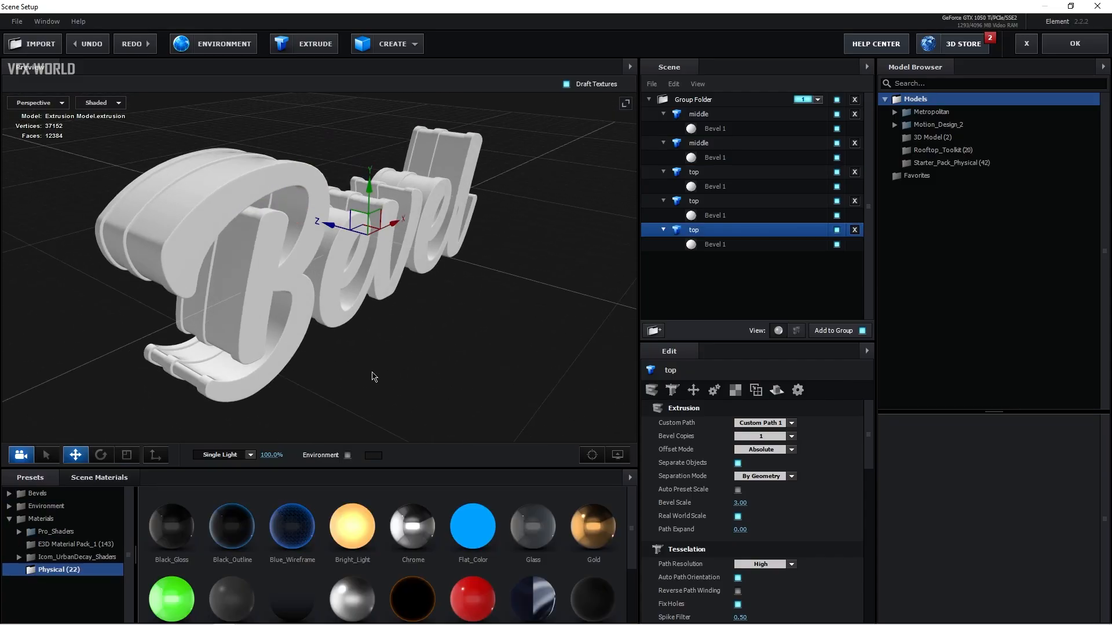
# - Apply the Gold physical material to the front thin model, the last top in the scene list
pyautogui.moveTo(372, 374)
pyautogui.mouseDown()
pyautogui.moveTo(354, 379)
pyautogui.moveTo(381, 371)
pyautogui.mouseUp()
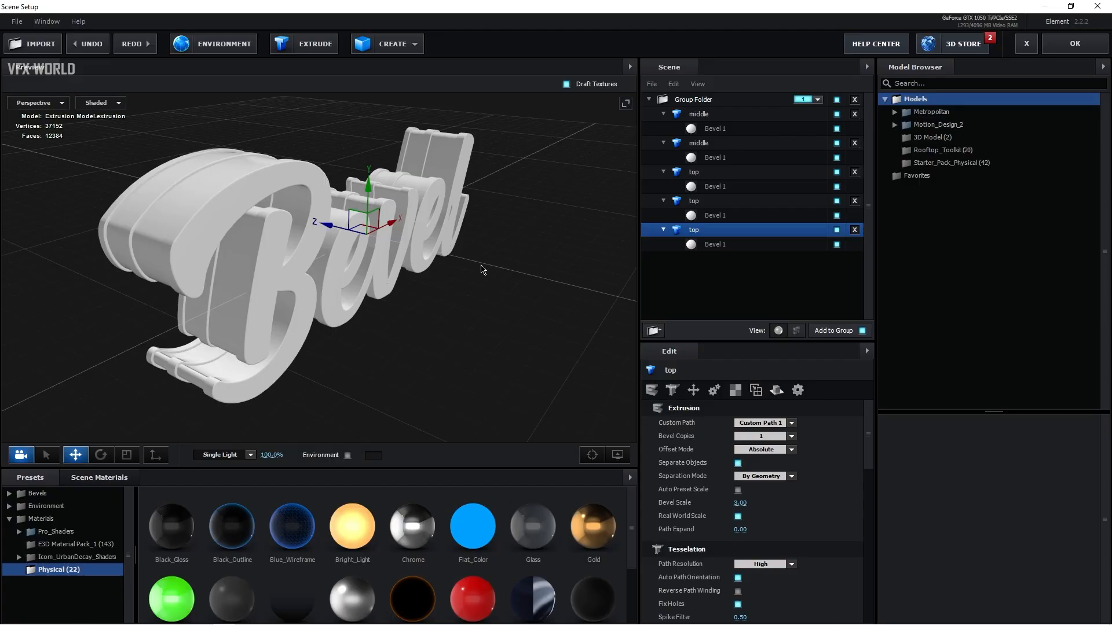
pyautogui.click(728, 247)
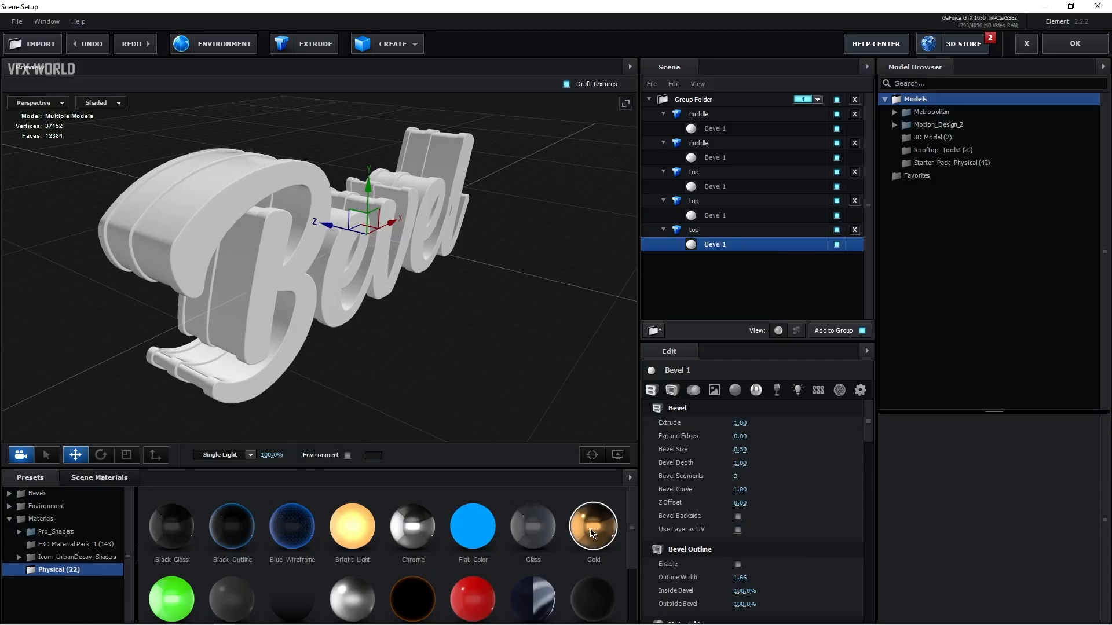
pyautogui.moveTo(592, 533); pyautogui.dragTo(713, 244)
# - Apply the Black_Gloss physical material to the thicker middle model directly behind the gold layer
pyautogui.moveTo(543, 356); pyautogui.dragTo(221, 410)
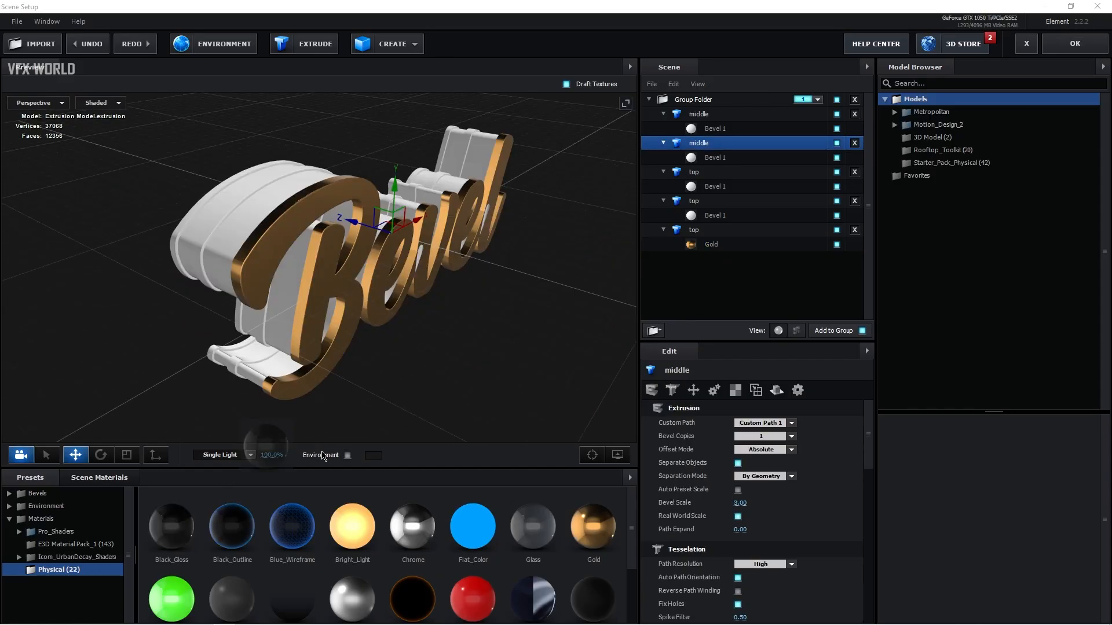
pyautogui.moveTo(322, 452); pyautogui.dragTo(738, 159)
pyautogui.moveTo(524, 345); pyautogui.dragTo(543, 357)
# - Load Custom Layer 1 as the Illumination texture of the Black_Gloss material and raise its brightness
pyautogui.click(751, 159)
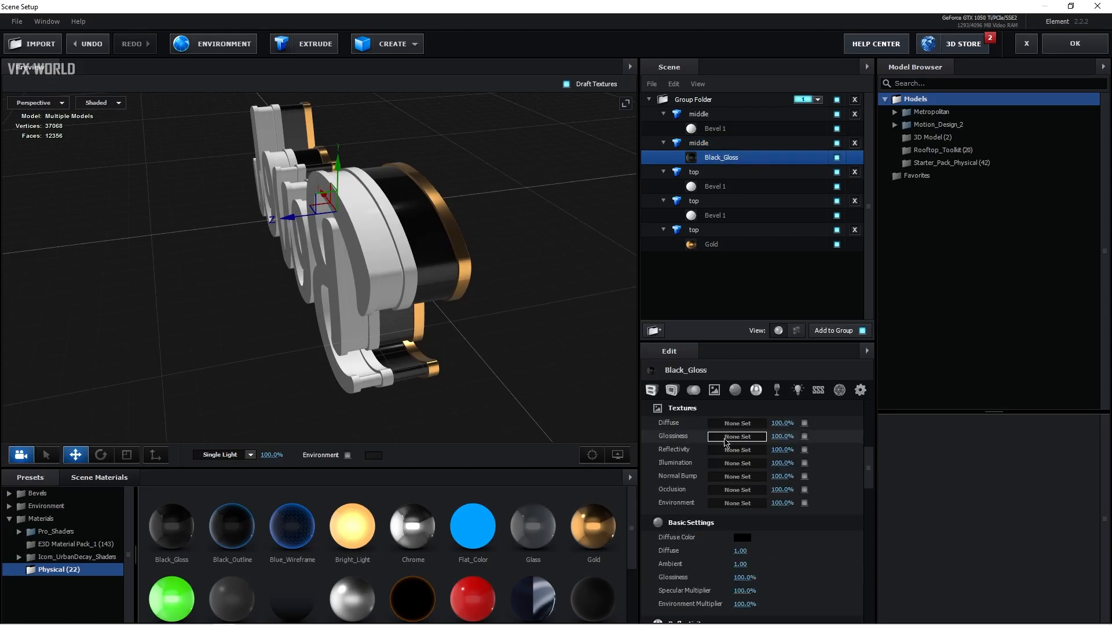
pyautogui.click(727, 464)
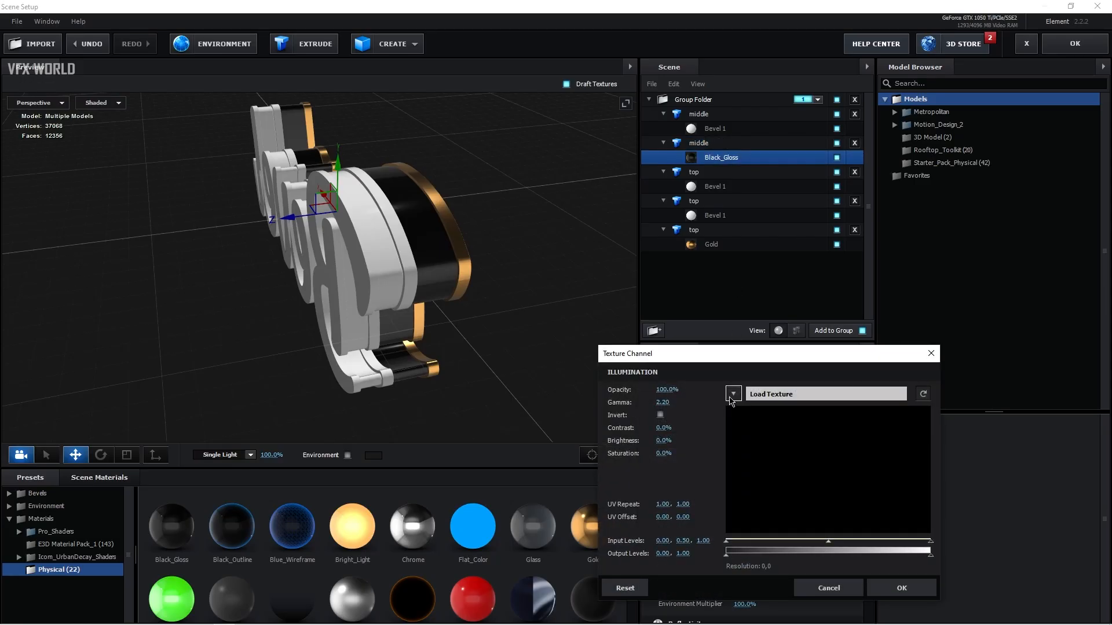
pyautogui.click(732, 394)
pyautogui.click(812, 411)
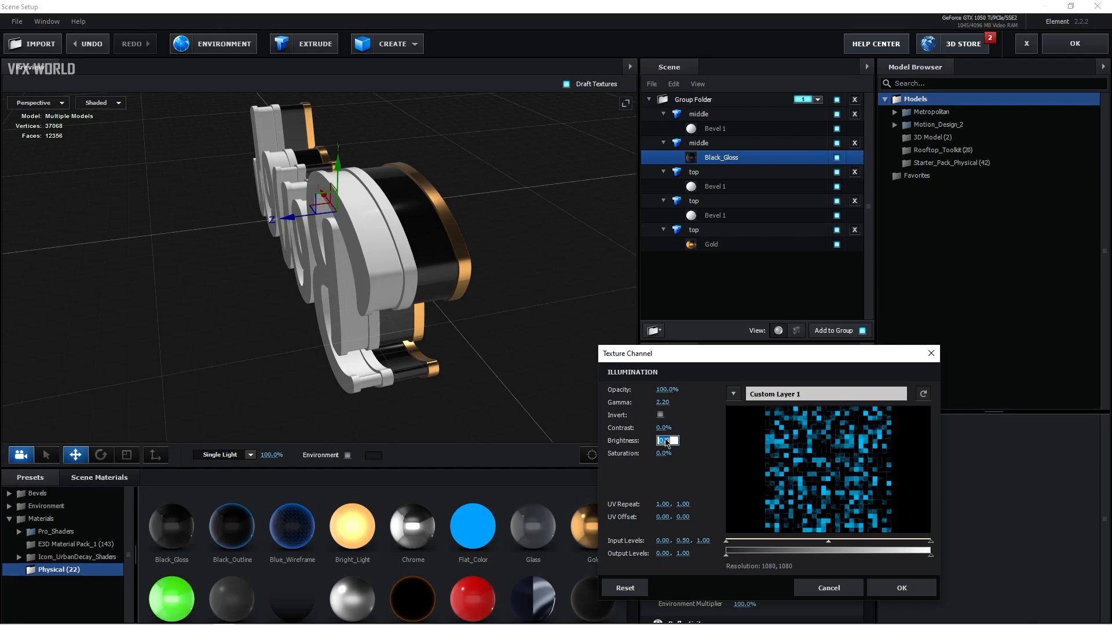
pyautogui.press('Return')
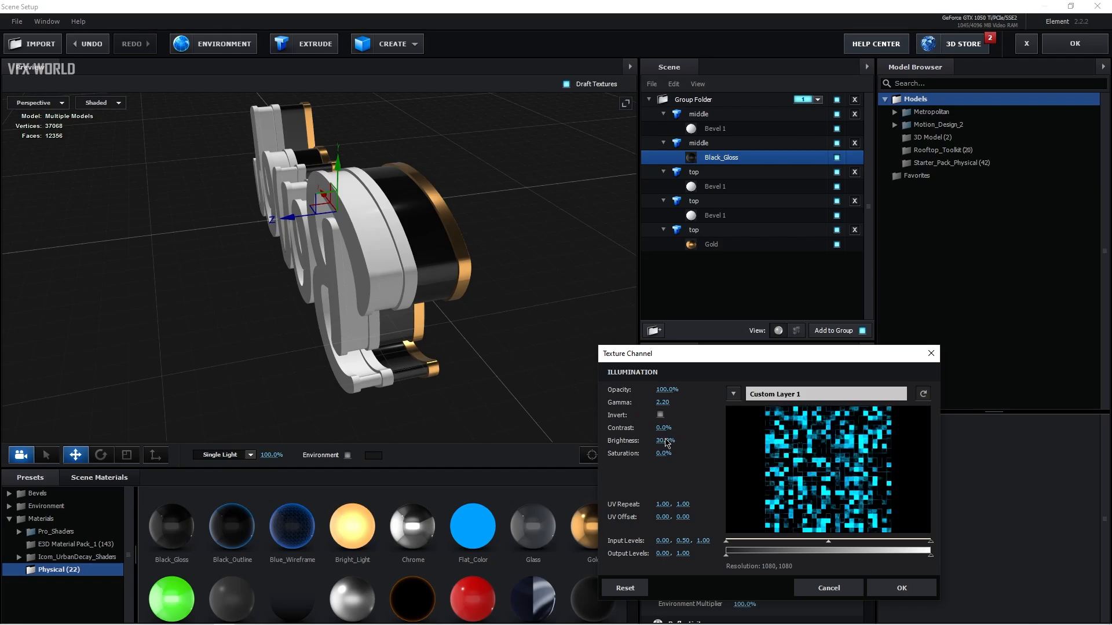
pyautogui.click(901, 589)
# - Set the Black_Gloss material's illumination intensity to 100%
pyautogui.moveTo(534, 377); pyautogui.dragTo(521, 390)
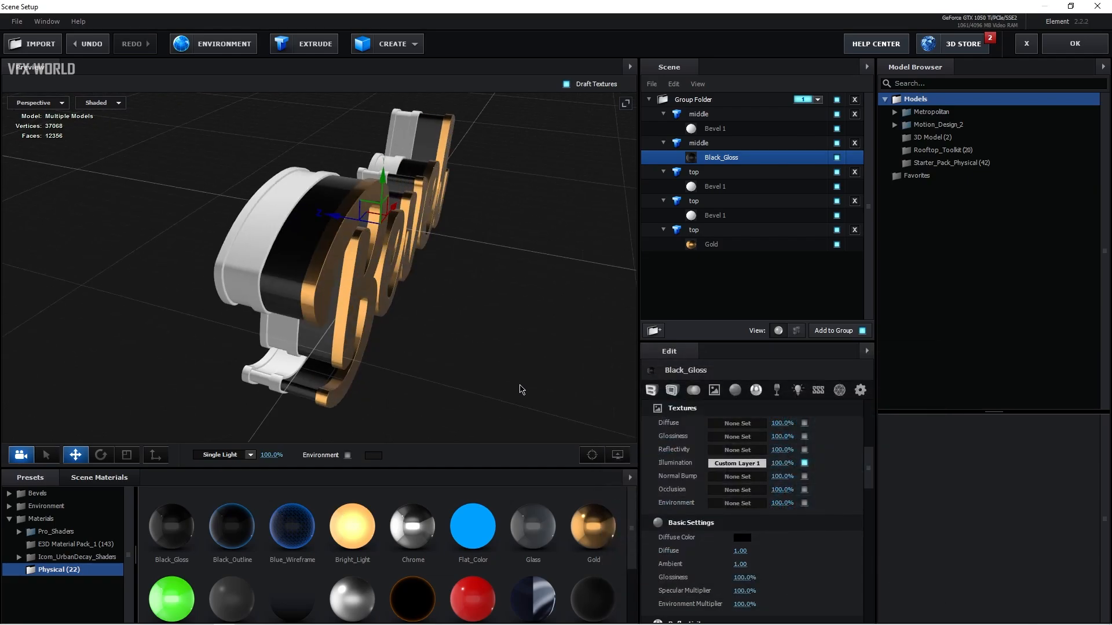
pyautogui.click(797, 391)
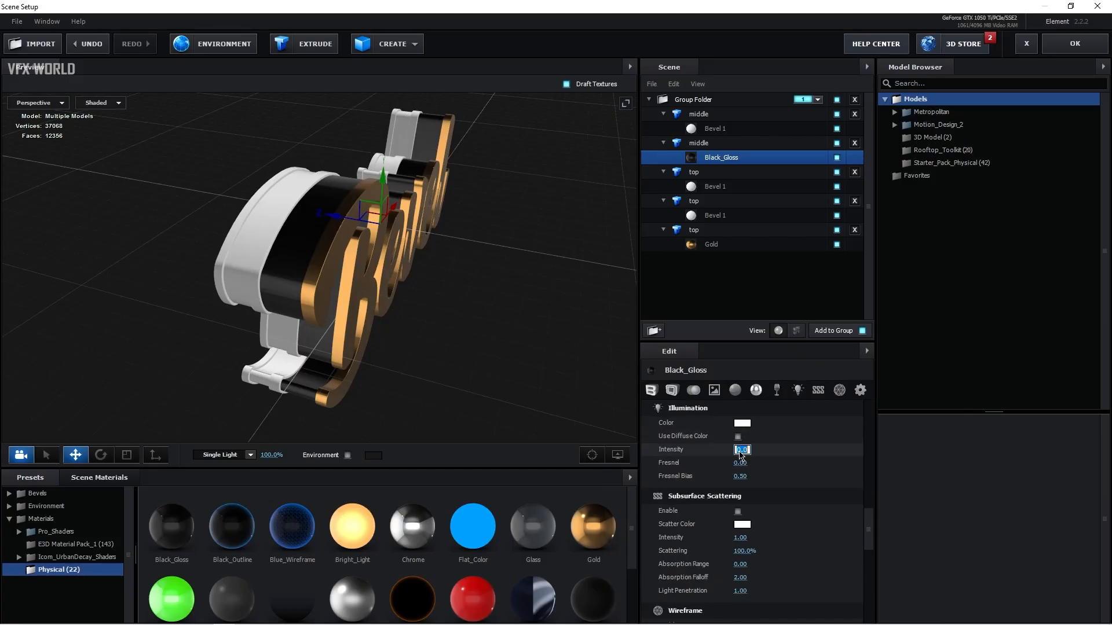
pyautogui.press('Return')
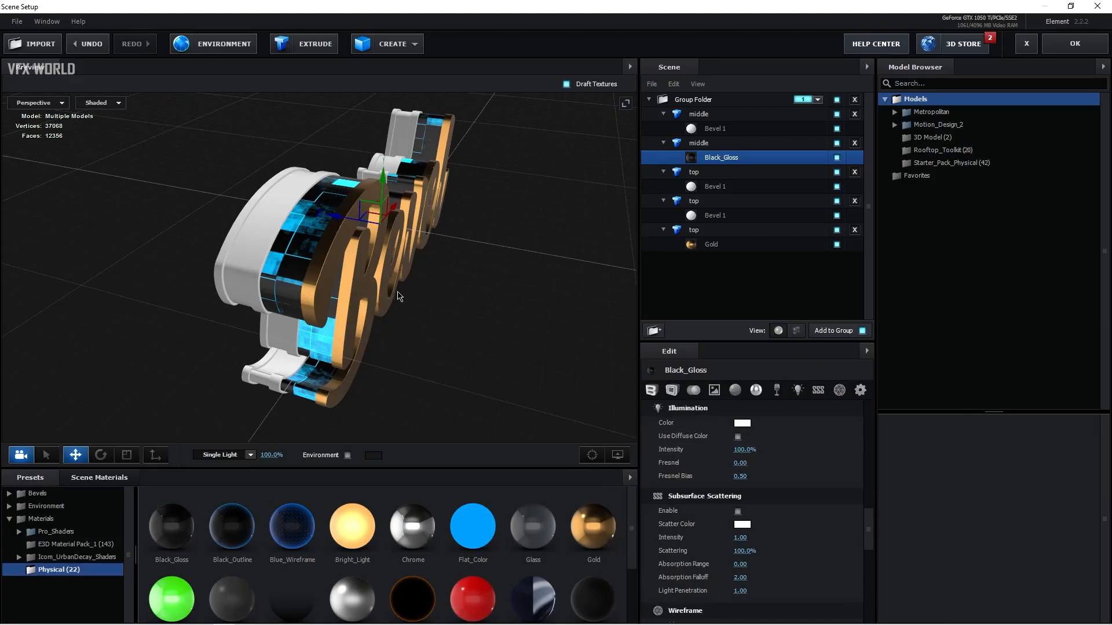
pyautogui.scroll(3, 397, 296)
pyautogui.moveTo(374, 301); pyautogui.dragTo(397, 316)
pyautogui.scroll(-3, 397, 317)
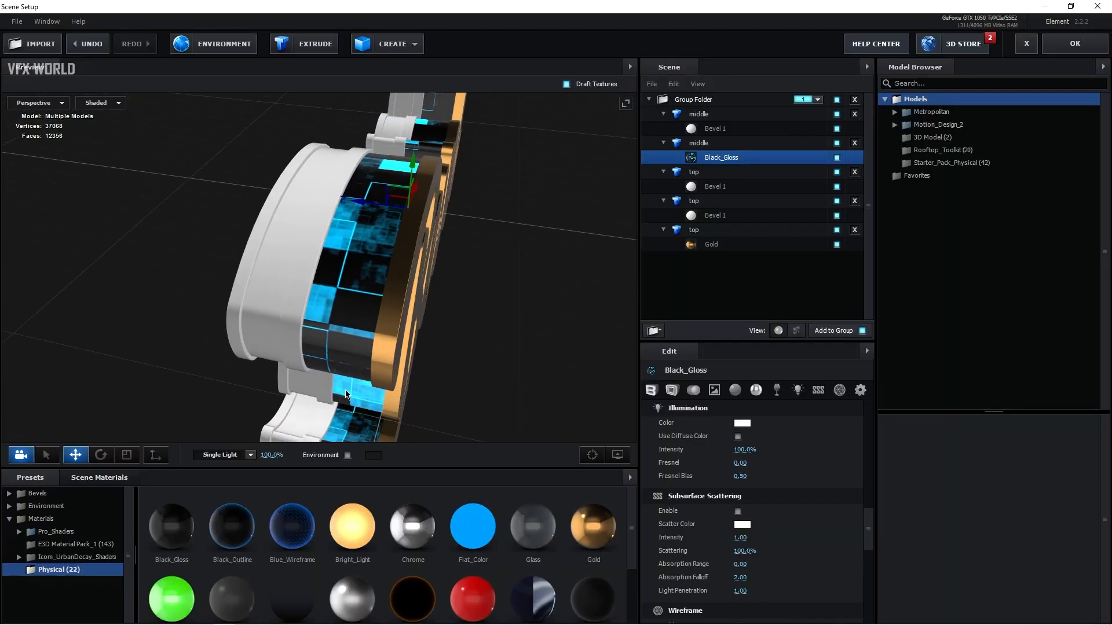
# - Apply the textured Black_Gloss scene material to the other middle model as well
pyautogui.click(113, 478)
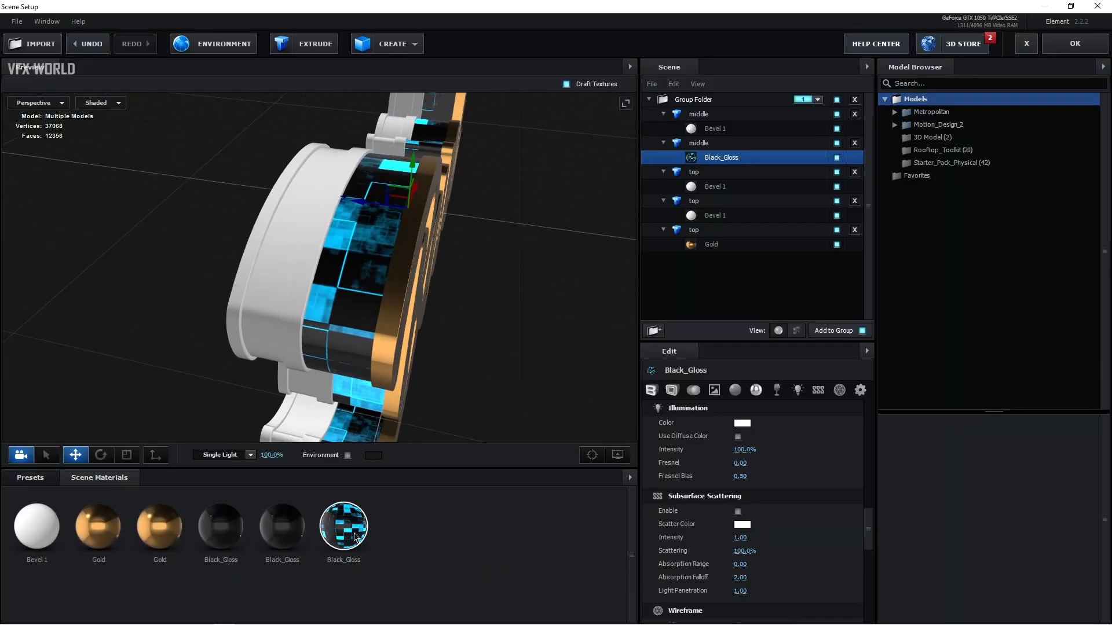
pyautogui.moveTo(287, 233); pyautogui.dragTo(284, 249)
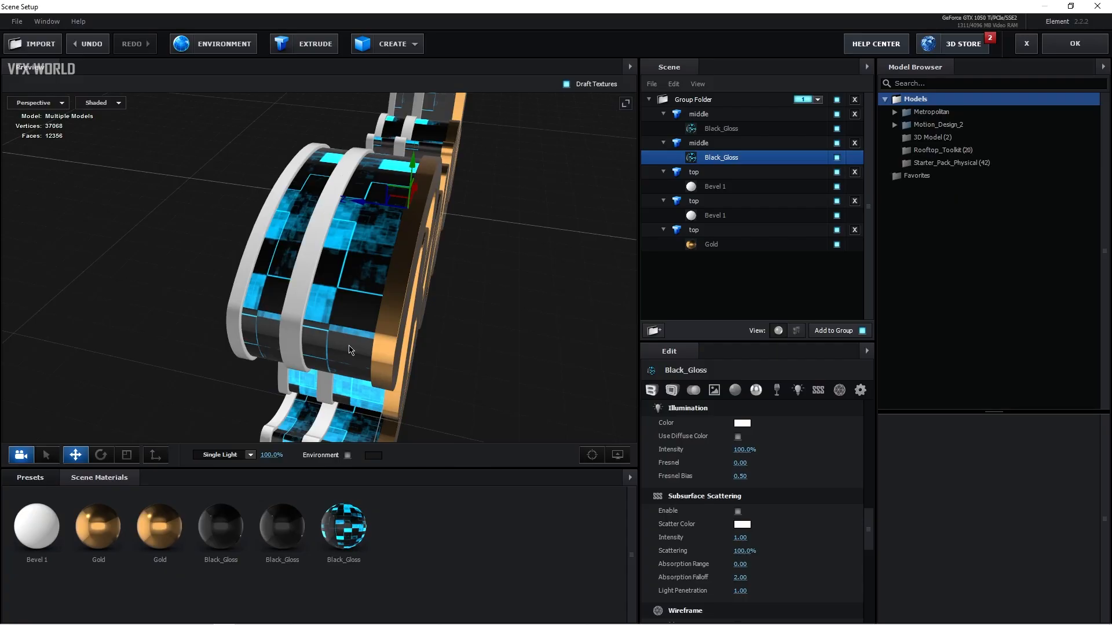
pyautogui.moveTo(354, 348); pyautogui.dragTo(324, 364)
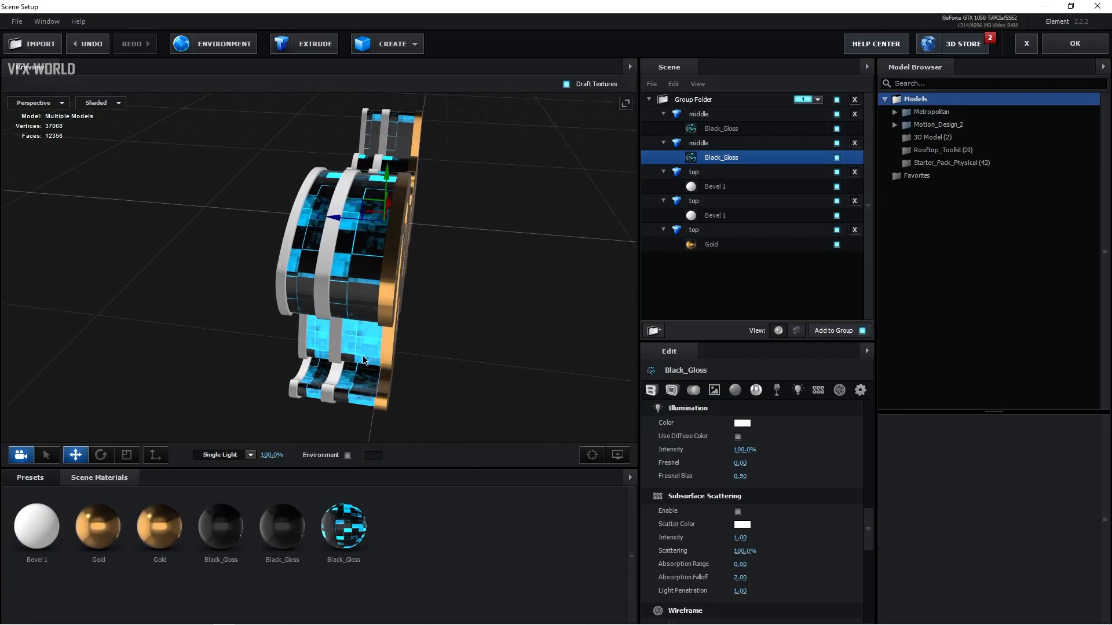
# - Apply the Chrome physical material to the two remaining white top models
pyautogui.click(717, 174)
pyautogui.click(30, 478)
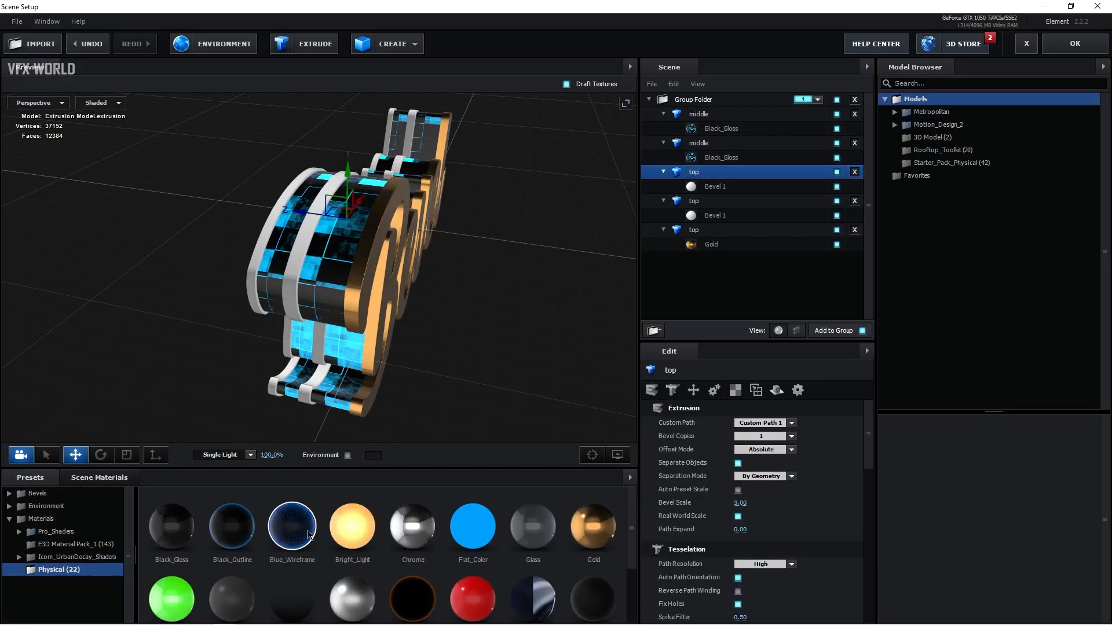
pyautogui.click(416, 528)
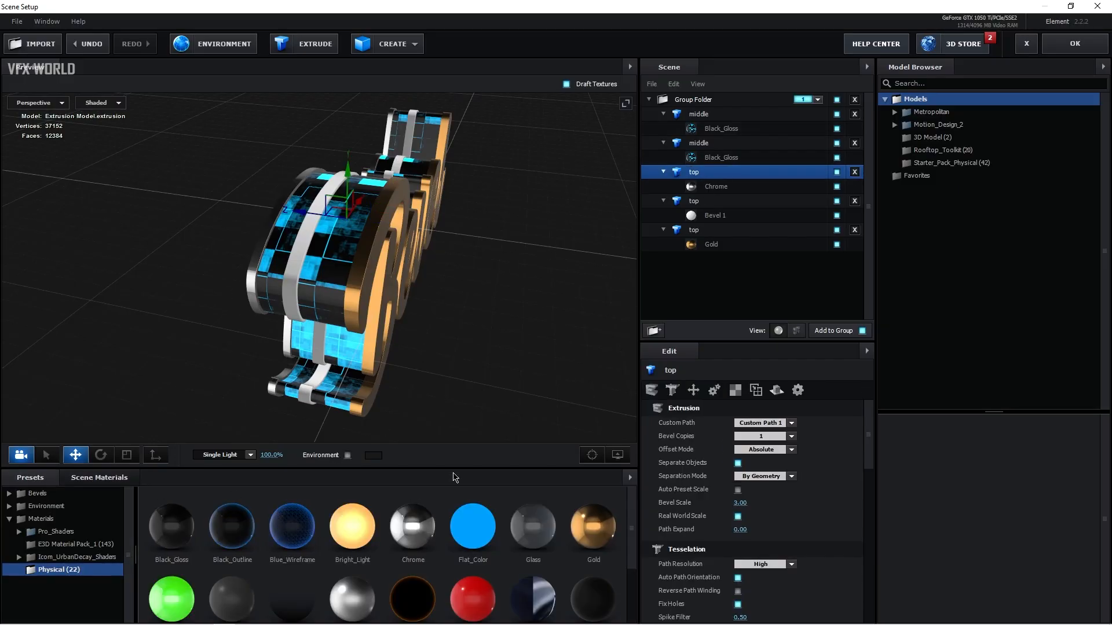
pyautogui.click(703, 203)
pyautogui.click(412, 526)
pyautogui.moveTo(451, 366); pyautogui.dragTo(551, 308)
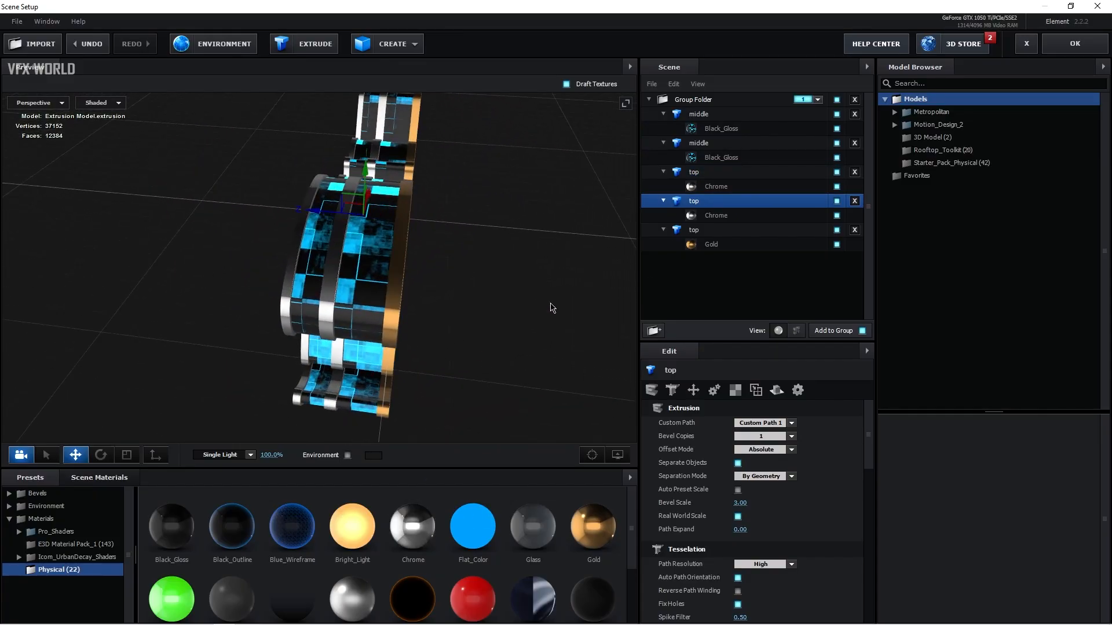
# - Set the UV Repeat of the second middle model in the scene list to 8, 8
pyautogui.click(721, 159)
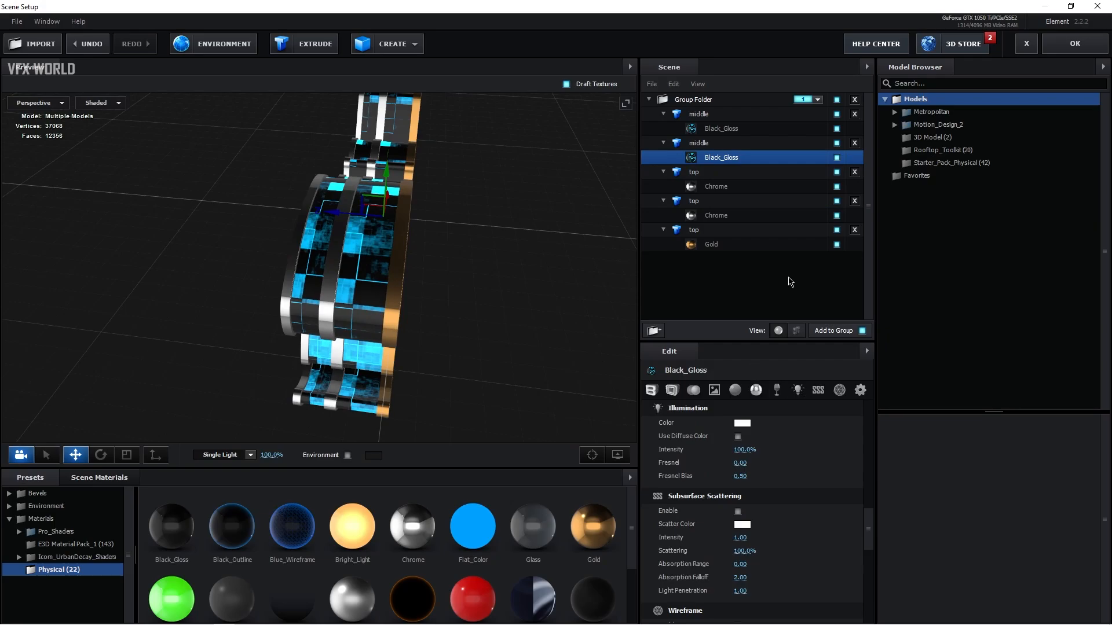
pyautogui.click(746, 144)
pyautogui.click(736, 390)
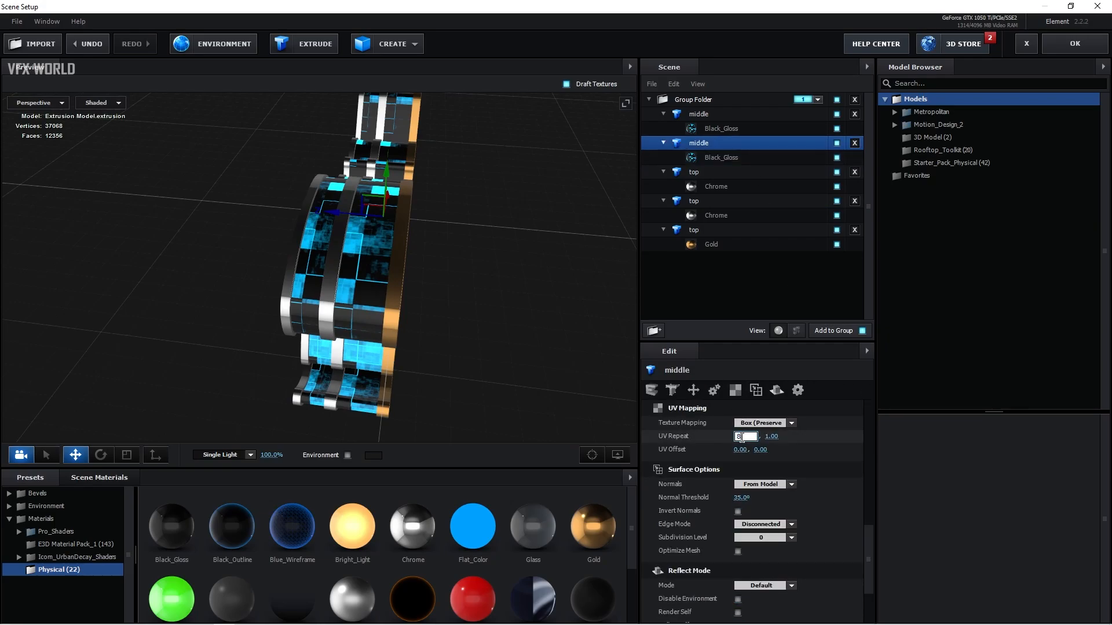
pyautogui.press('Tab')
pyautogui.write('8')
pyautogui.press('Return')
pyautogui.scroll(5, 430, 297)
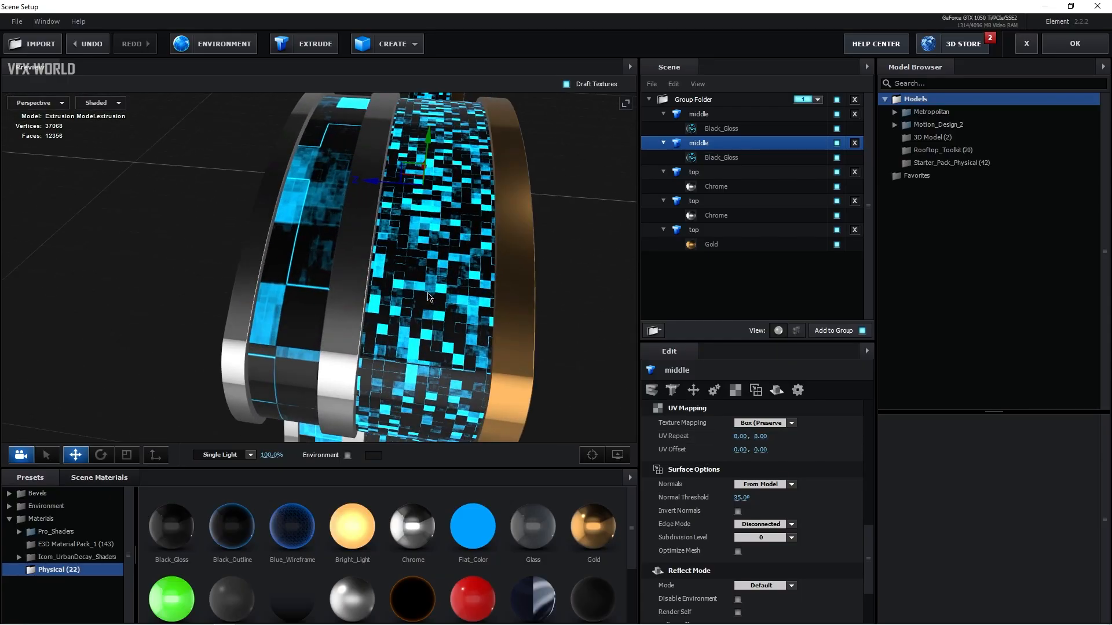
pyautogui.moveTo(419, 325)
pyautogui.mouseDown()
pyautogui.moveTo(405, 322)
pyautogui.moveTo(419, 320)
pyautogui.mouseUp()
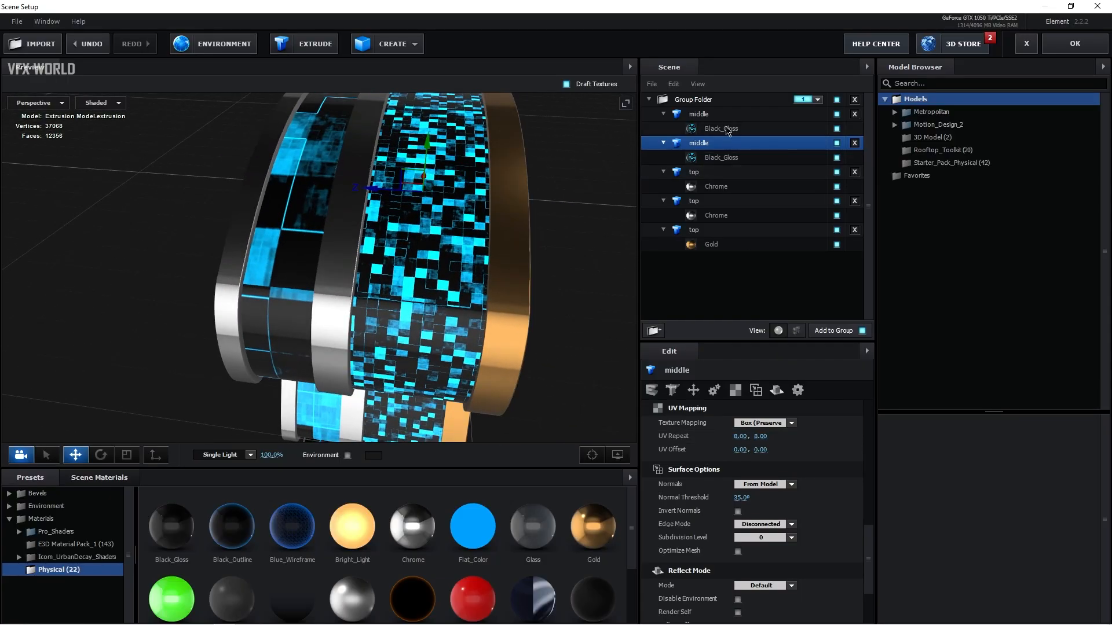
# - Set the UV Repeat of the first middle model in the scene list to 2.5, 2.5
pyautogui.click(729, 114)
pyautogui.click(735, 436)
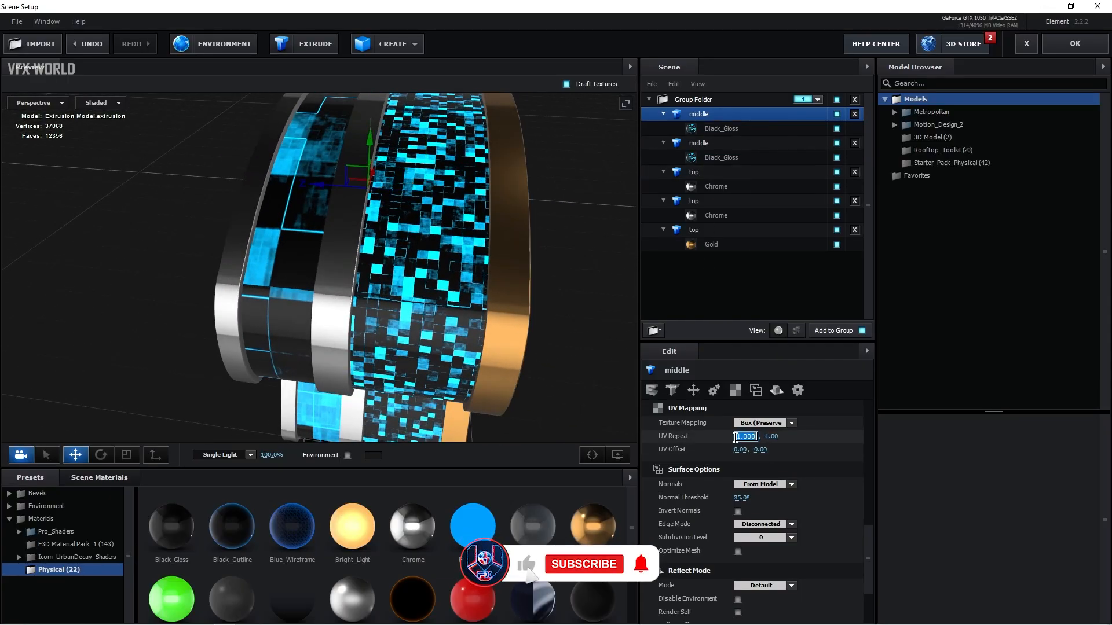
pyautogui.write('2.5')
pyautogui.press('Tab')
pyautogui.write('2.')
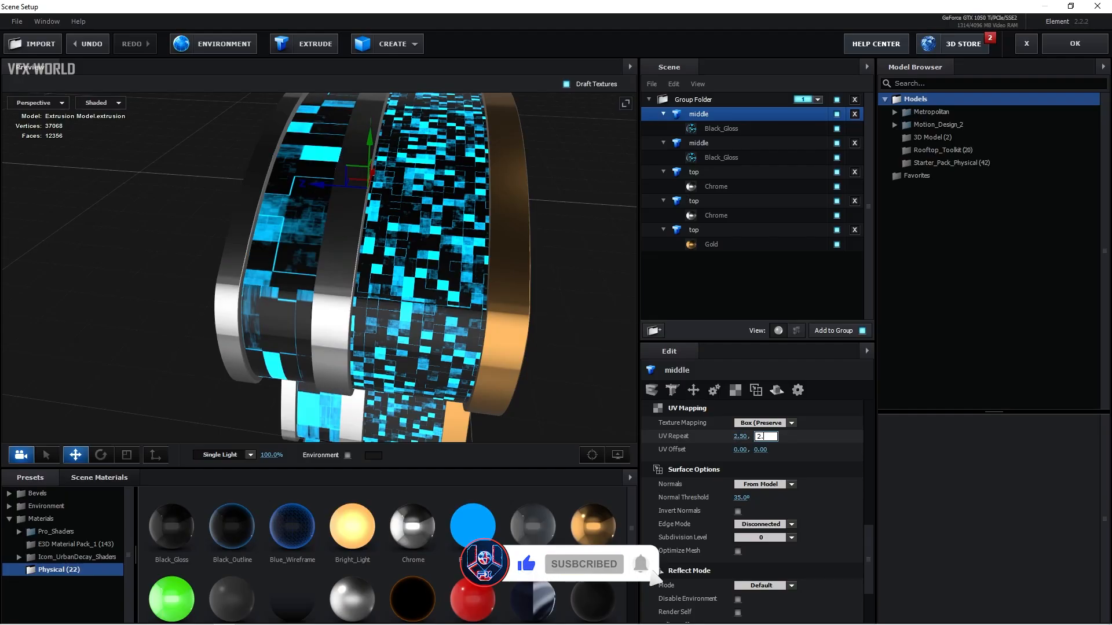
pyautogui.write('5')
pyautogui.press('Return')
pyautogui.moveTo(500, 235); pyautogui.dragTo(406, 314)
pyautogui.scroll(-5, 423, 297)
pyautogui.scroll(4, 409, 297)
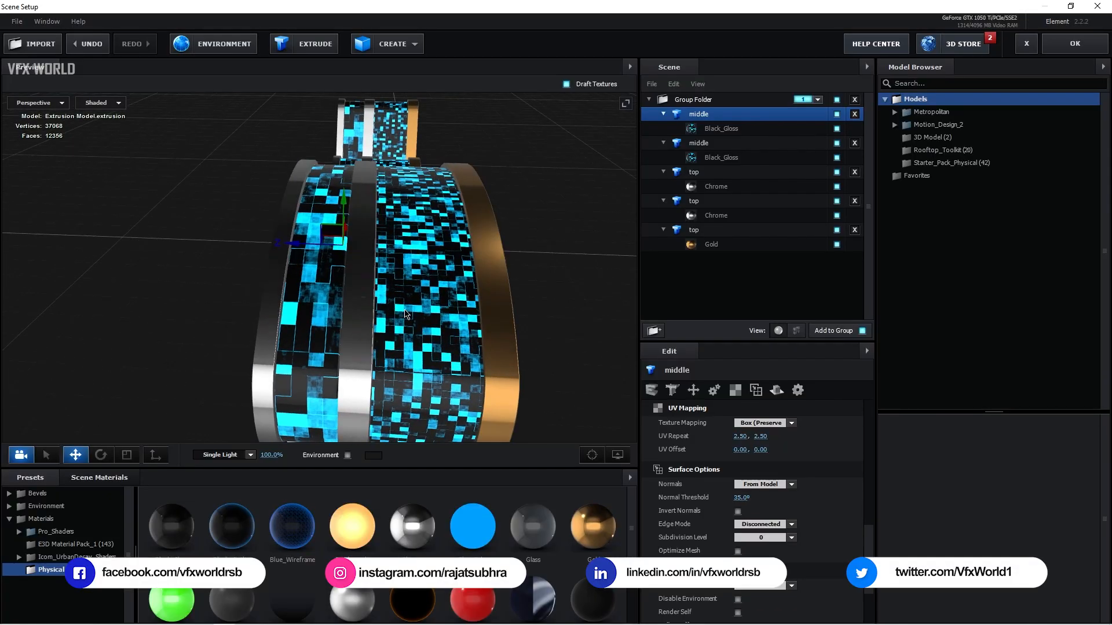
# - Set the texture mapping of the first middle model in the scene list to Box Repeat
pyautogui.click(748, 423)
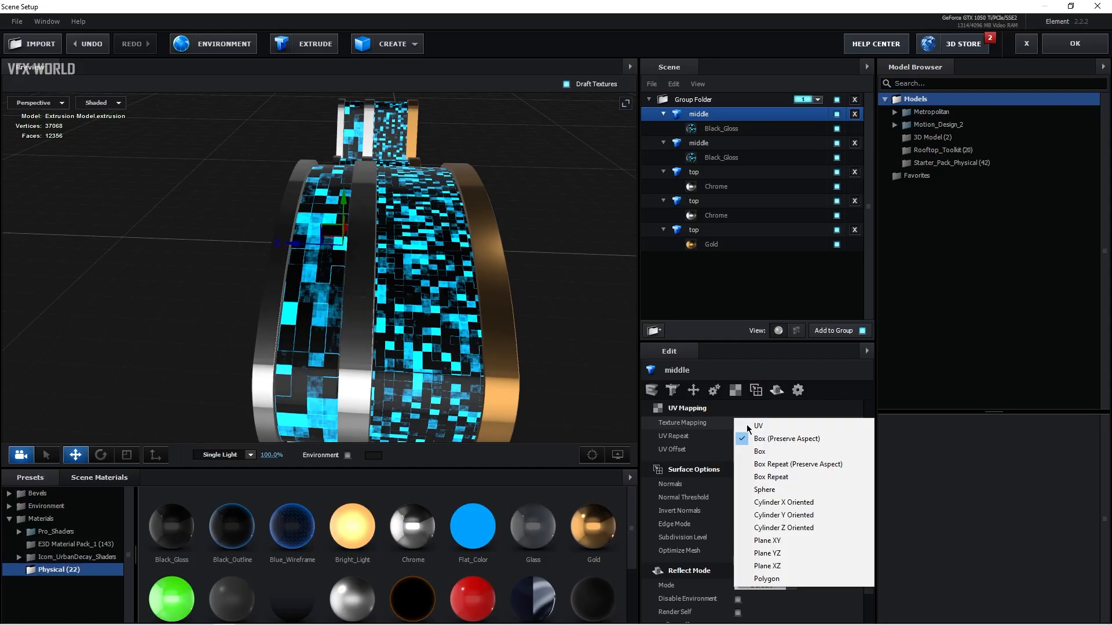
pyautogui.click(764, 476)
pyautogui.moveTo(325, 316); pyautogui.dragTo(363, 357)
# - Set the blend mode of the Black_Gloss material on the second middle model to Screen
pyautogui.click(722, 158)
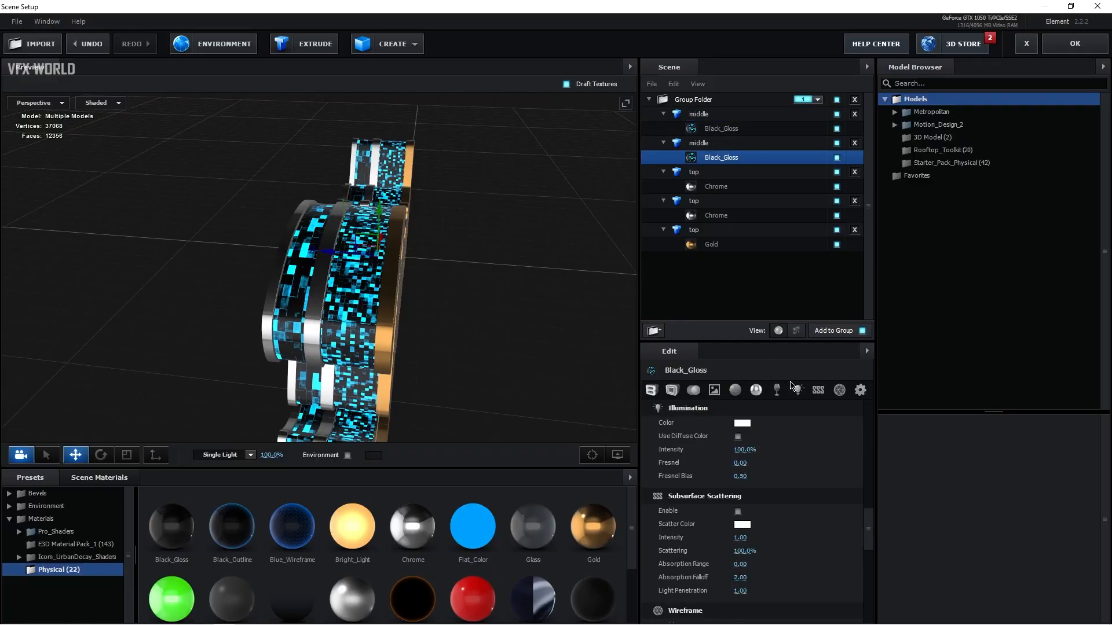
pyautogui.click(860, 390)
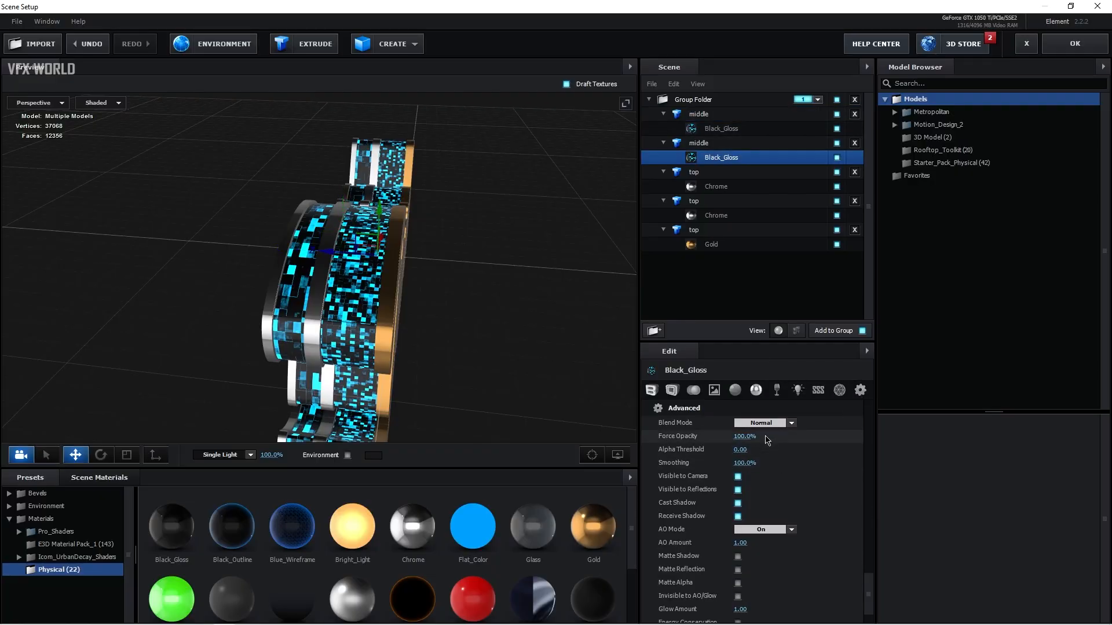
pyautogui.scroll(-3, 763, 510)
pyautogui.scroll(3, 741, 532)
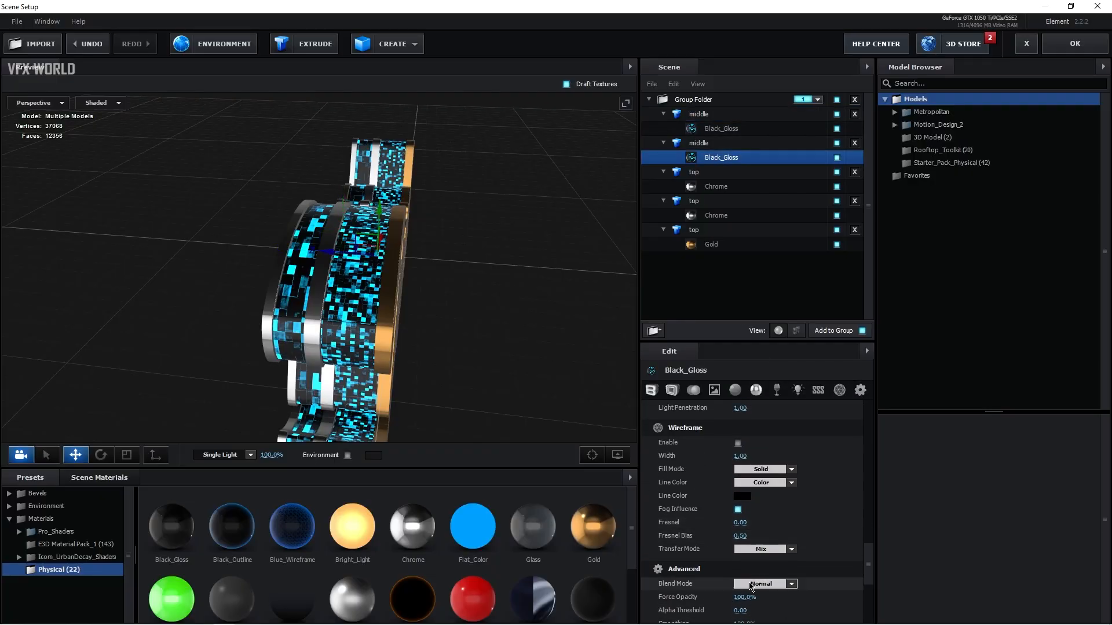
pyautogui.click(751, 585)
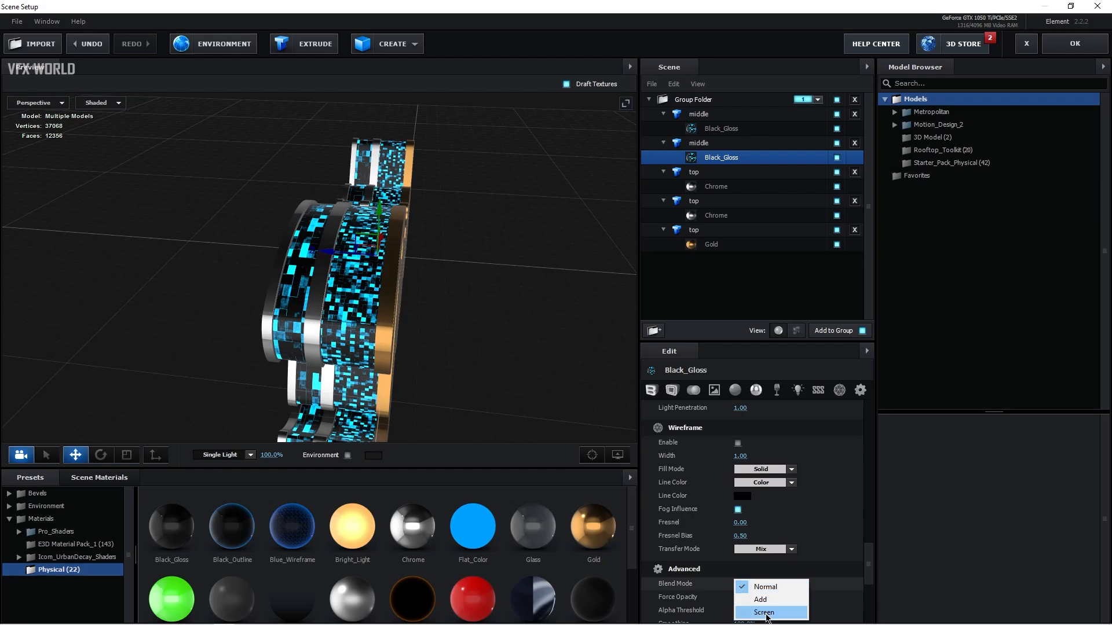
pyautogui.click(764, 612)
pyautogui.moveTo(359, 342); pyautogui.dragTo(327, 331)
# - Create a plane model and move it behind the text to about 0.34 in Z
pyautogui.click(407, 50)
pyautogui.click(541, 73)
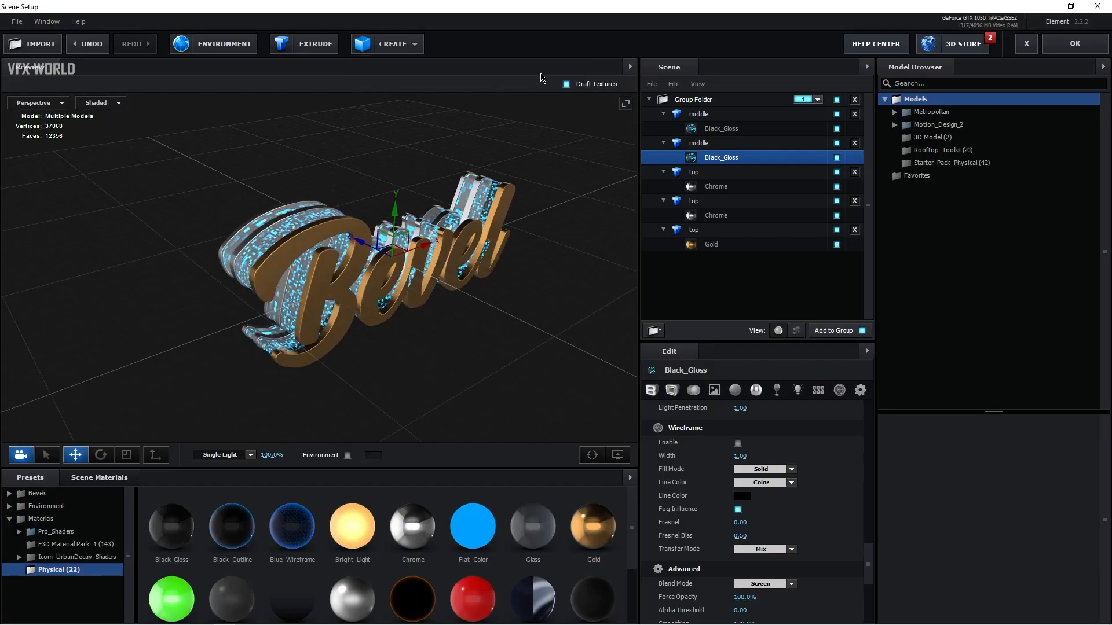
pyautogui.moveTo(475, 304); pyautogui.dragTo(410, 372)
pyautogui.click(75, 455)
pyautogui.moveTo(280, 359); pyautogui.dragTo(330, 319)
pyautogui.moveTo(386, 265); pyautogui.dragTo(310, 401)
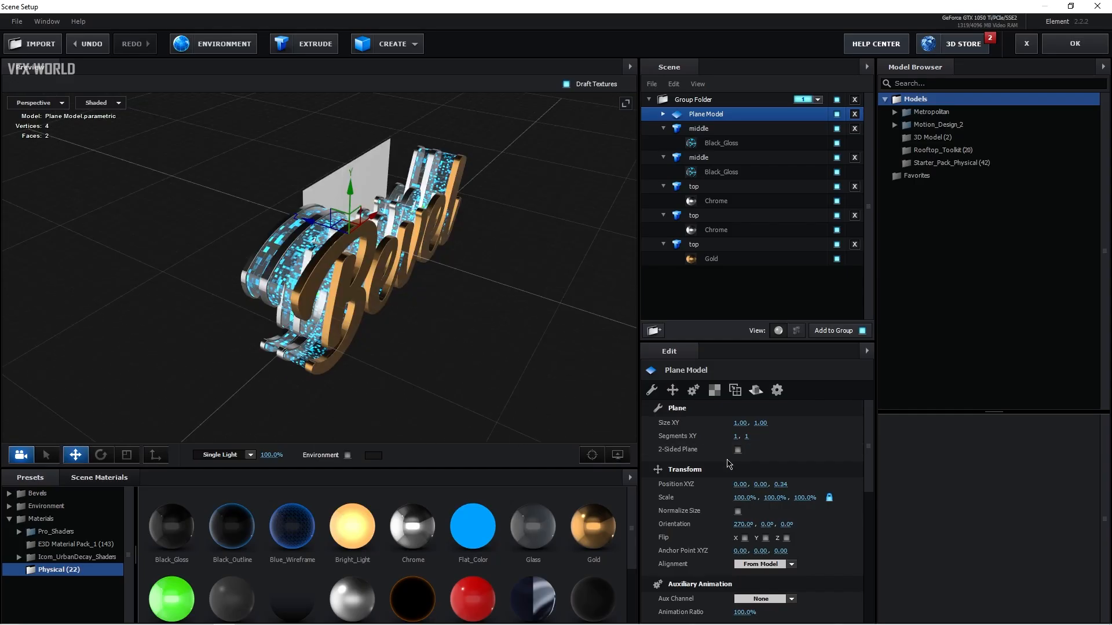
# - Make the plane two-sided and scale it up to about 442.6% by 228.8% as a backdrop for the text
pyautogui.click(738, 451)
pyautogui.moveTo(564, 401); pyautogui.dragTo(470, 343)
pyautogui.press('e')
pyautogui.press('r')
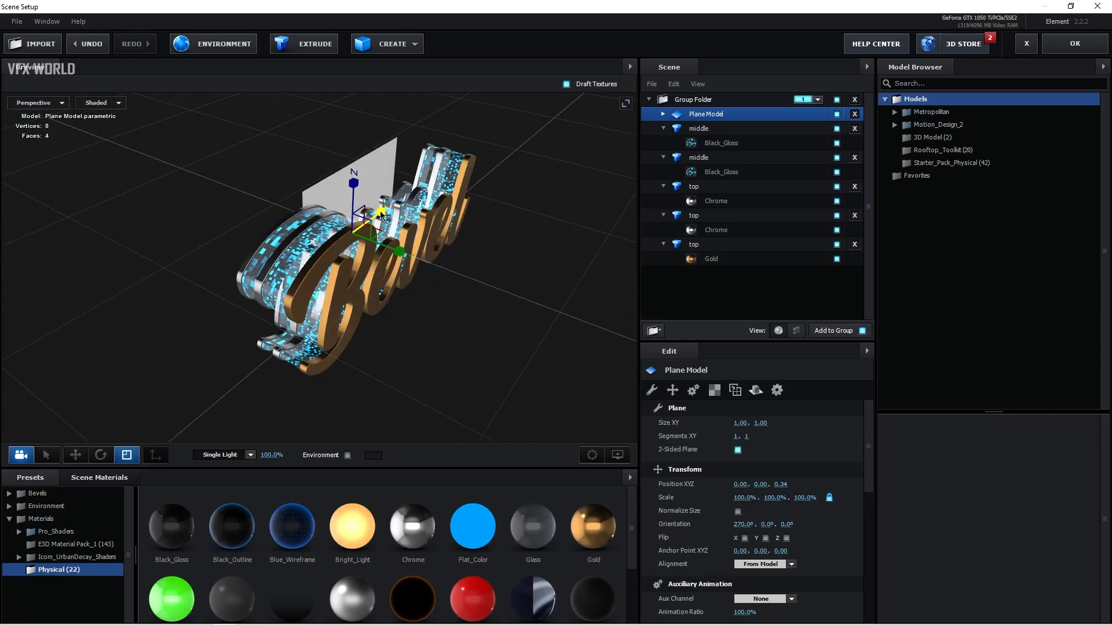
pyautogui.moveTo(380, 214); pyautogui.dragTo(360, 160)
pyautogui.moveTo(453, 351); pyautogui.dragTo(429, 328)
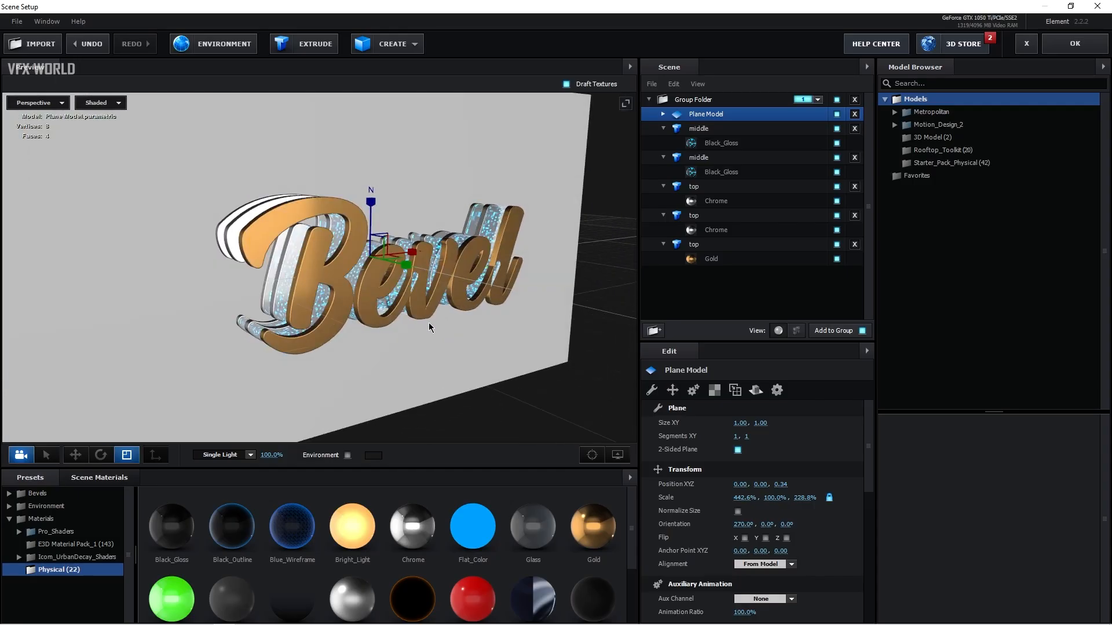
# - Apply the physical Black_Gloss material to the plane and set its reflect mode to Mirror Surface
pyautogui.click(172, 530)
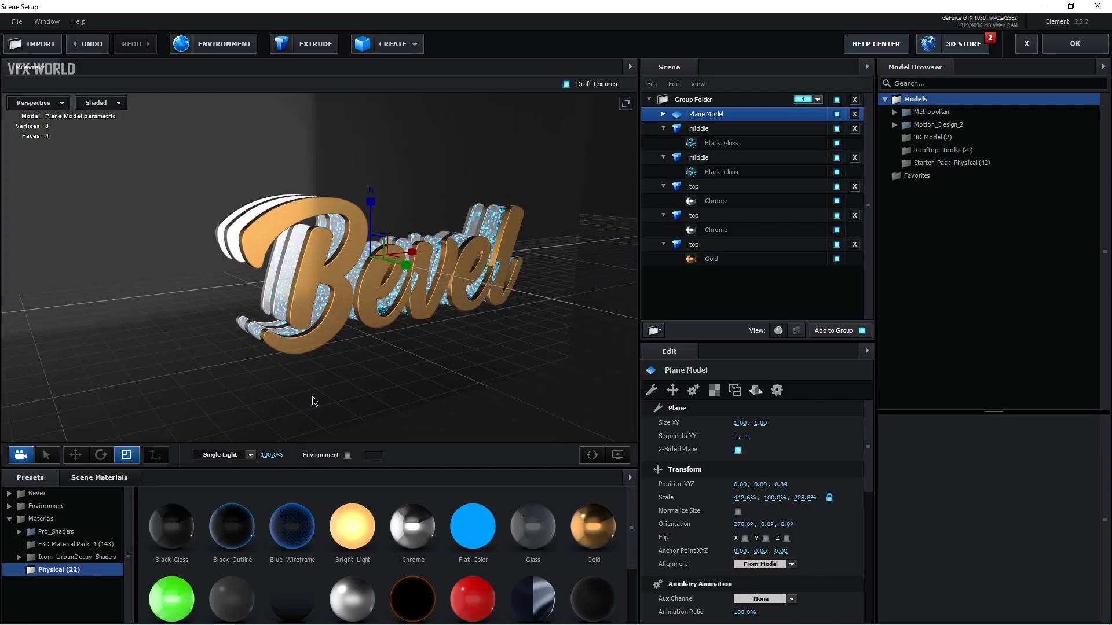
pyautogui.moveTo(315, 413); pyautogui.dragTo(265, 396)
pyautogui.rightClick(718, 115)
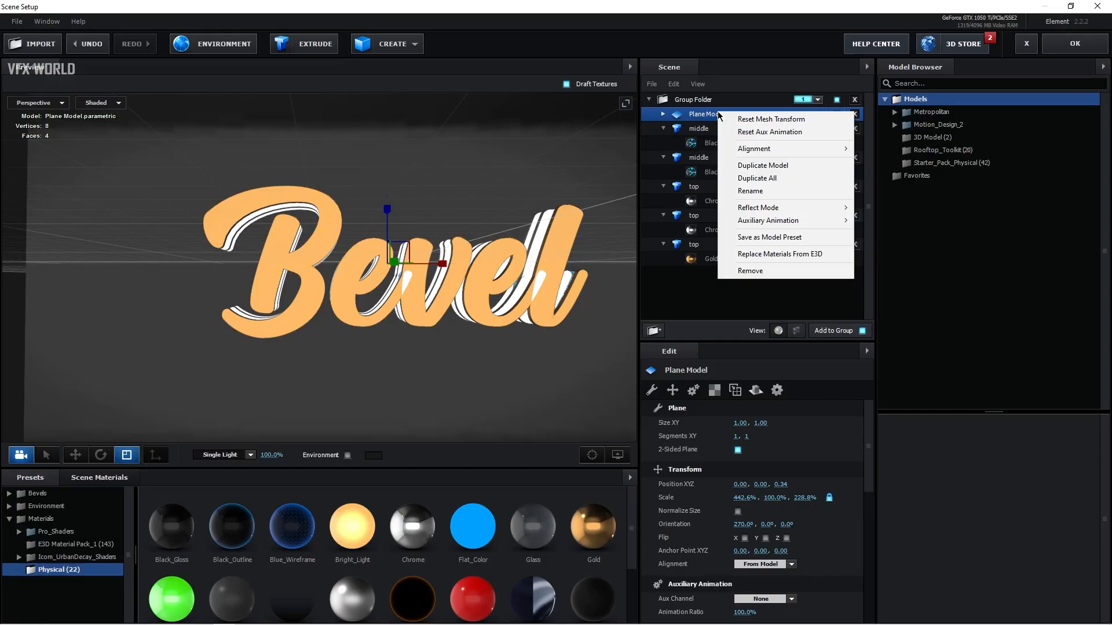
pyautogui.moveTo(763, 209)
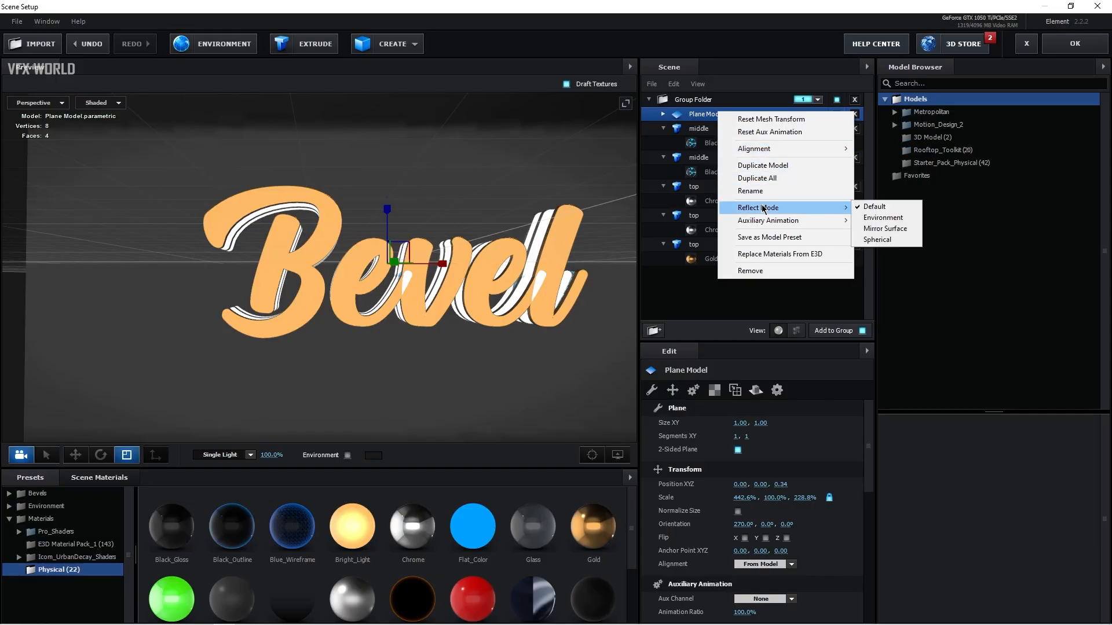
pyautogui.click(877, 229)
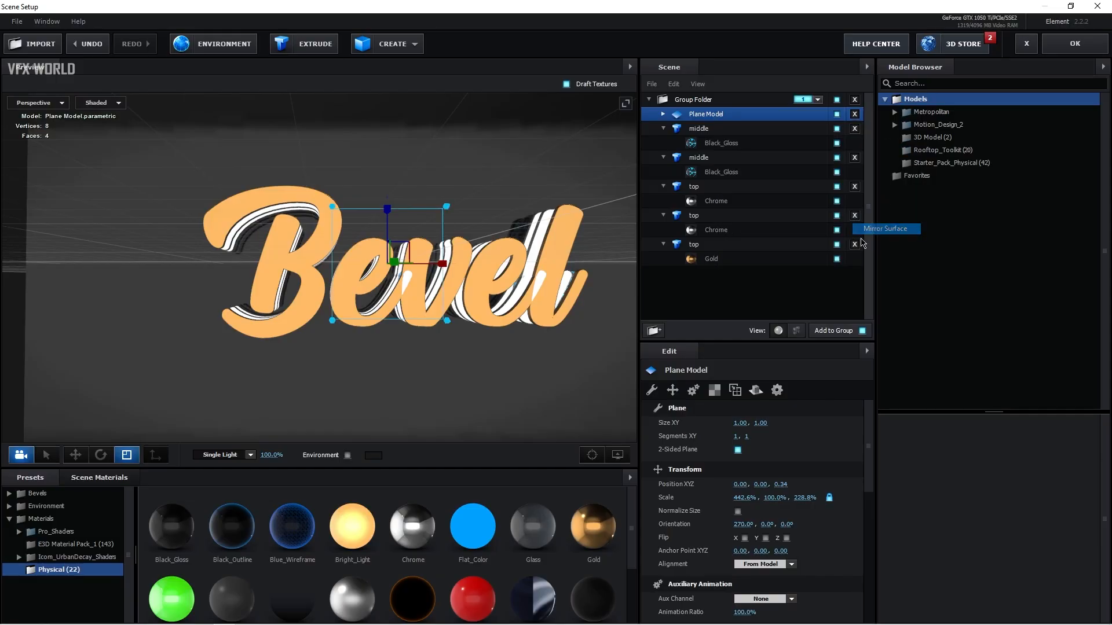
pyautogui.moveTo(555, 350); pyautogui.dragTo(453, 322)
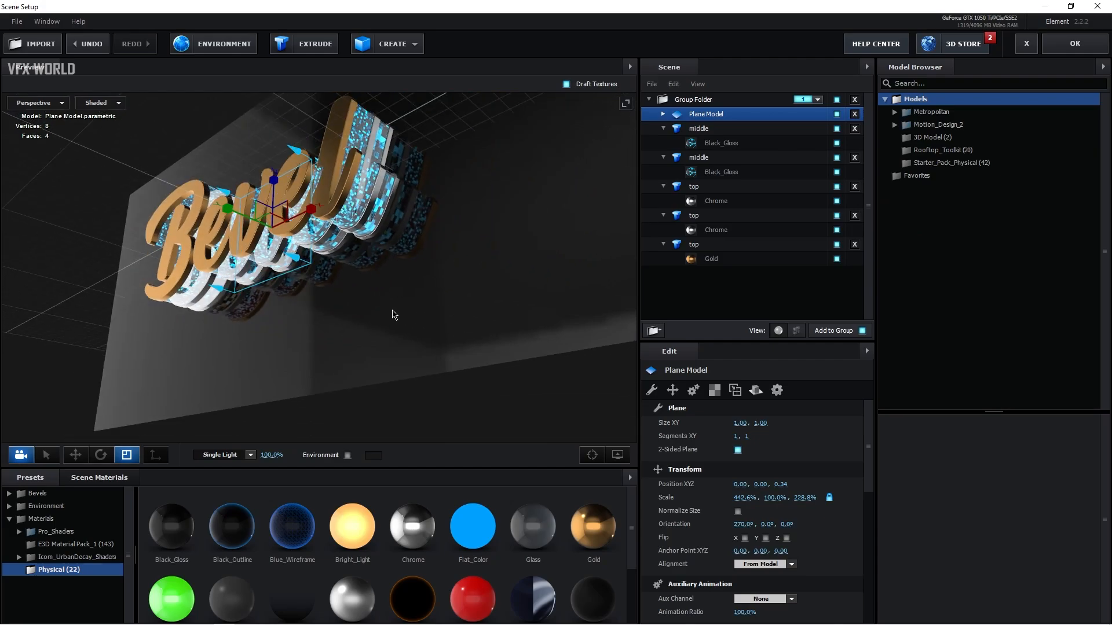
# - Set the plane material's reflectivity intensity to 100% and lower its glossiness to about 73%
pyautogui.click(661, 115)
pyautogui.click(723, 129)
pyautogui.scroll(-5, 727, 481)
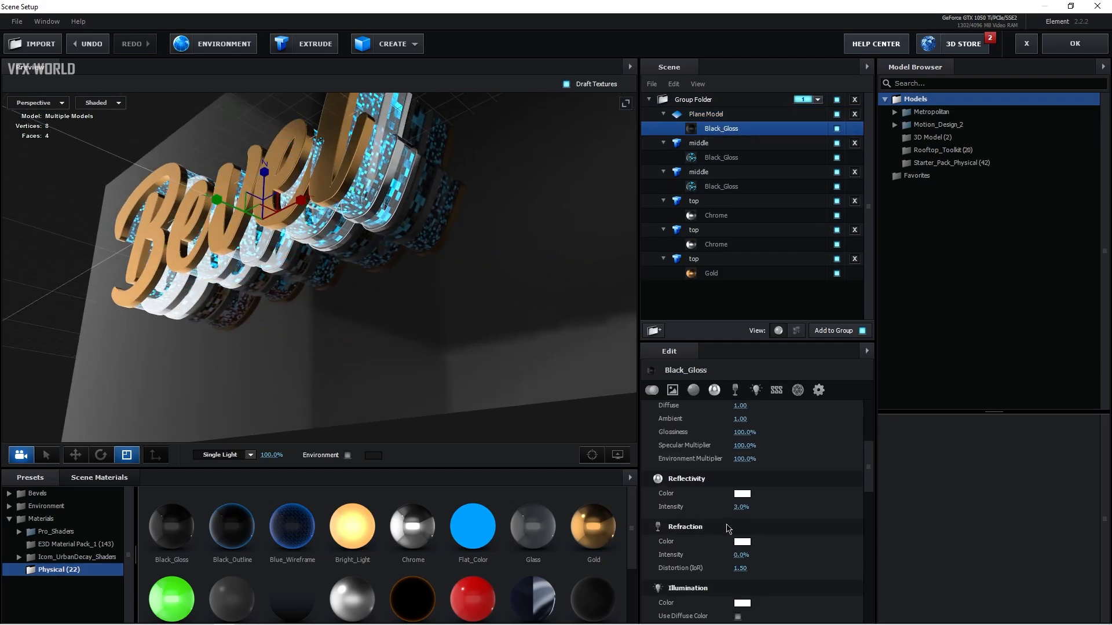
pyautogui.scroll(-1, 728, 528)
pyautogui.moveTo(741, 485); pyautogui.dragTo(855, 482)
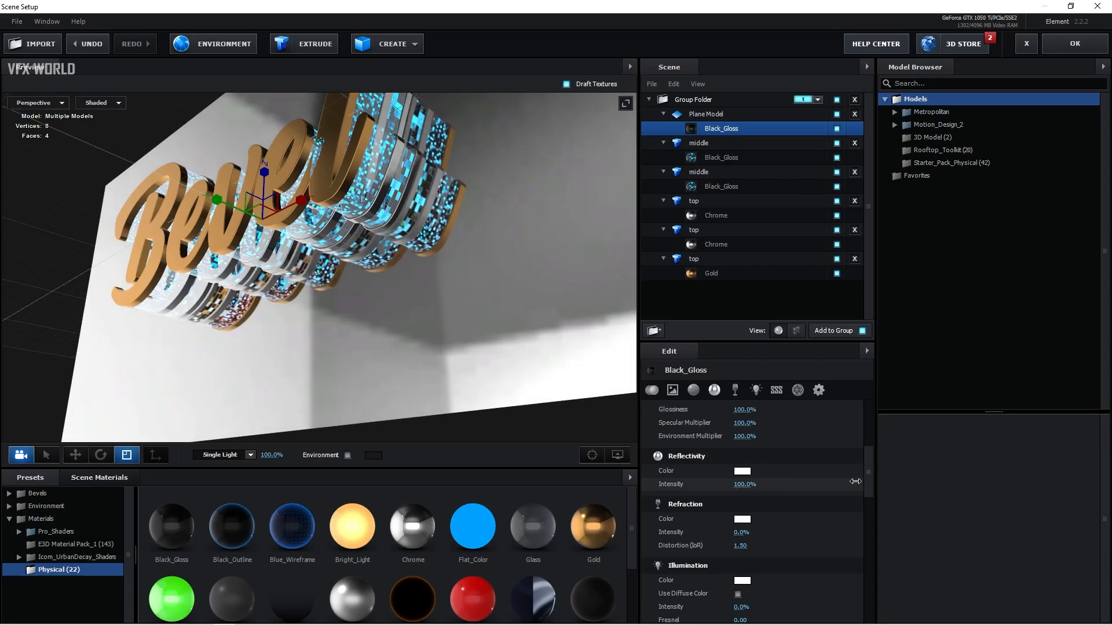
pyautogui.scroll(2, 778, 481)
pyautogui.moveTo(744, 450); pyautogui.dragTo(733, 455)
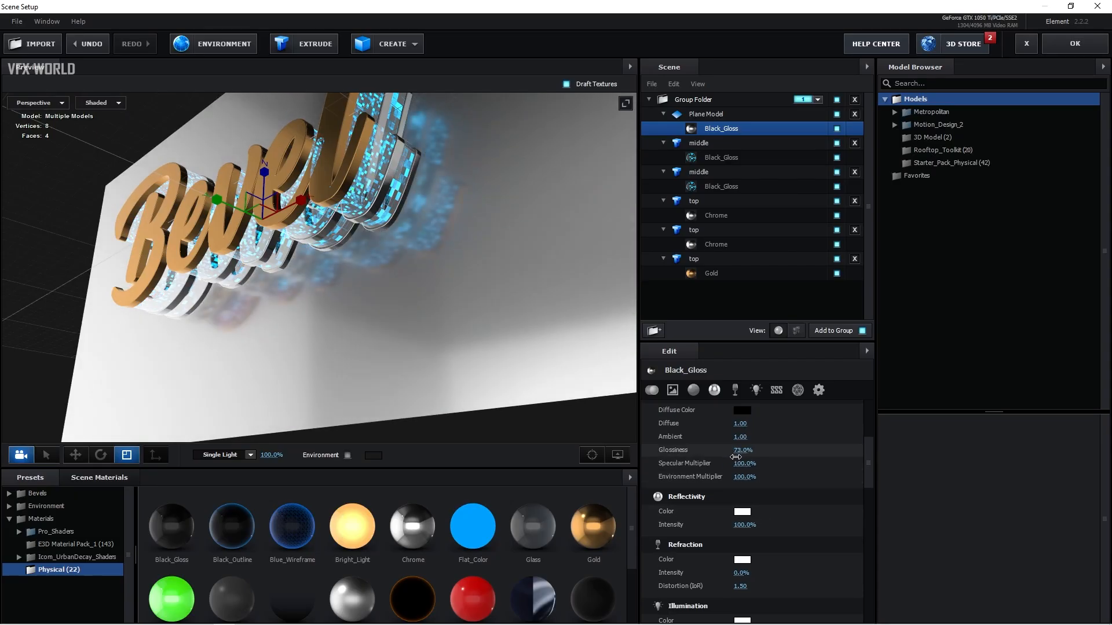
# - Enable Matte Shadow and Matte Reflection on the plane's Black_Gloss material
pyautogui.moveTo(868, 463); pyautogui.dragTo(866, 588)
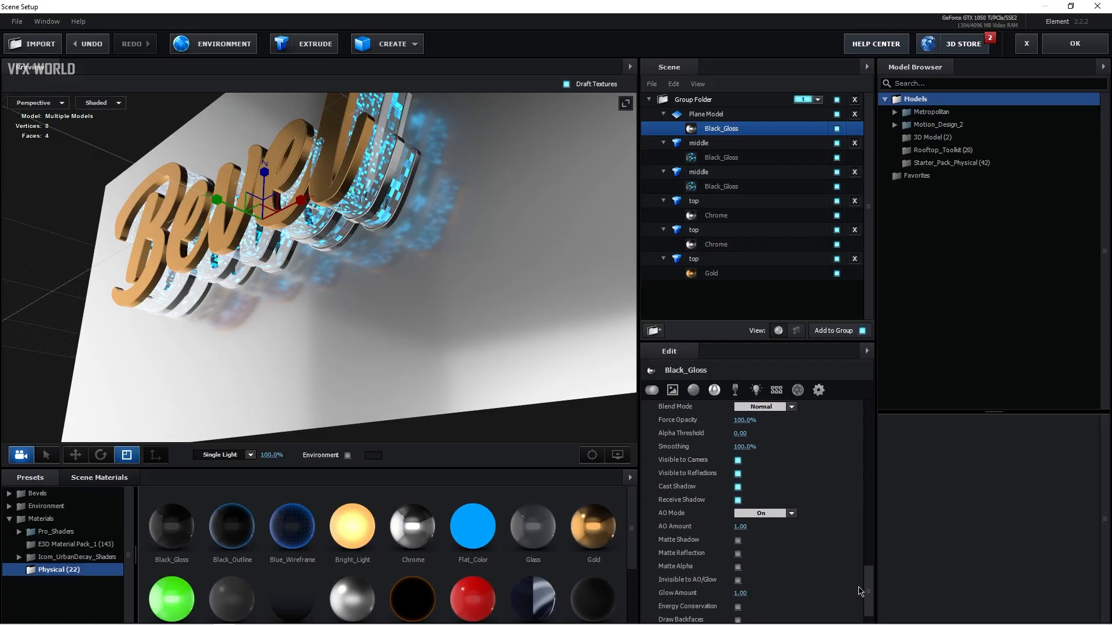
pyautogui.click(739, 540)
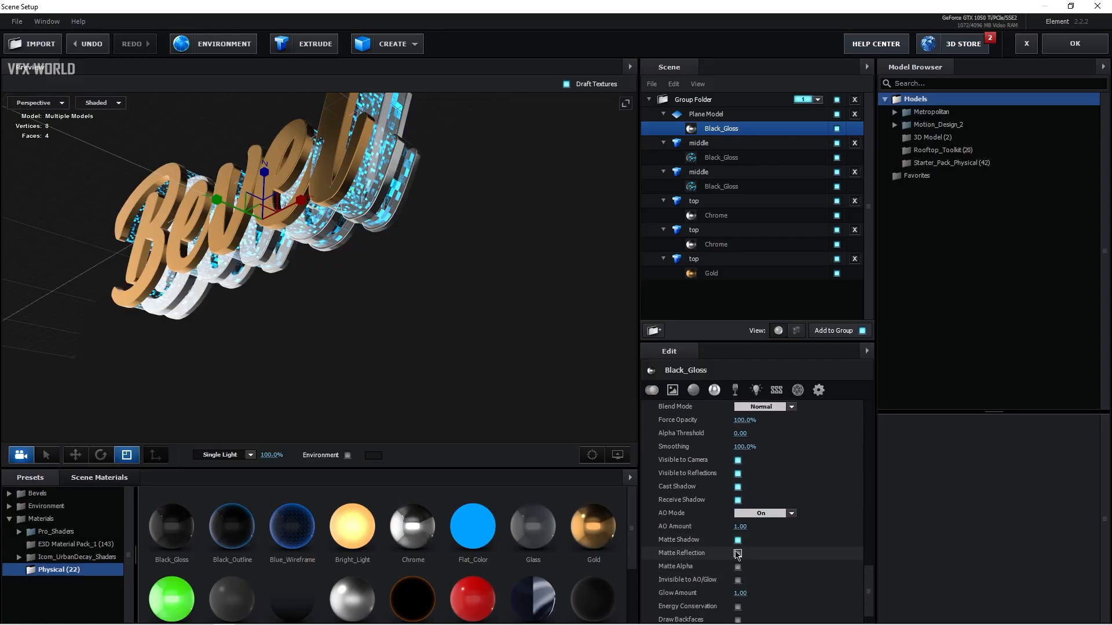
pyautogui.moveTo(225, 330); pyautogui.dragTo(408, 380)
pyautogui.moveTo(401, 247)
pyautogui.mouseDown()
pyautogui.moveTo(436, 244)
pyautogui.moveTo(413, 255)
pyautogui.mouseUp()
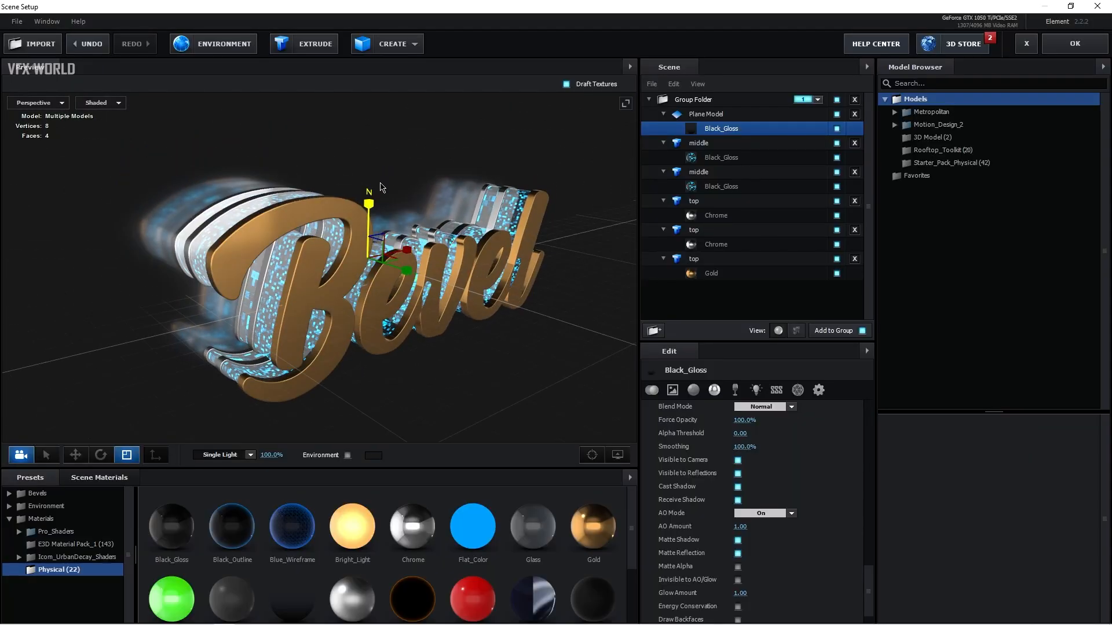
pyautogui.moveTo(257, 387); pyautogui.dragTo(283, 377)
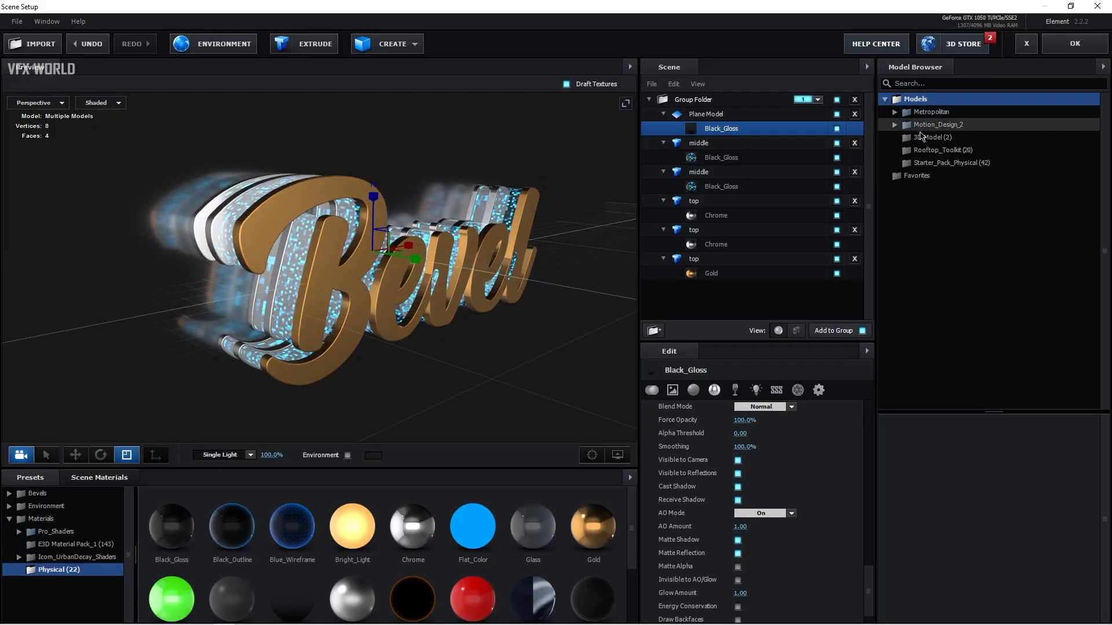
# - Set the reflect mode of the gold, chrome and middle extrusion models to Spherical
pyautogui.rightClick(722, 257)
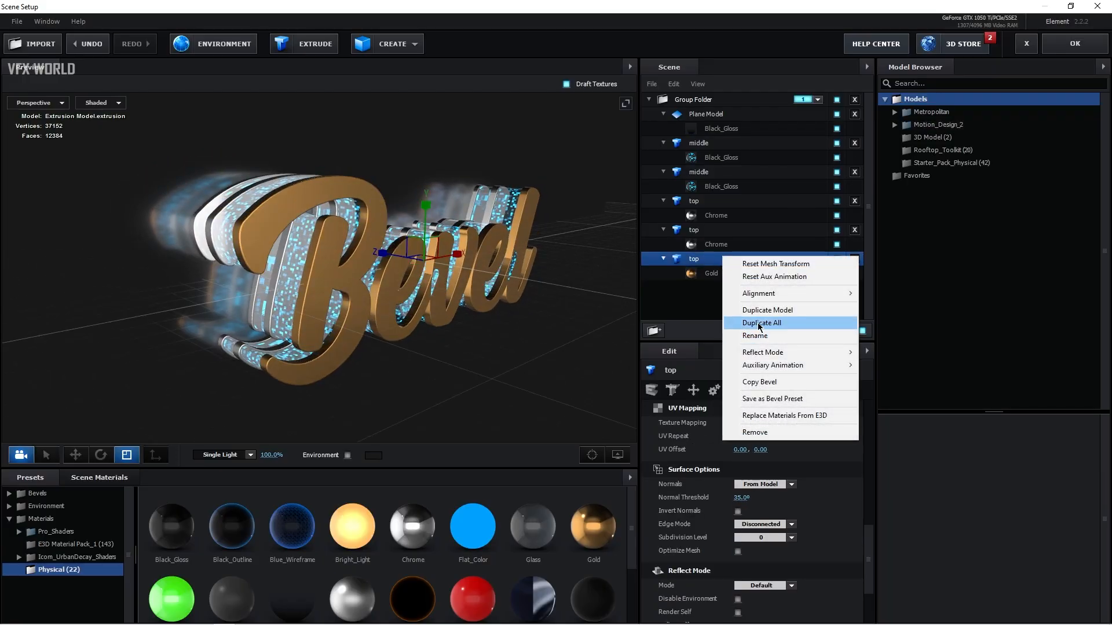
pyautogui.moveTo(778, 354)
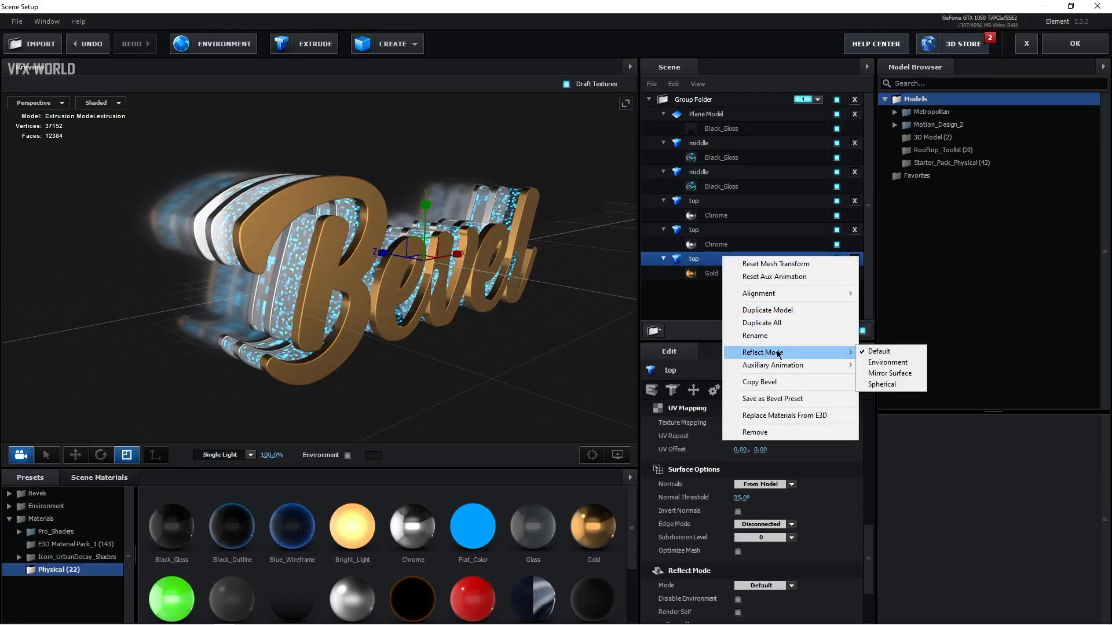
pyautogui.click(883, 385)
pyautogui.rightClick(724, 233)
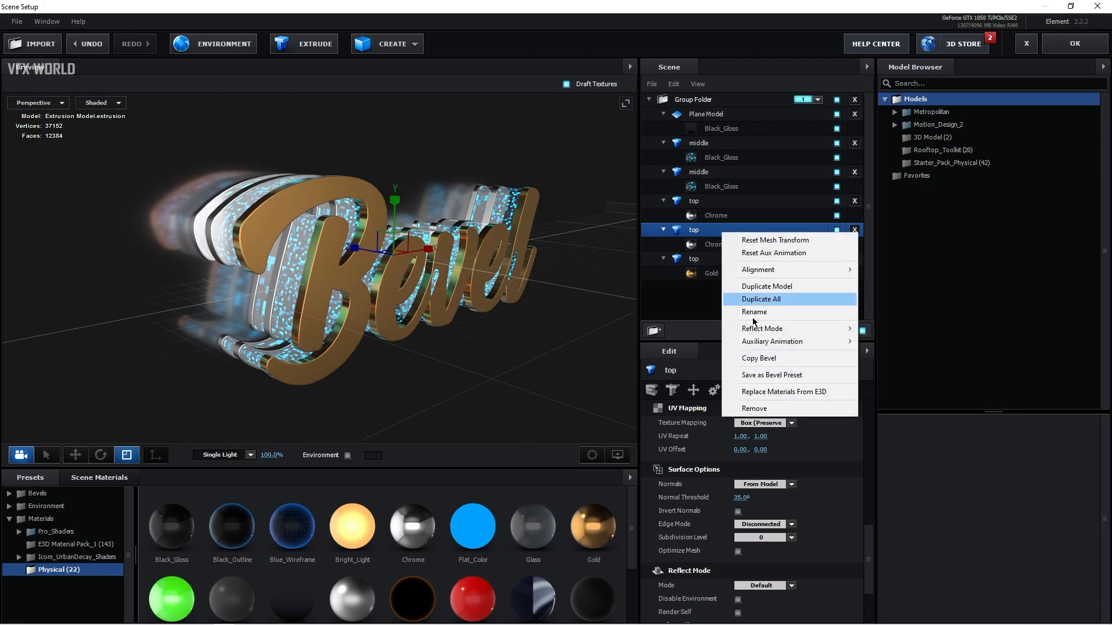
pyautogui.moveTo(770, 333)
pyautogui.click(881, 361)
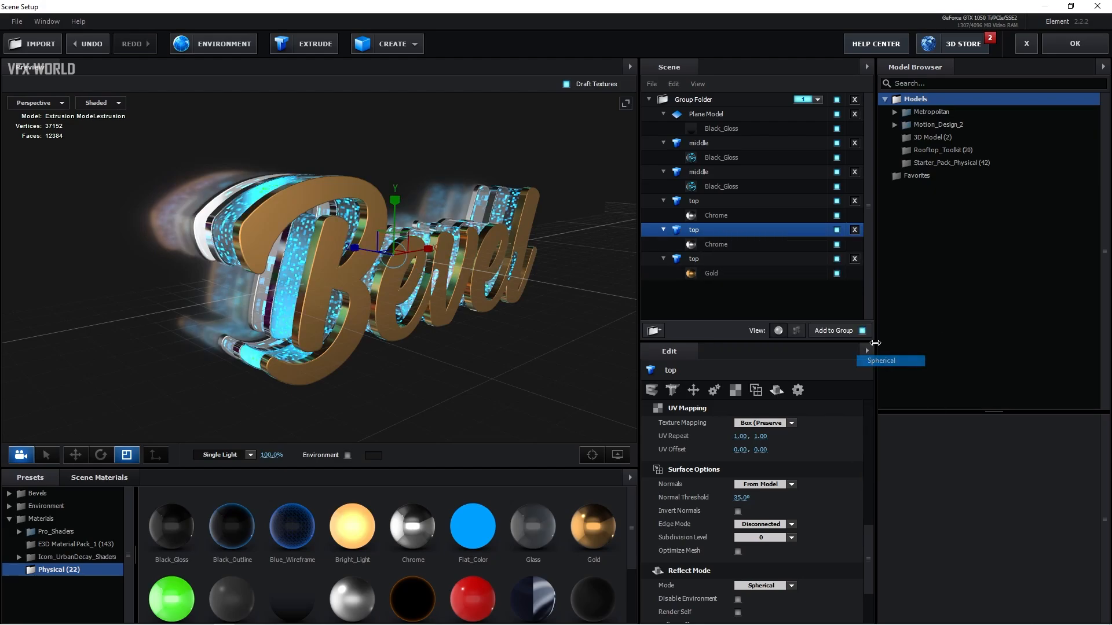
pyautogui.click(701, 145)
pyautogui.moveTo(515, 278); pyautogui.dragTo(504, 319)
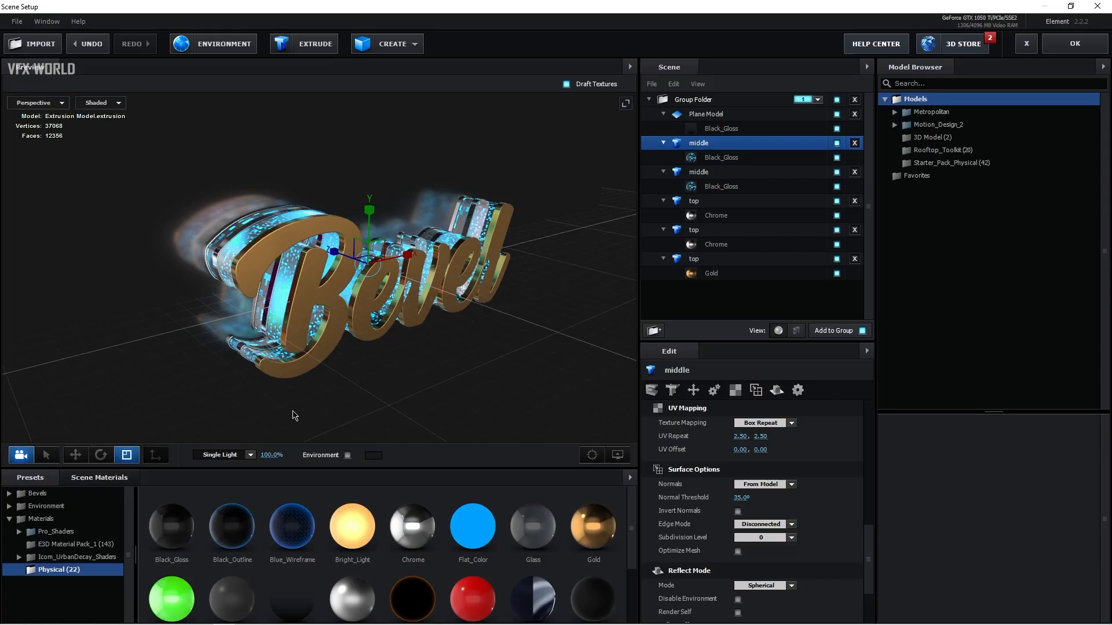
# - Show the environment in the preview and try the Parking_blurred preset from V1_Environment
pyautogui.click(77, 506)
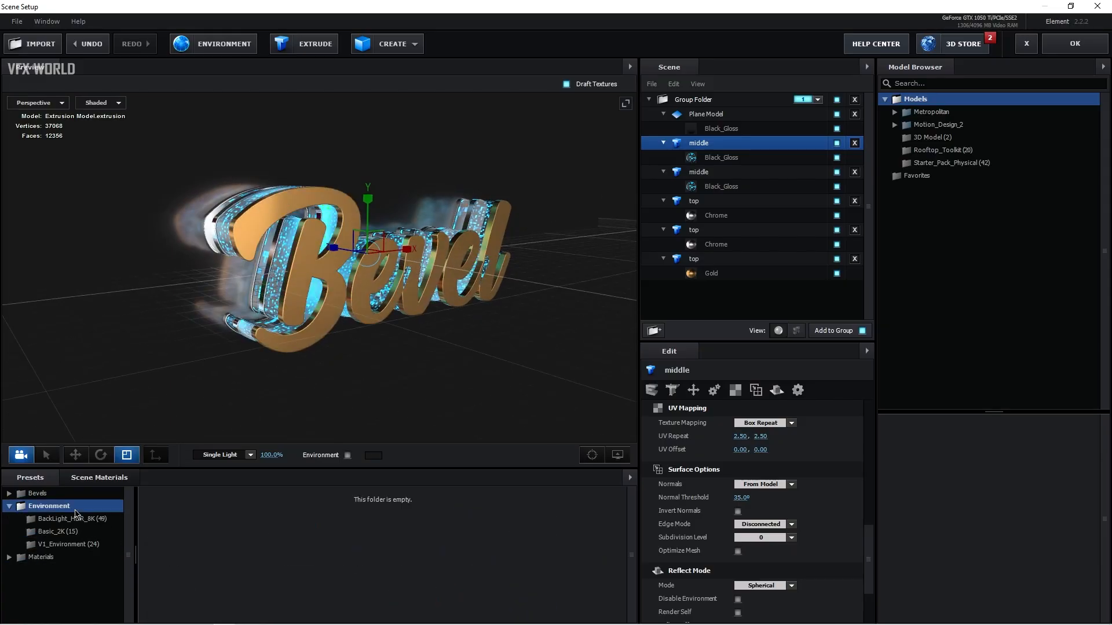
pyautogui.click(347, 456)
pyautogui.scroll(-5, 391, 394)
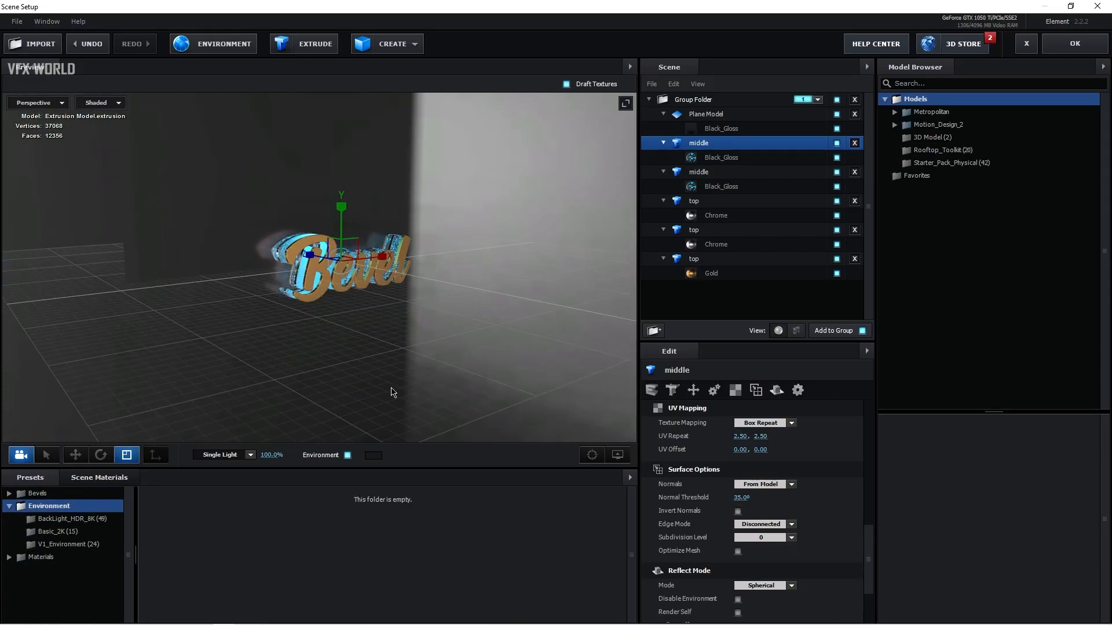
pyautogui.moveTo(392, 392); pyautogui.dragTo(333, 392)
pyautogui.click(52, 532)
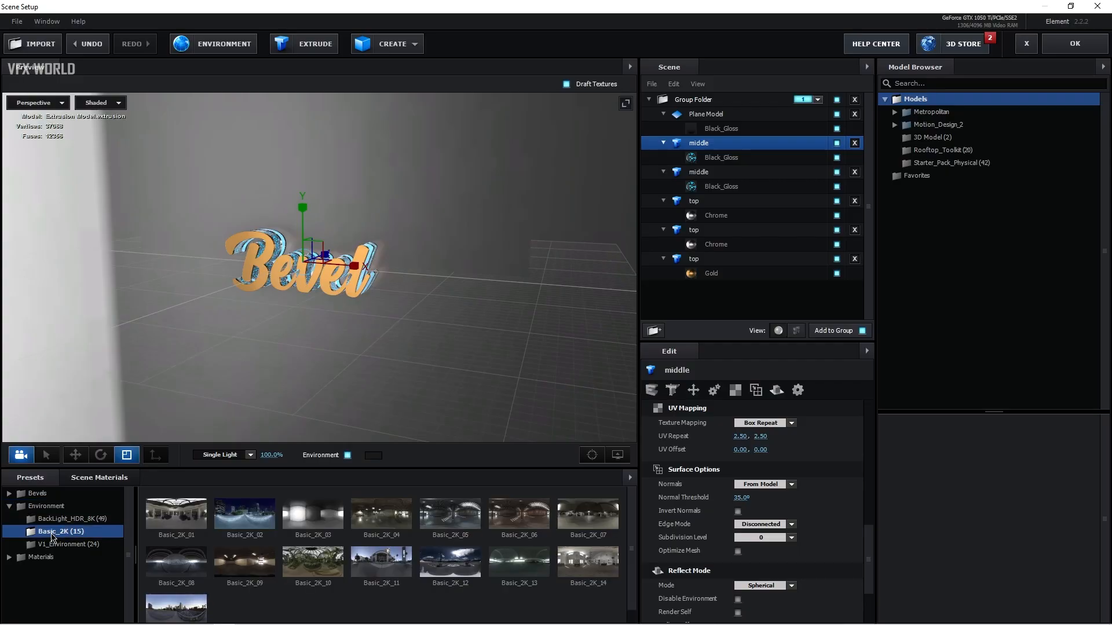
pyautogui.click(316, 561)
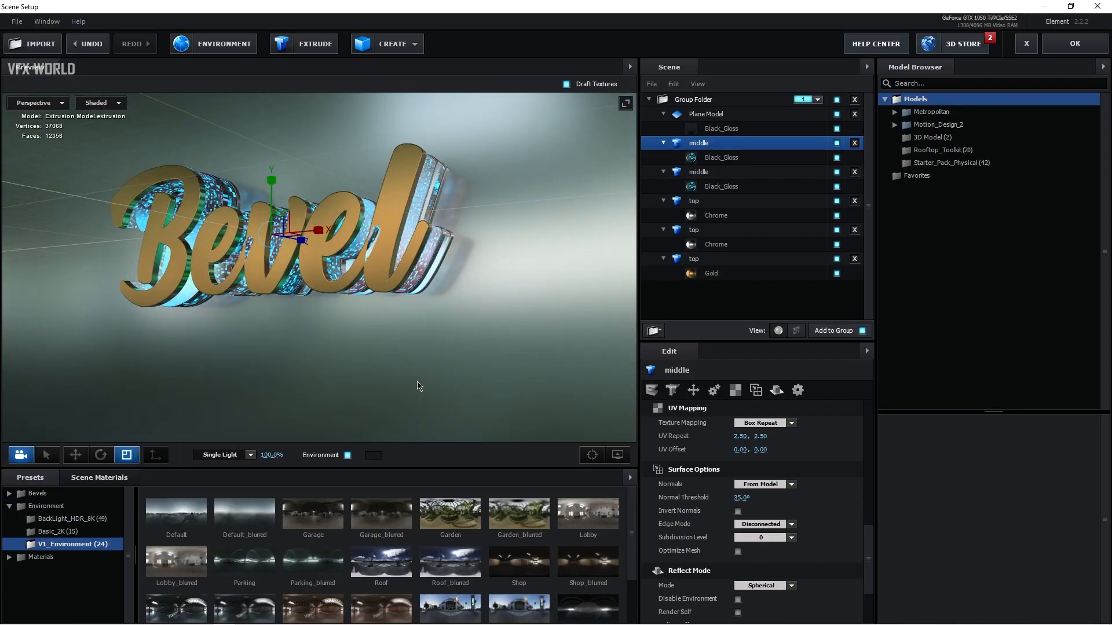
# - Apply the Studio_blurred environment preset to the scene
pyautogui.scroll(-1, 392, 574)
pyautogui.click(232, 572)
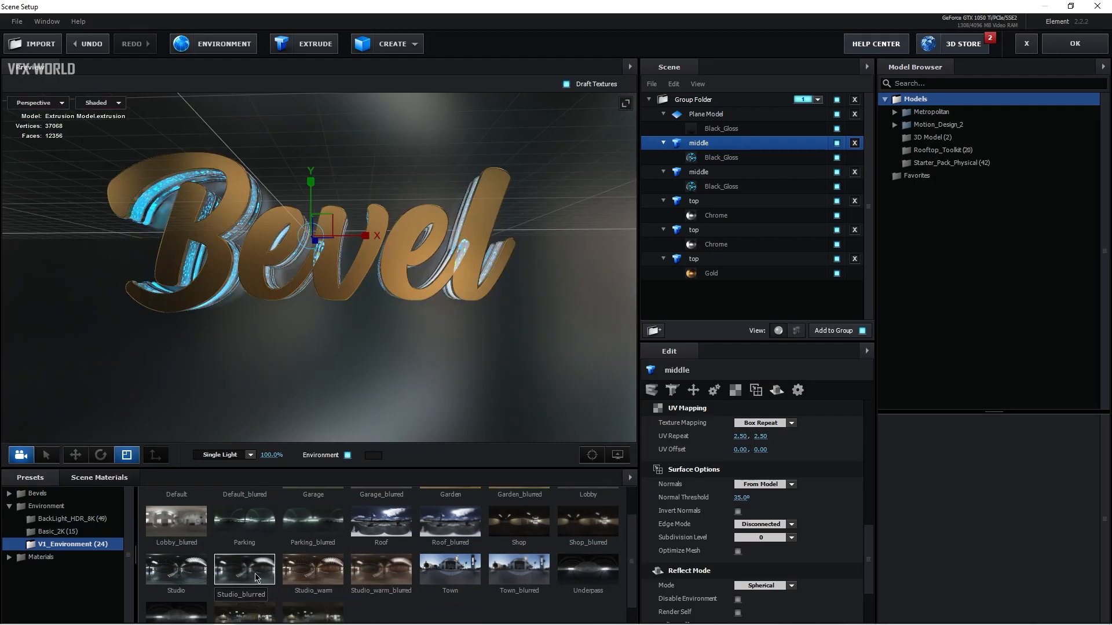
pyautogui.moveTo(374, 377); pyautogui.dragTo(412, 356)
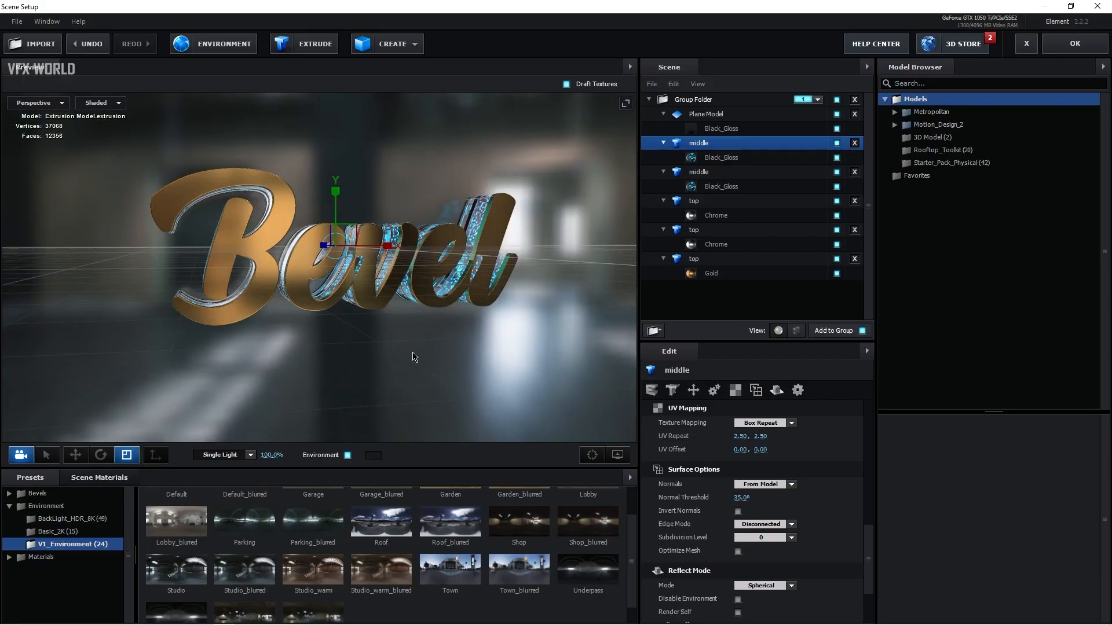
# - Choose another preview lighting preset and accept the scene setup to return to the main comp in After Effects
pyautogui.click(233, 455)
pyautogui.click(241, 321)
pyautogui.moveTo(378, 343); pyautogui.dragTo(342, 348)
pyautogui.click(1074, 43)
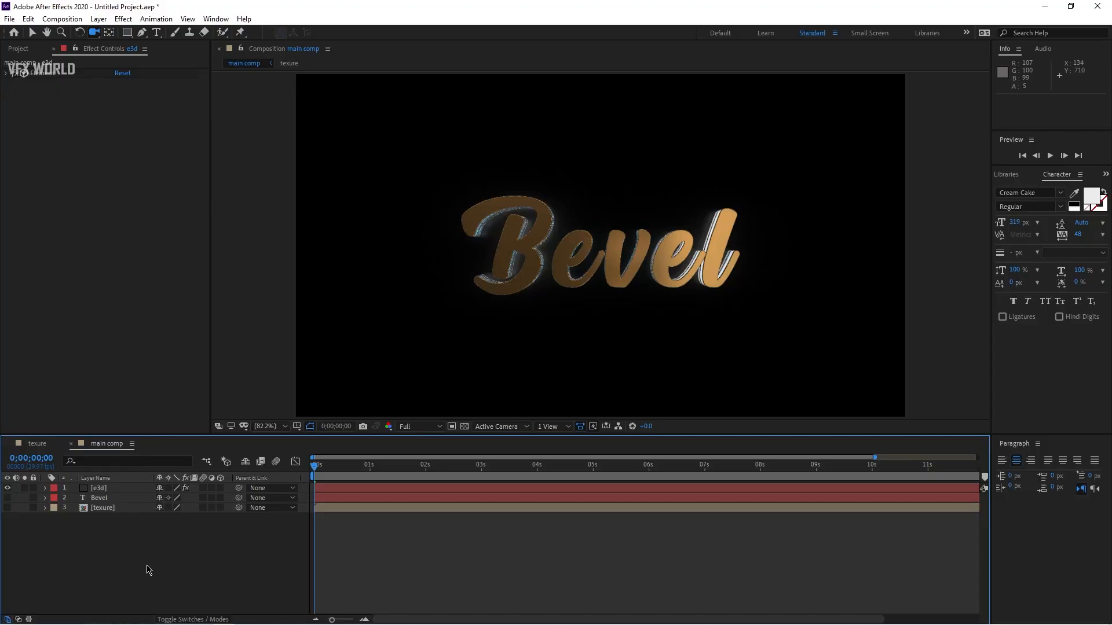
# - Add a 35mm two-node camera to the main comp and orbit it to a close, angled side view of the text
pyautogui.rightClick(148, 571)
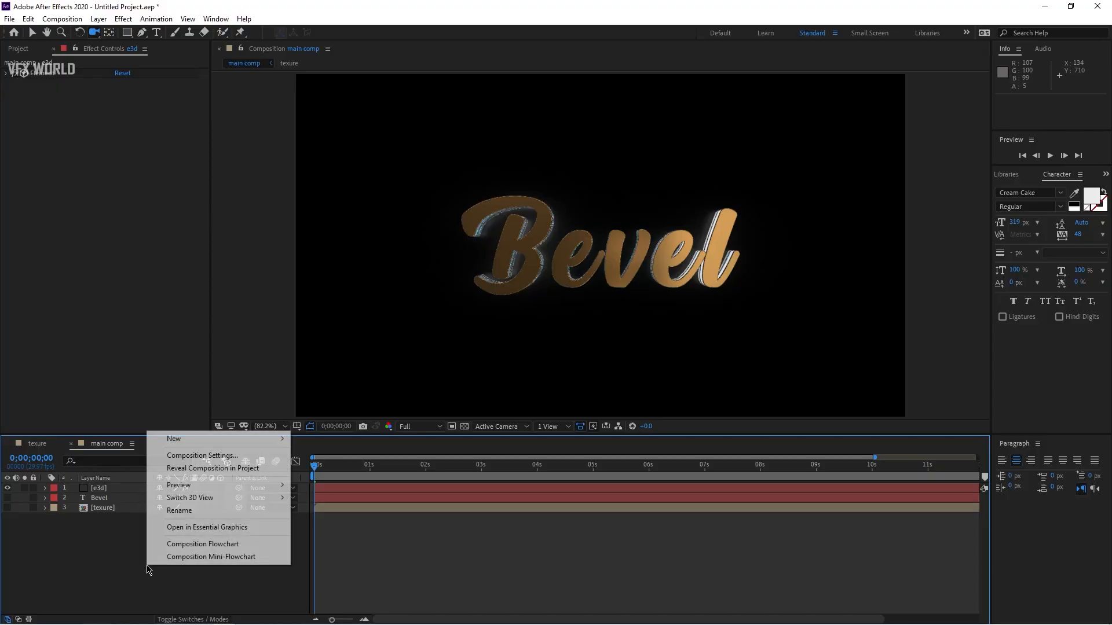
pyautogui.moveTo(241, 440)
pyautogui.click(316, 495)
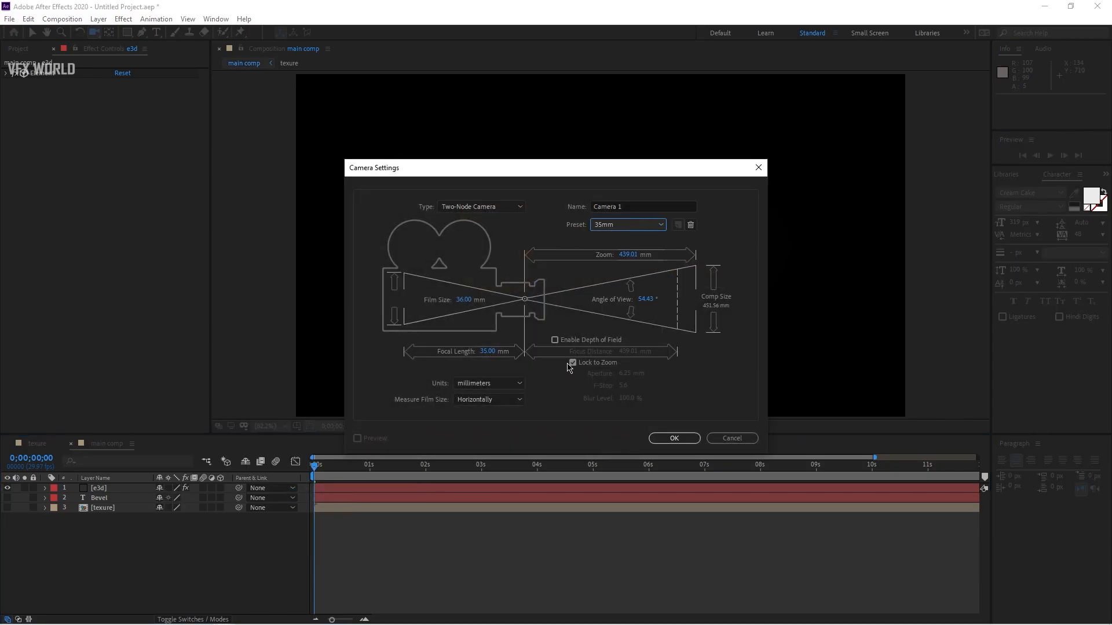
pyautogui.click(572, 364)
pyautogui.click(673, 439)
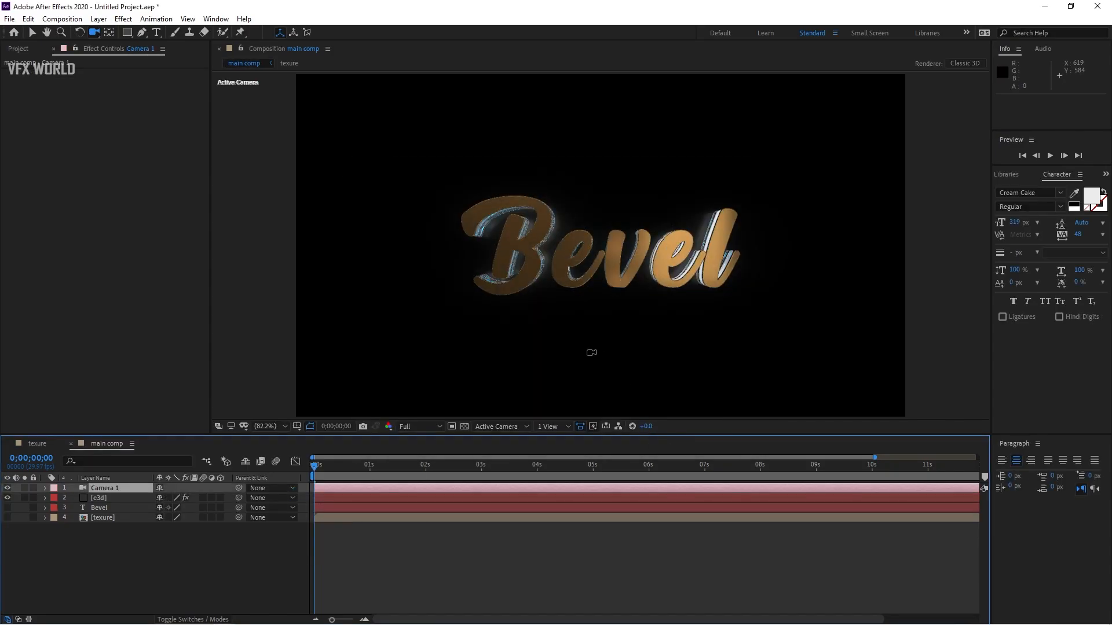
pyautogui.moveTo(567, 266); pyautogui.dragTo(633, 171)
pyautogui.moveTo(530, 306); pyautogui.dragTo(654, 290)
# - Set Group 1's X Rotation to -28° on the e3d layer and nudge the camera to reframe the tilted text
pyautogui.click(110, 498)
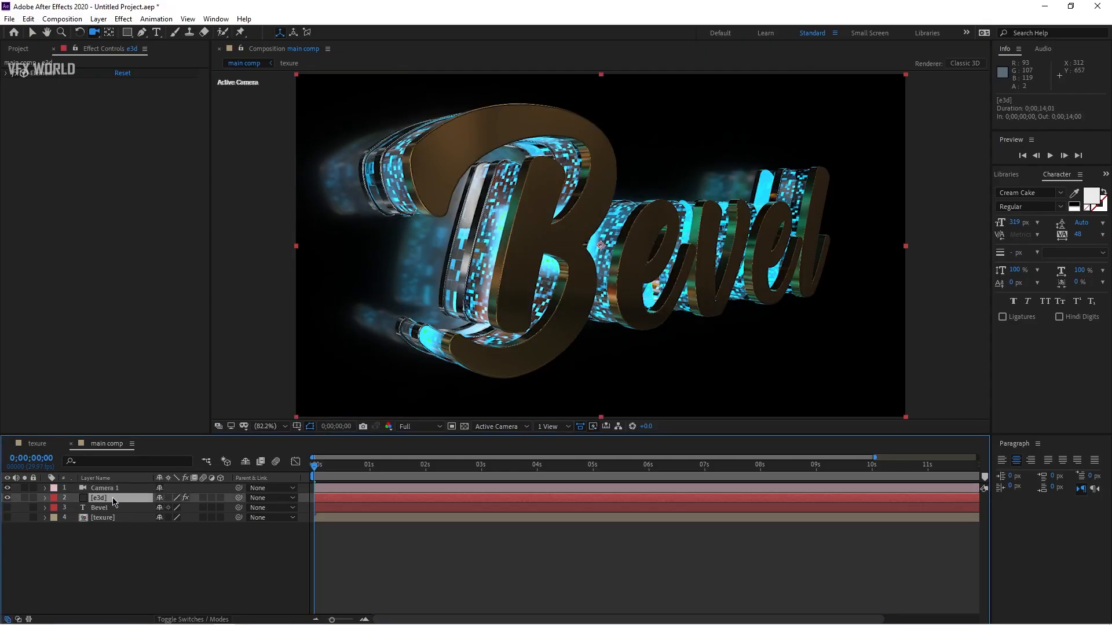
pyautogui.click(6, 73)
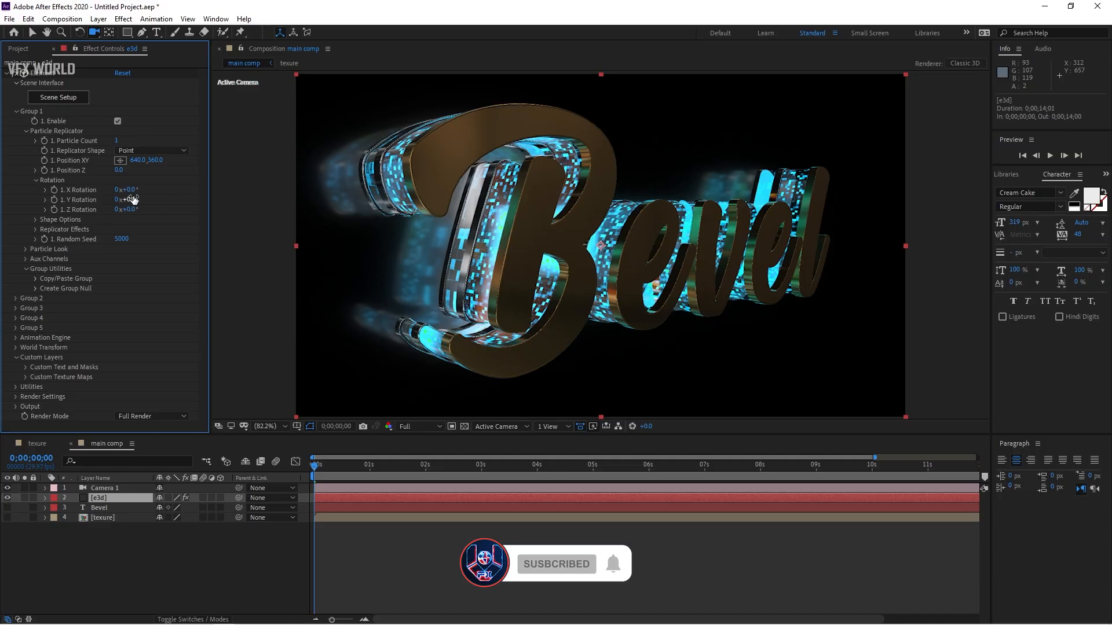
pyautogui.moveTo(134, 190); pyautogui.dragTo(116, 190)
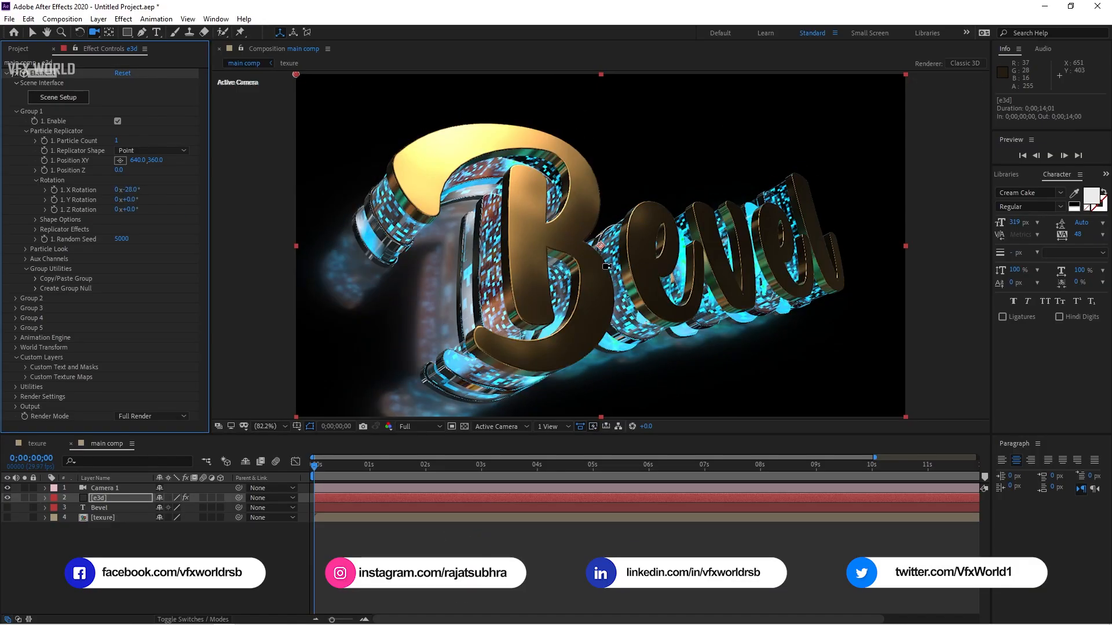
pyautogui.moveTo(600, 257); pyautogui.dragTo(600, 247)
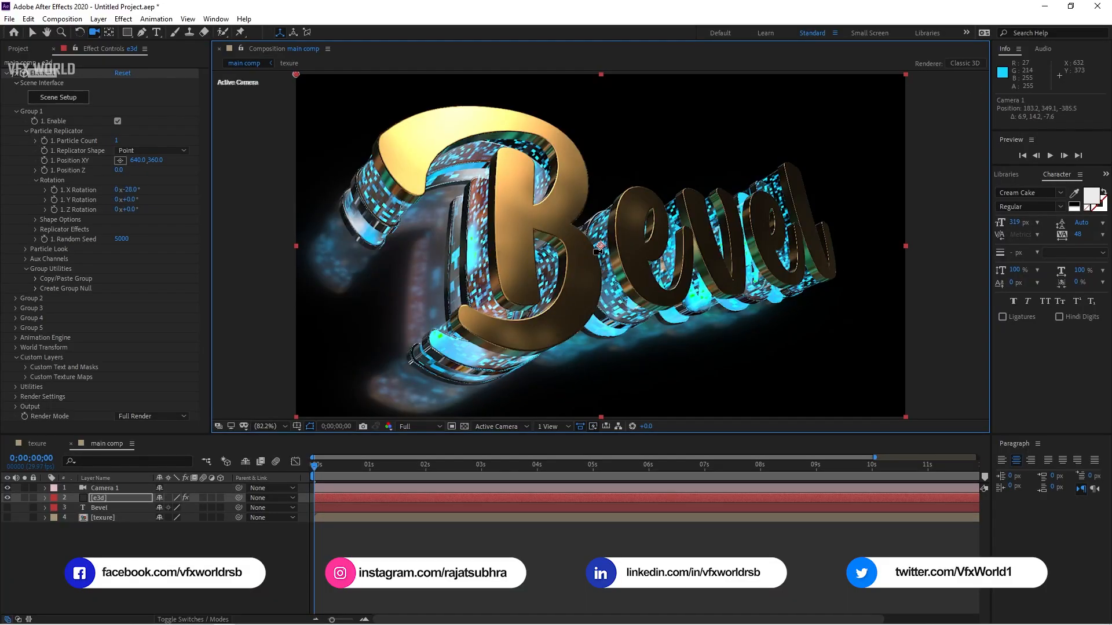
# - End the work area at 0;00;12;01 and keyframe the environment's Y rotation from 0 at the start to 1 revolution there, scrubbing to check
pyautogui.click(15, 397)
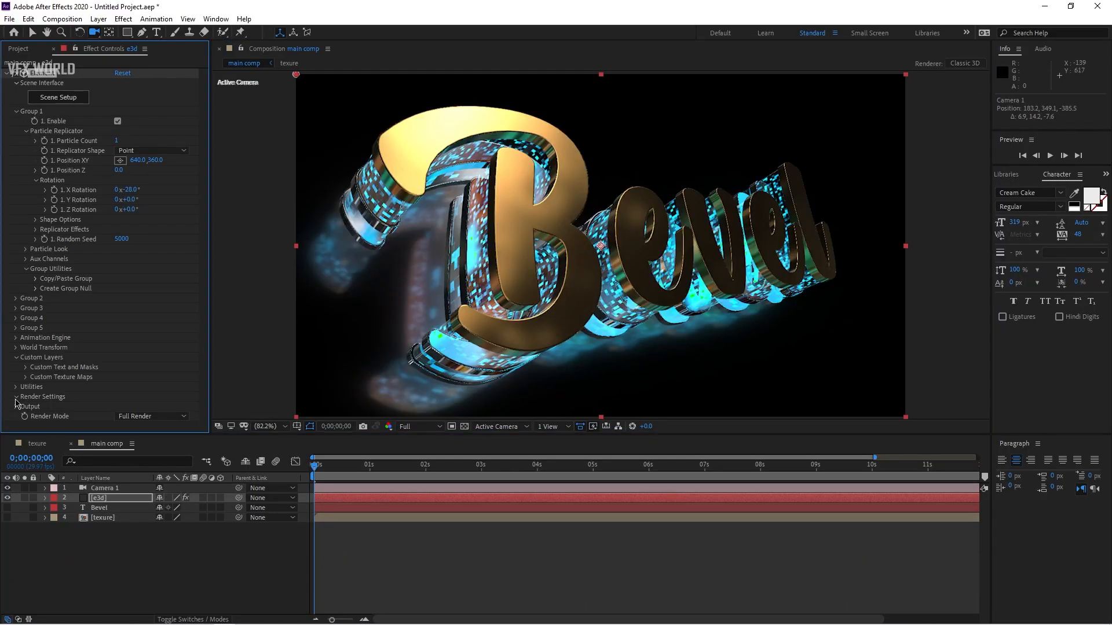
pyautogui.scroll(-5, 49, 323)
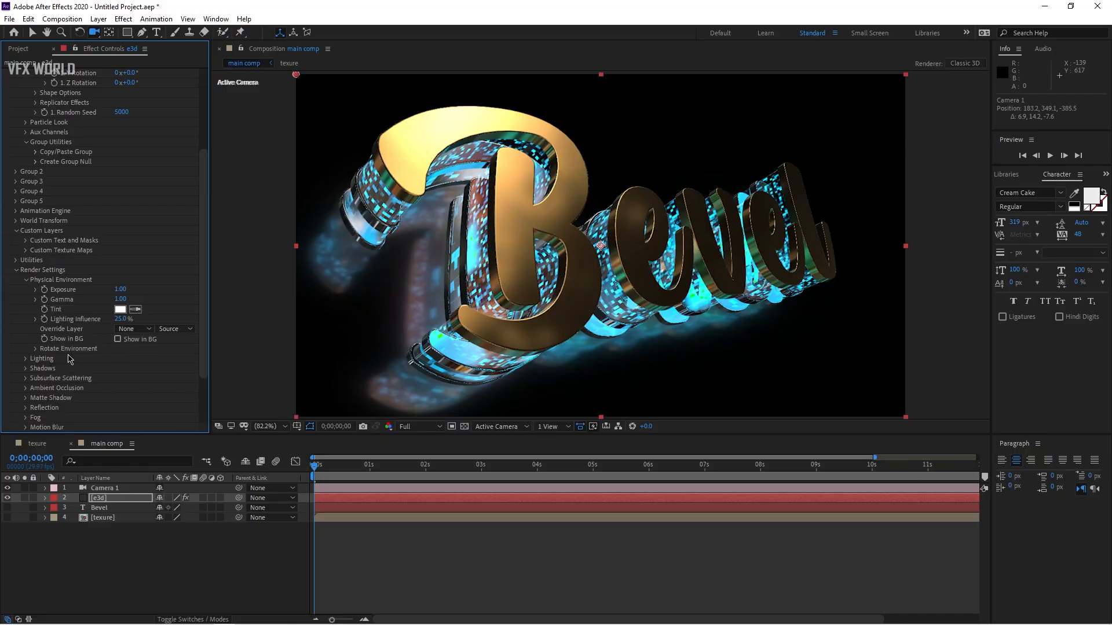
pyautogui.click(35, 350)
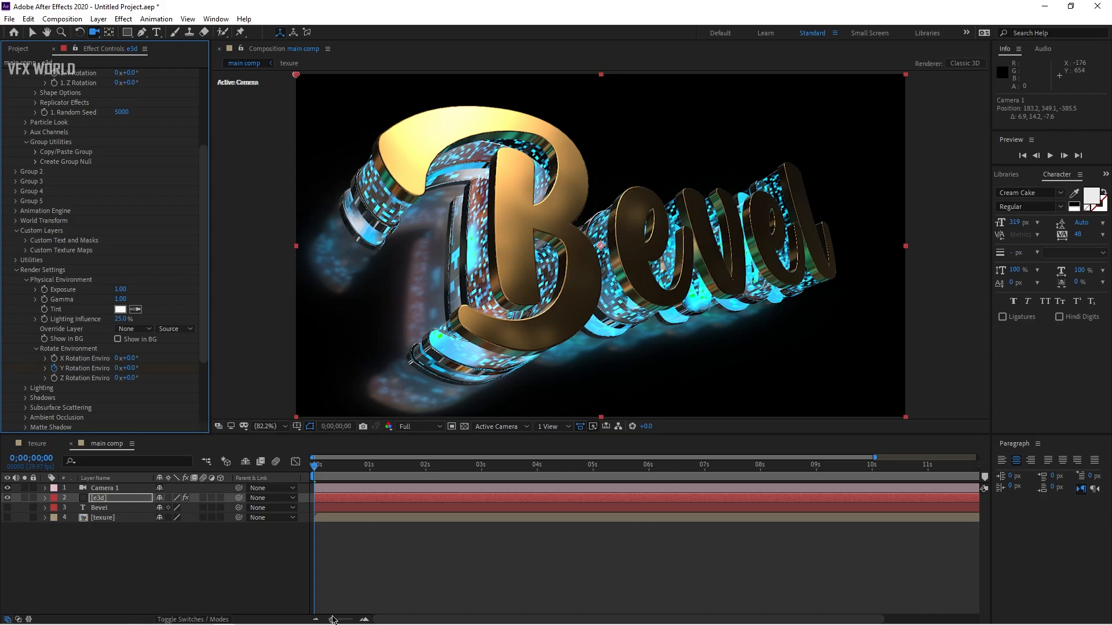
pyautogui.moveTo(333, 619); pyautogui.dragTo(319, 622)
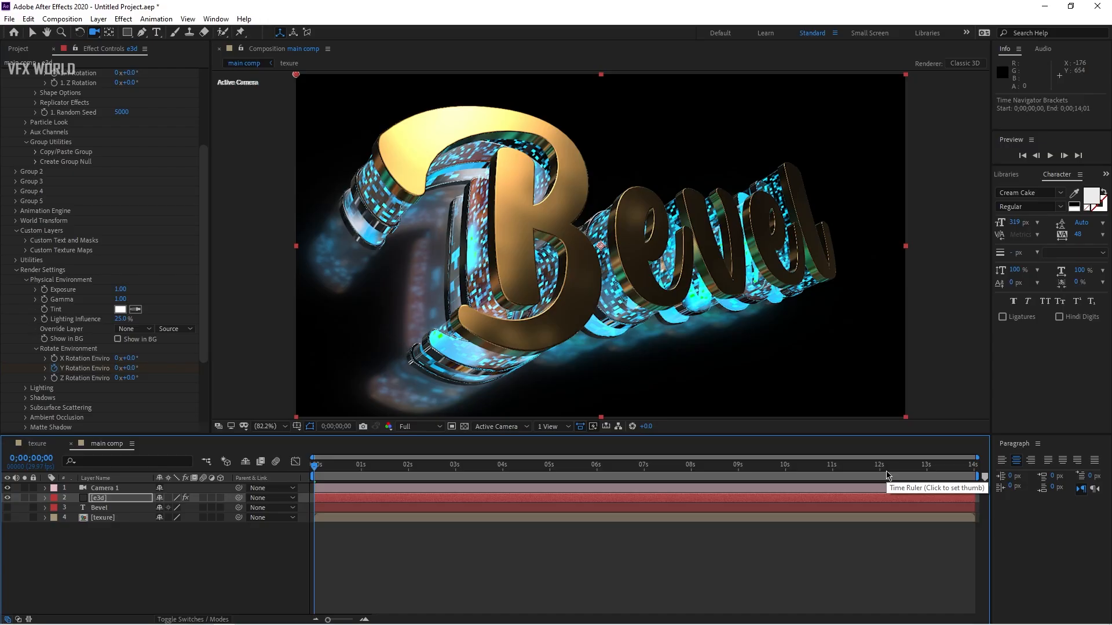
pyautogui.moveTo(977, 476); pyautogui.dragTo(881, 474)
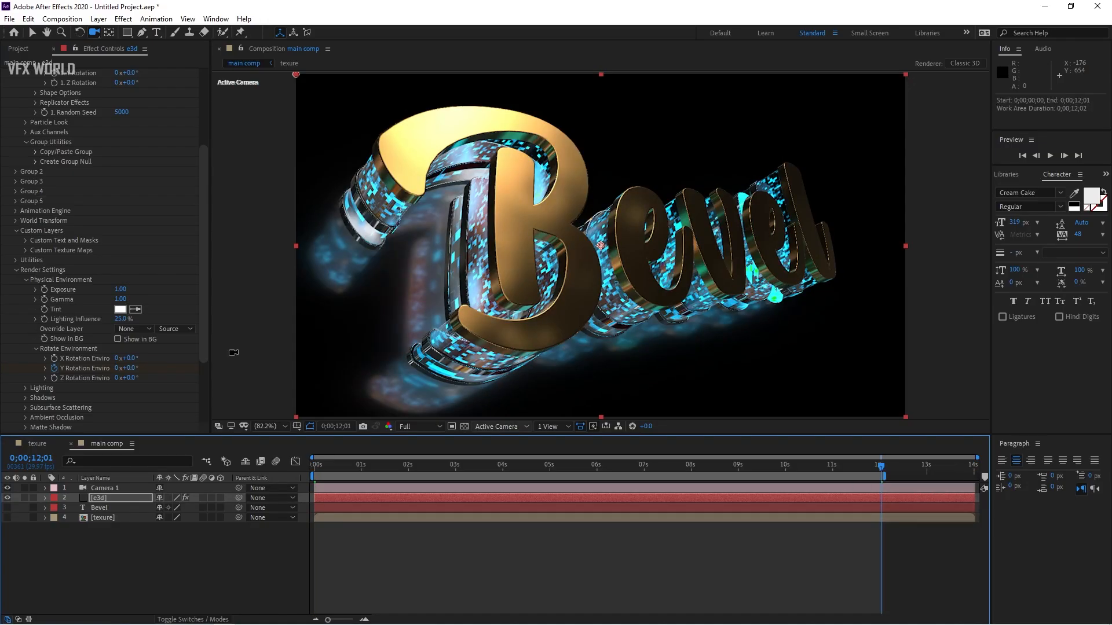
pyautogui.click(118, 368)
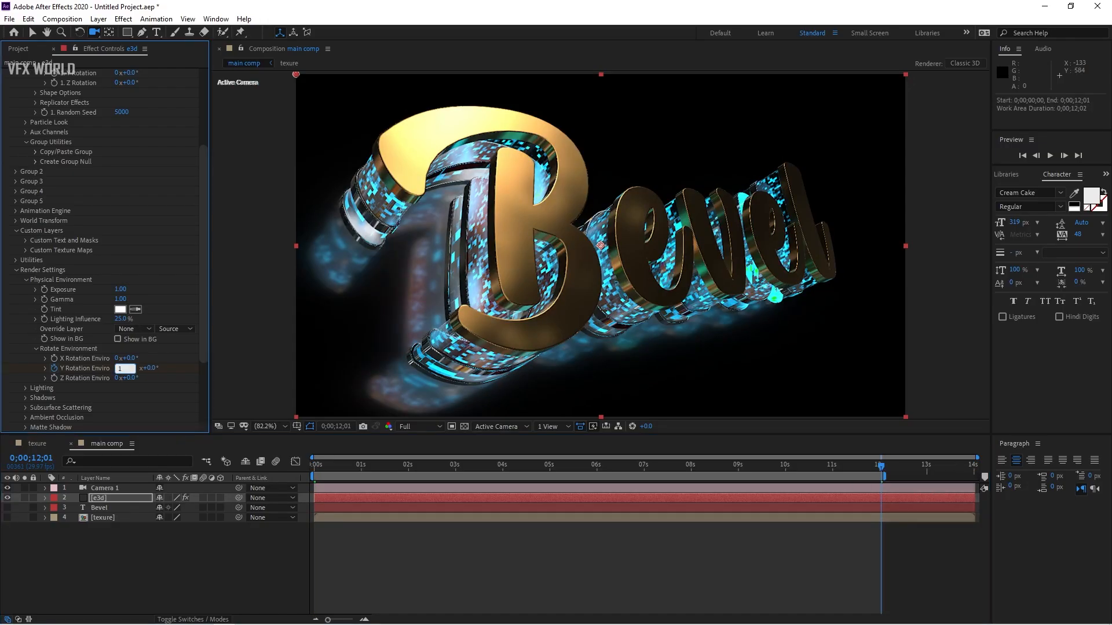
pyautogui.moveTo(323, 472); pyautogui.dragTo(509, 472)
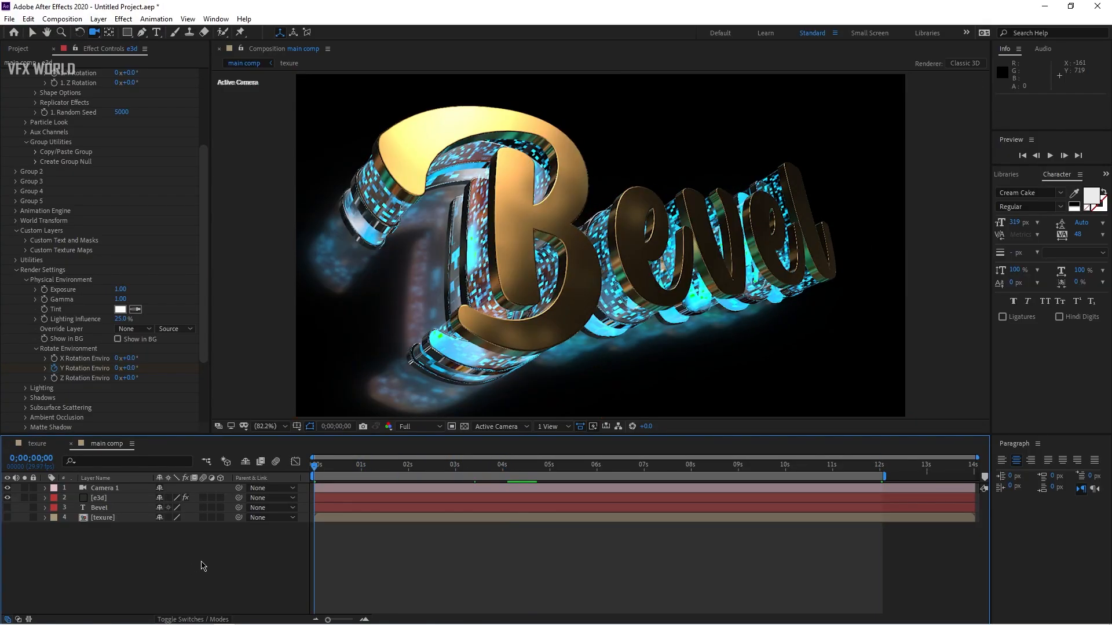
# - Collapse the Physical Environment settings and move Camera 1 into a close-up of the B's lower curl, at about 295, 421, -90
pyautogui.click(113, 499)
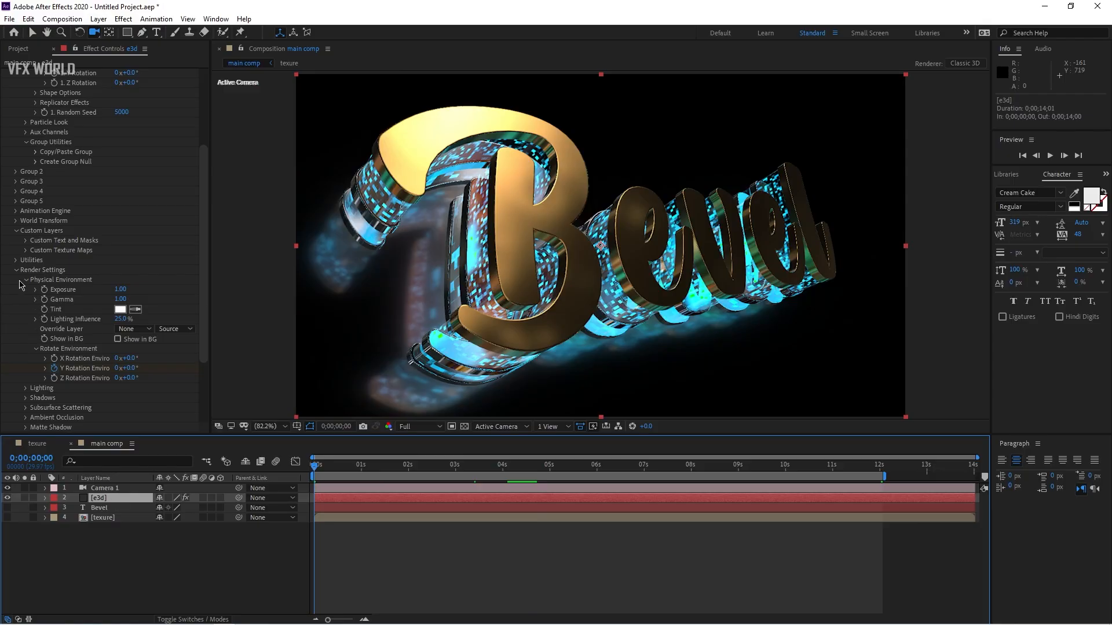
pyautogui.click(26, 280)
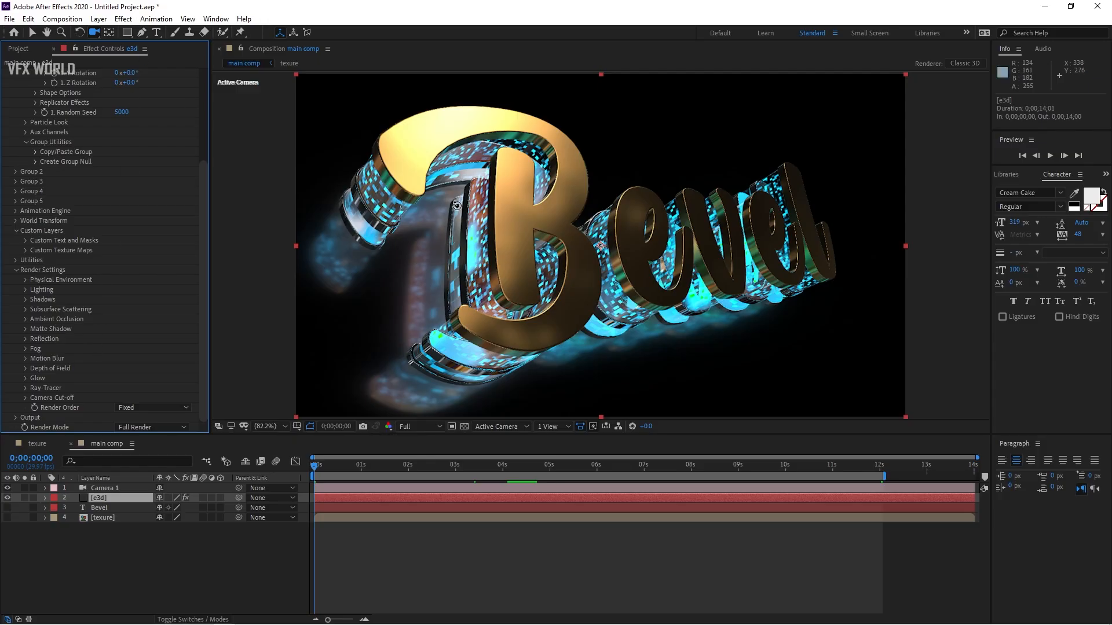
pyautogui.moveTo(456, 206); pyautogui.dragTo(548, 301)
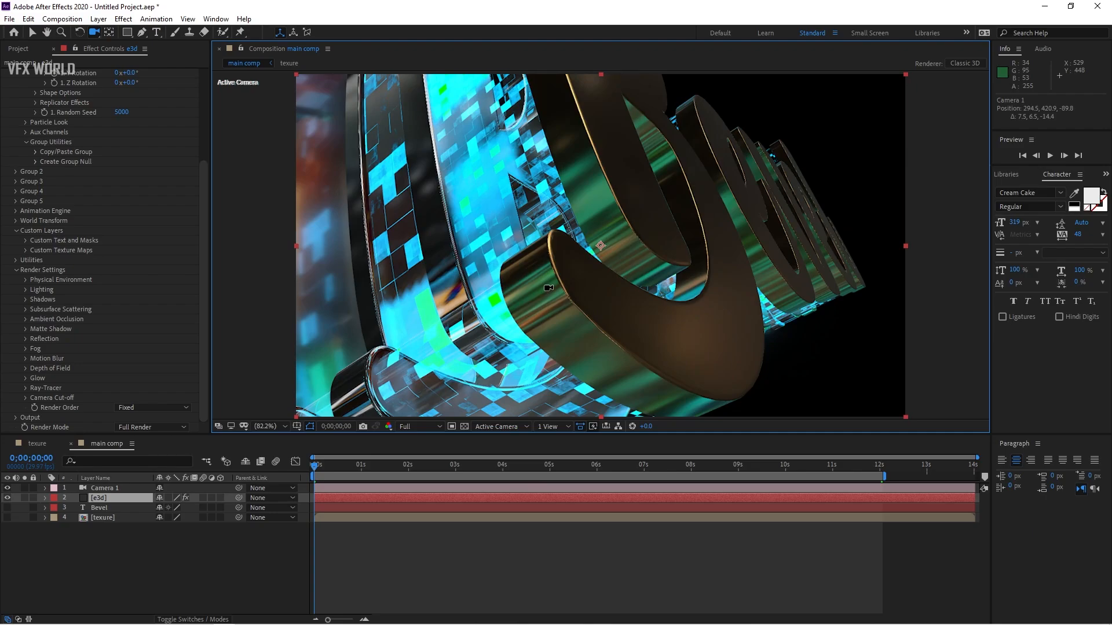
# - Split Camera 1 at 0;00;02;19 and frame Camera 2 on a close-up of the final e and l, at about 706, 317, -125
pyautogui.click(106, 488)
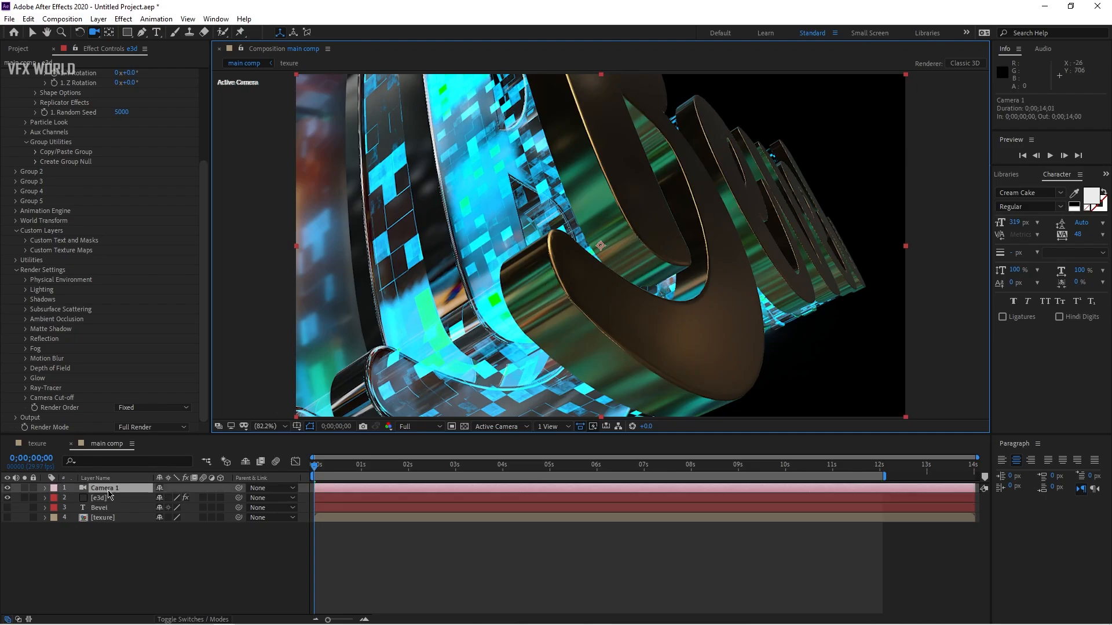
pyautogui.moveTo(325, 468); pyautogui.dragTo(439, 476)
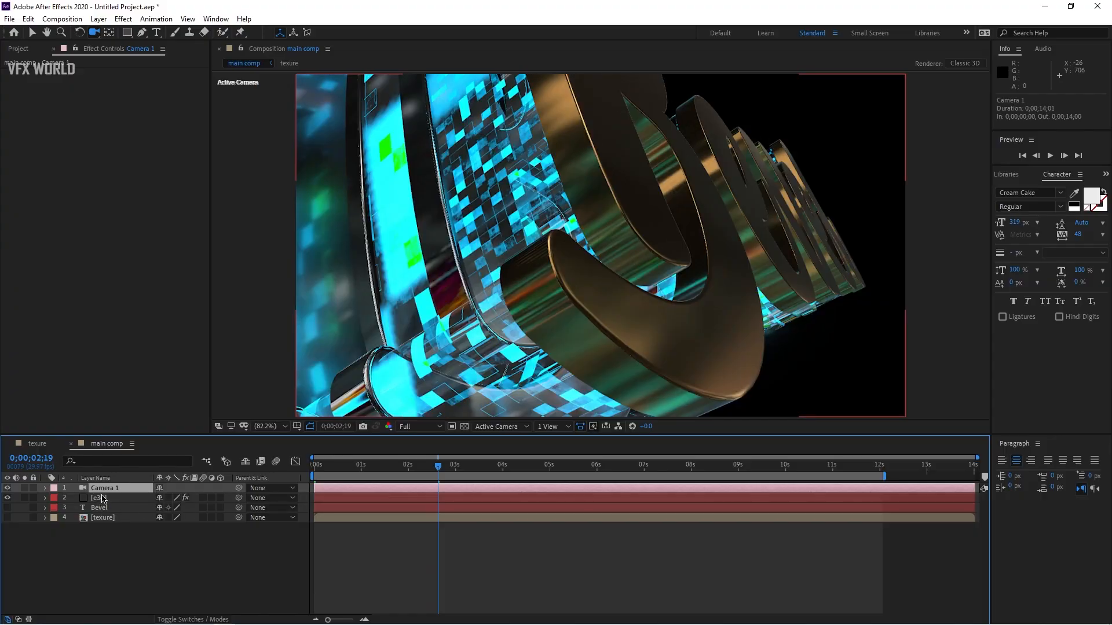
pyautogui.hotkey('ctrl', 'shift', 'd')
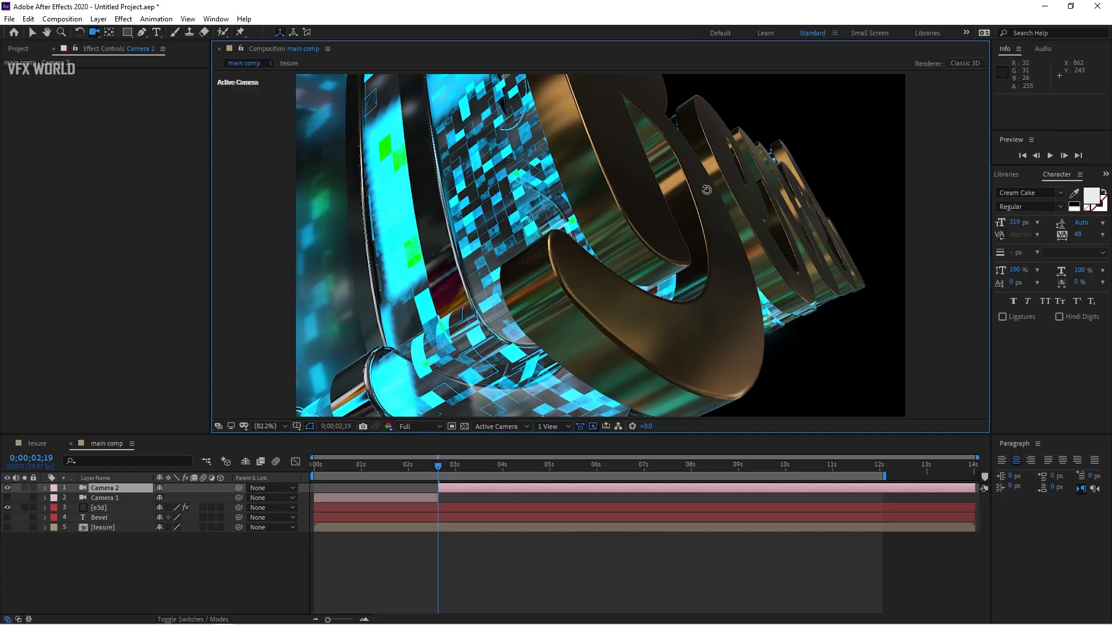
pyautogui.moveTo(706, 191); pyautogui.dragTo(627, 224)
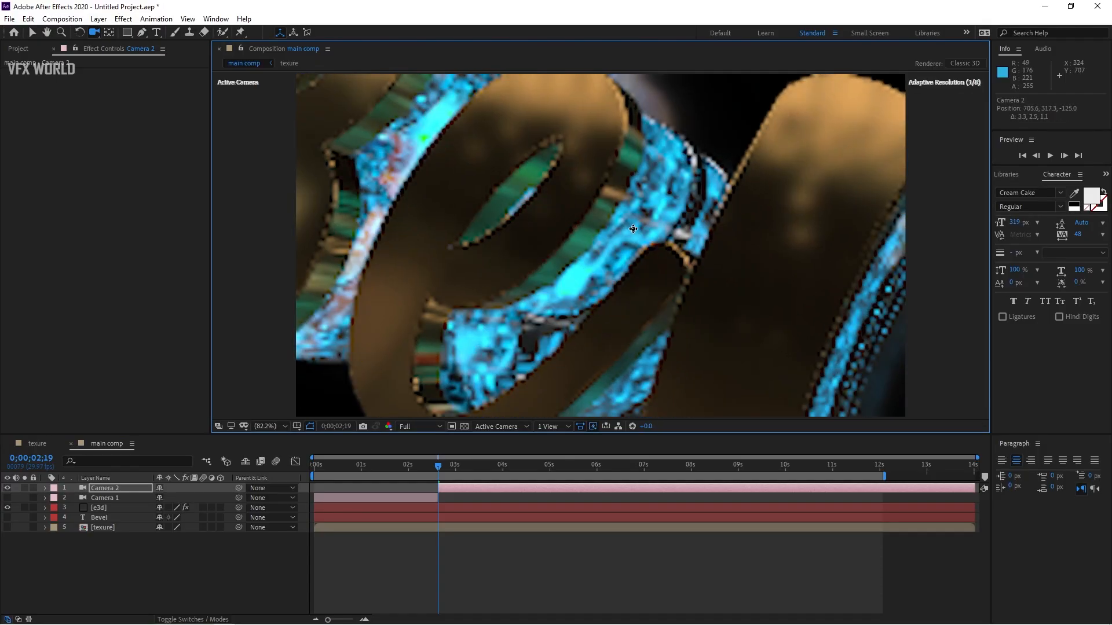
# - Split Camera 2 at 0;00;05;23 and frame Camera 3 on a close-up between the B and the first e, at about 482, 243, -112
pyautogui.moveTo(463, 470); pyautogui.dragTo(587, 474)
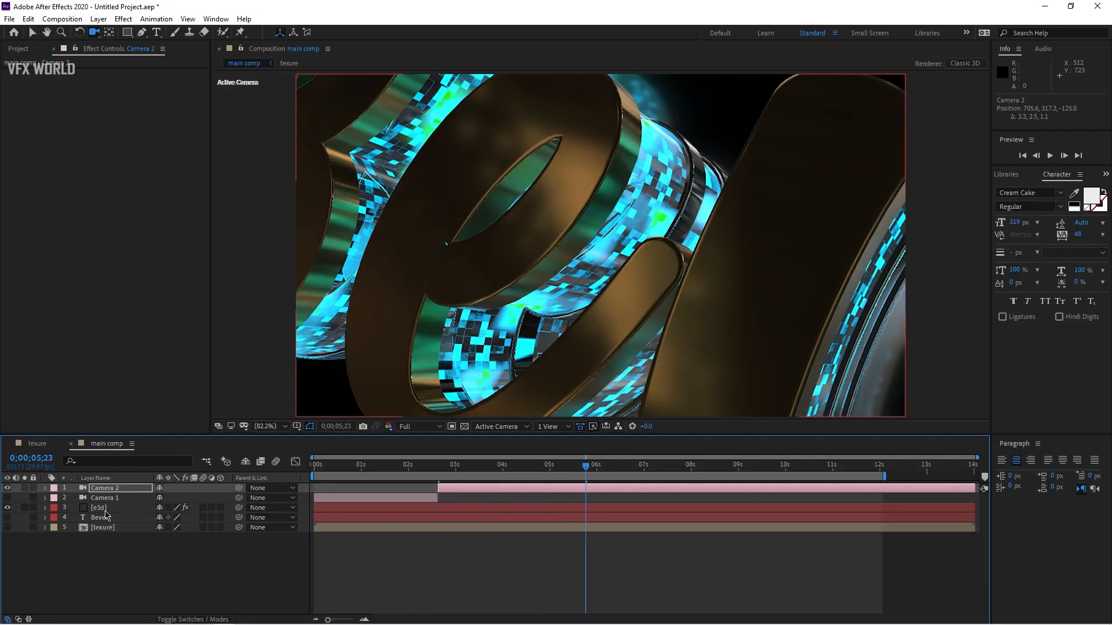
pyautogui.hotkey('ctrl', 'shift', 'd')
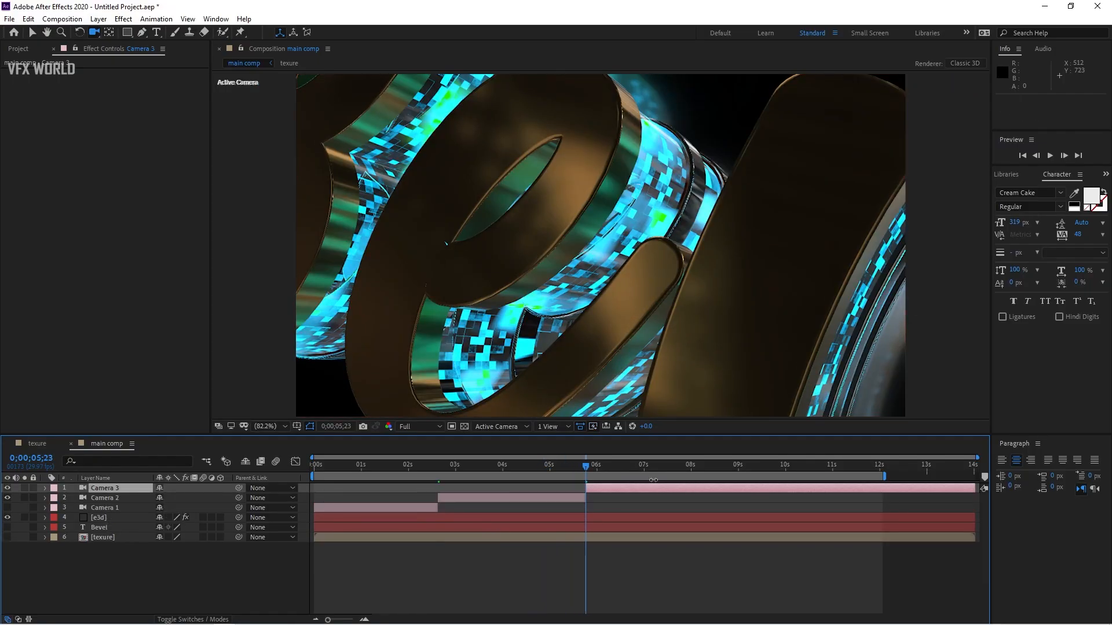
pyautogui.moveTo(588, 472); pyautogui.dragTo(601, 475)
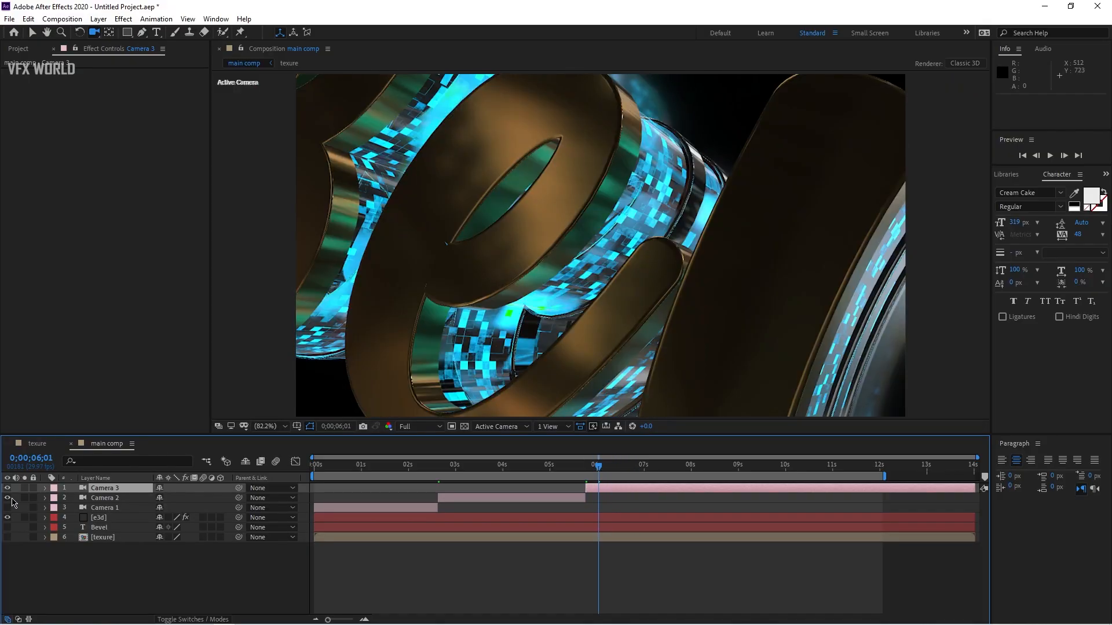
pyautogui.moveTo(607, 223); pyautogui.dragTo(673, 186)
pyautogui.moveTo(645, 229); pyautogui.dragTo(619, 214)
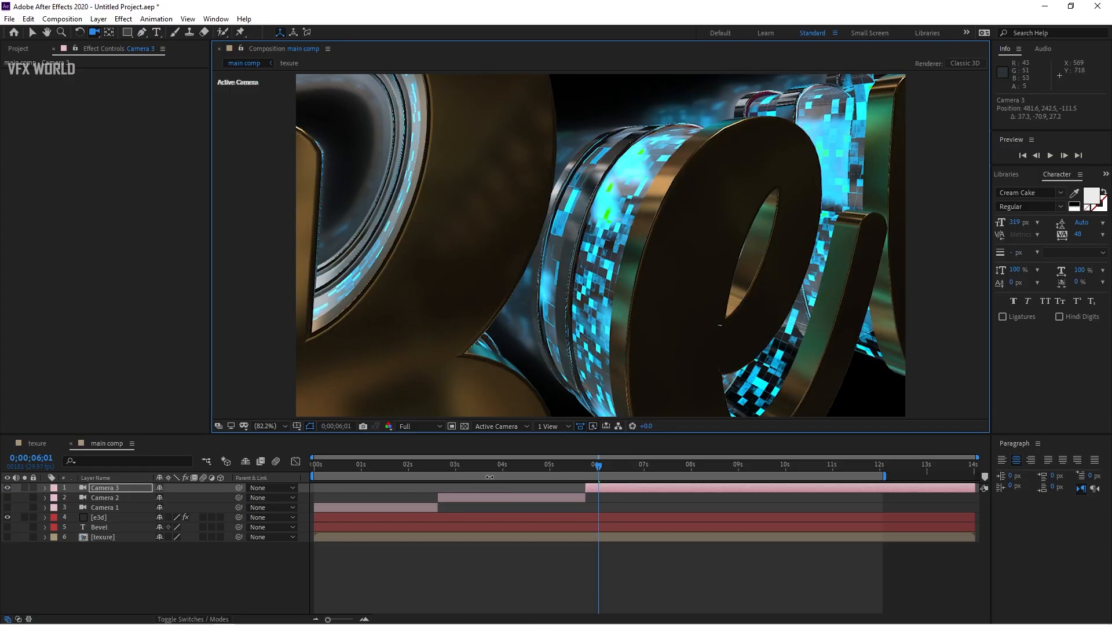
# - Show only Camera 1 and set Point of Interest and Position keyframes for it at 0;00;00;00
pyautogui.moveTo(387, 467); pyautogui.dragTo(313, 467)
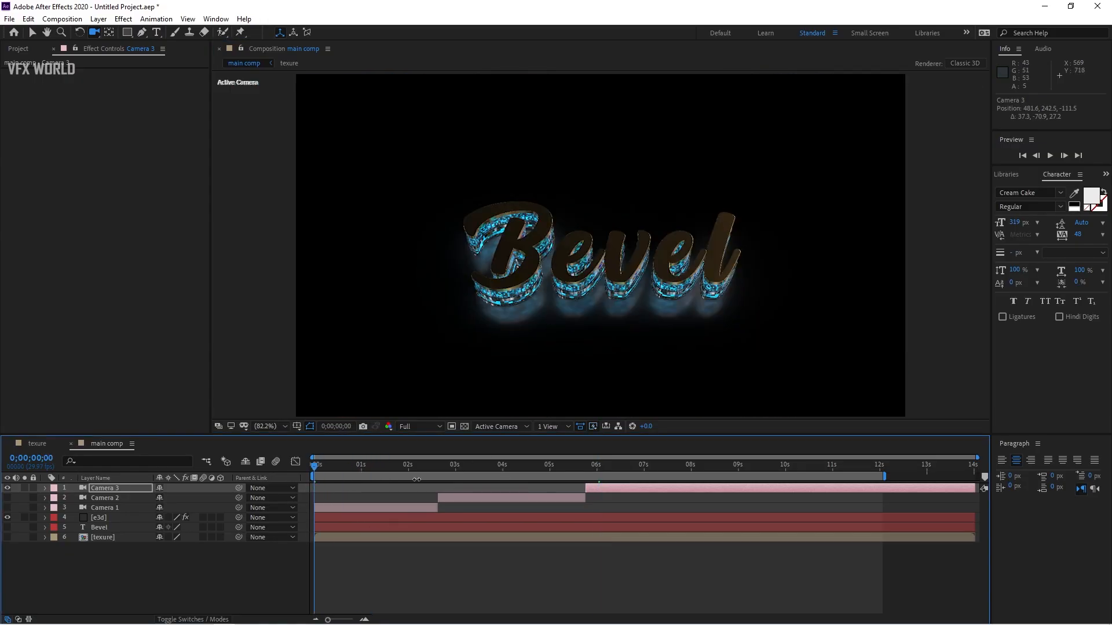
pyautogui.moveTo(7, 515); pyautogui.dragTo(7, 508)
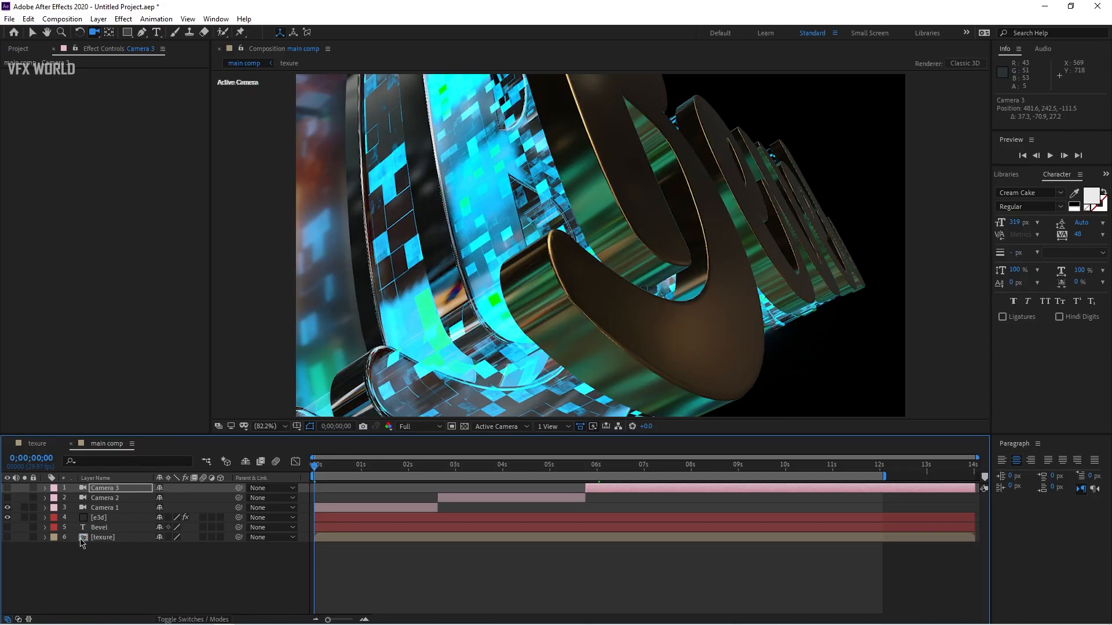
pyautogui.click(107, 508)
pyautogui.press('p')
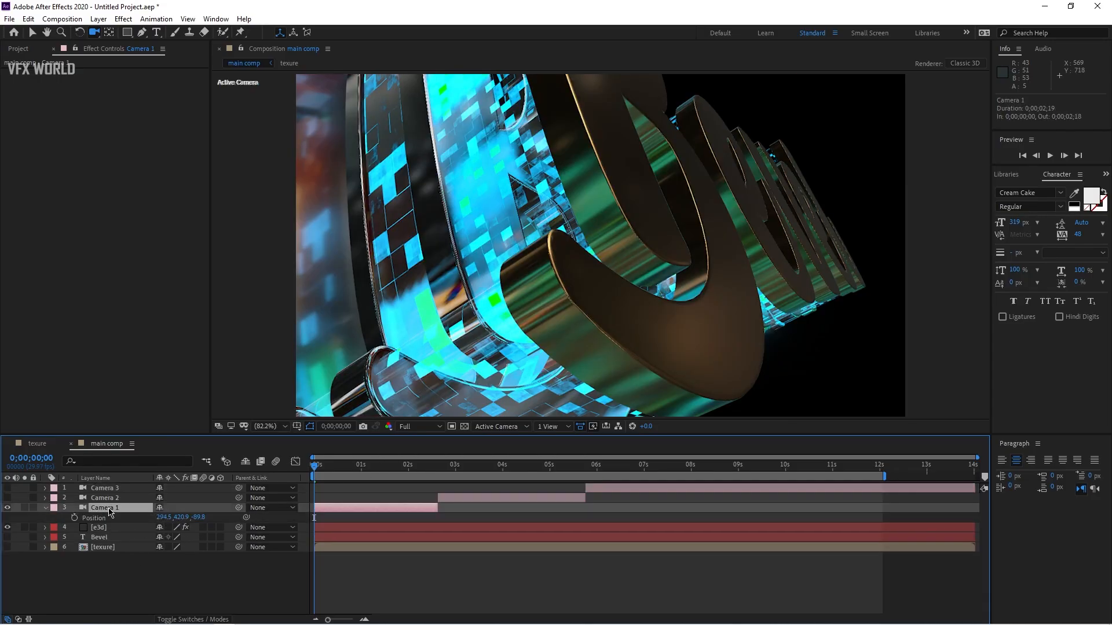
pyautogui.hotkey('shift', 'a')
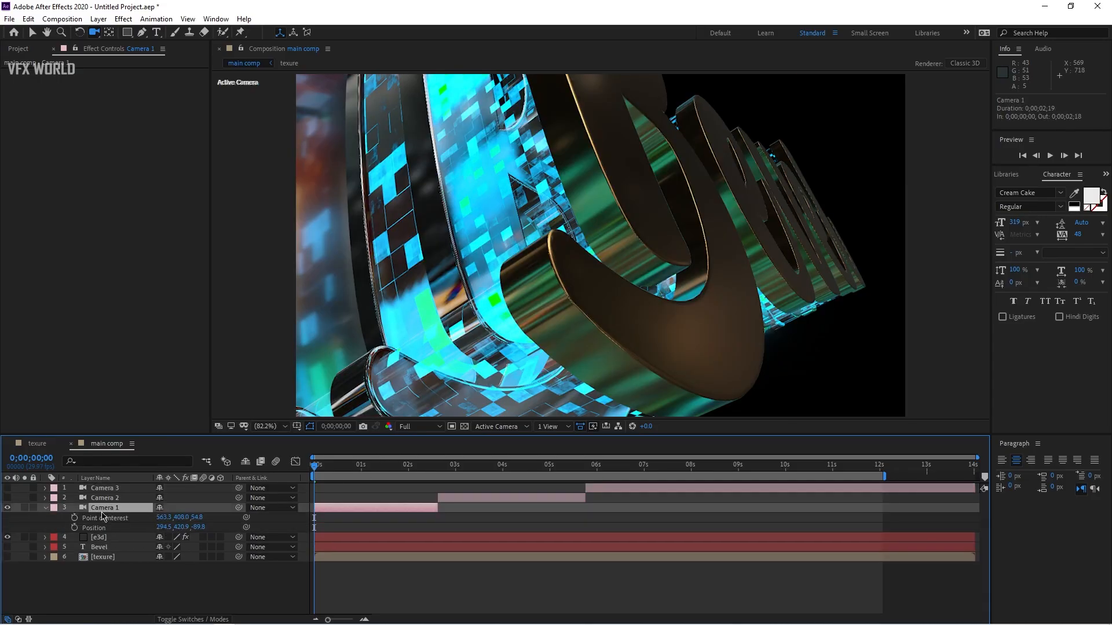
pyautogui.click(74, 528)
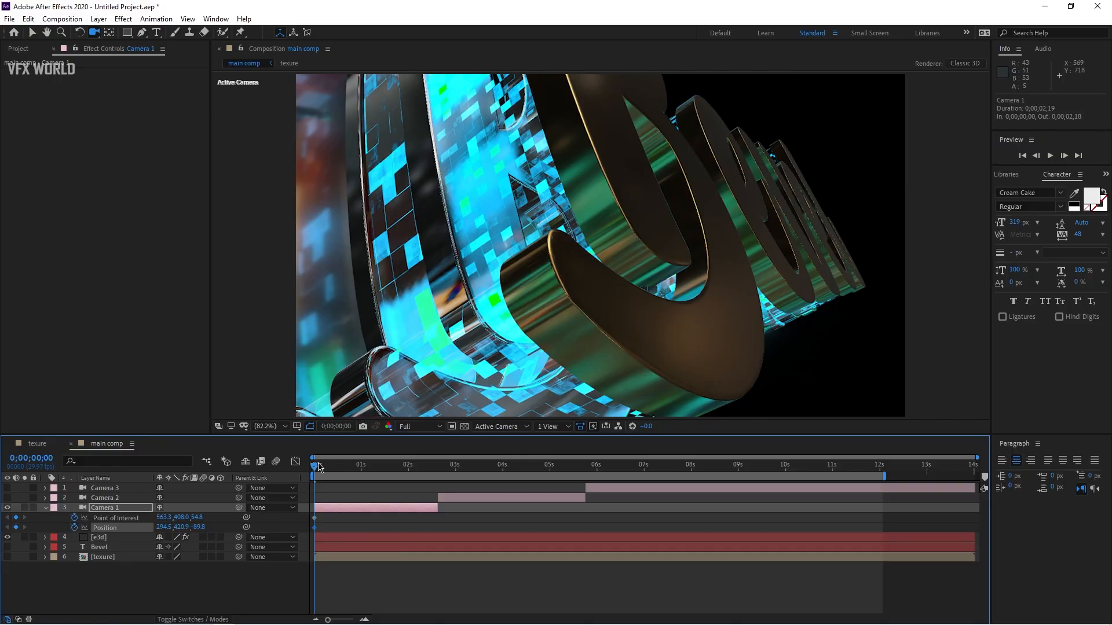
# - Move Camera 1 at 0;00;02;18 to a low close-up of the layered letter sides, keyframing its position at about 506, 499, -161
pyautogui.moveTo(319, 468); pyautogui.dragTo(437, 466)
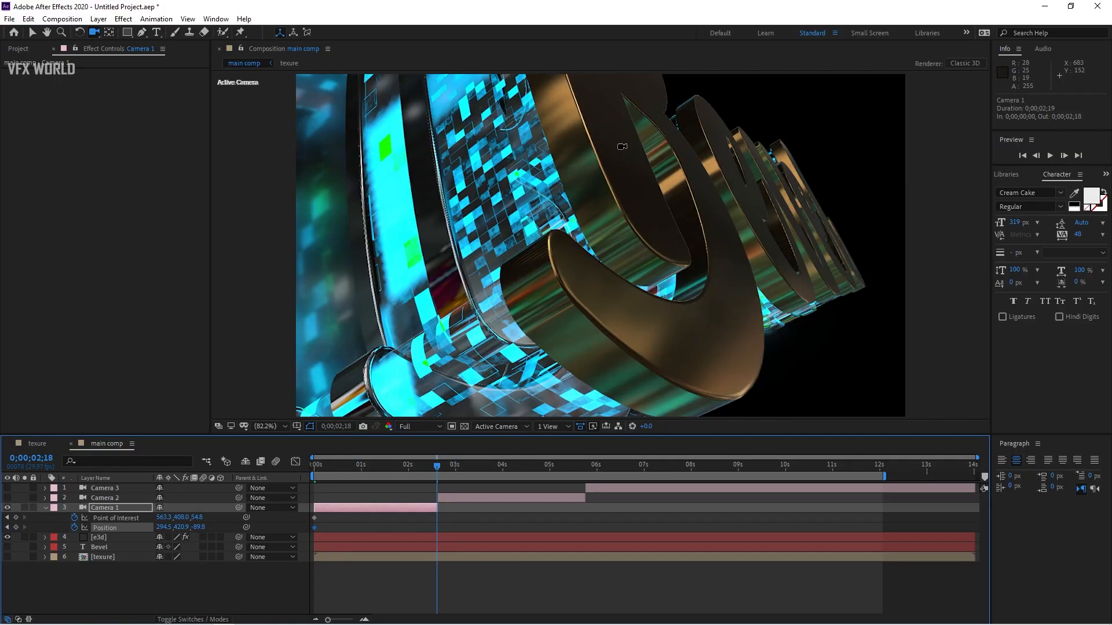
pyautogui.click(621, 147)
pyautogui.moveTo(671, 267)
pyautogui.mouseDown()
pyautogui.moveTo(610, 264)
pyautogui.moveTo(652, 309)
pyautogui.moveTo(662, 306)
pyautogui.moveTo(637, 280)
pyautogui.moveTo(652, 259)
pyautogui.mouseUp()
pyautogui.moveTo(436, 467)
pyautogui.mouseDown()
pyautogui.moveTo(310, 490)
pyautogui.moveTo(359, 474)
pyautogui.moveTo(429, 476)
pyautogui.mouseUp()
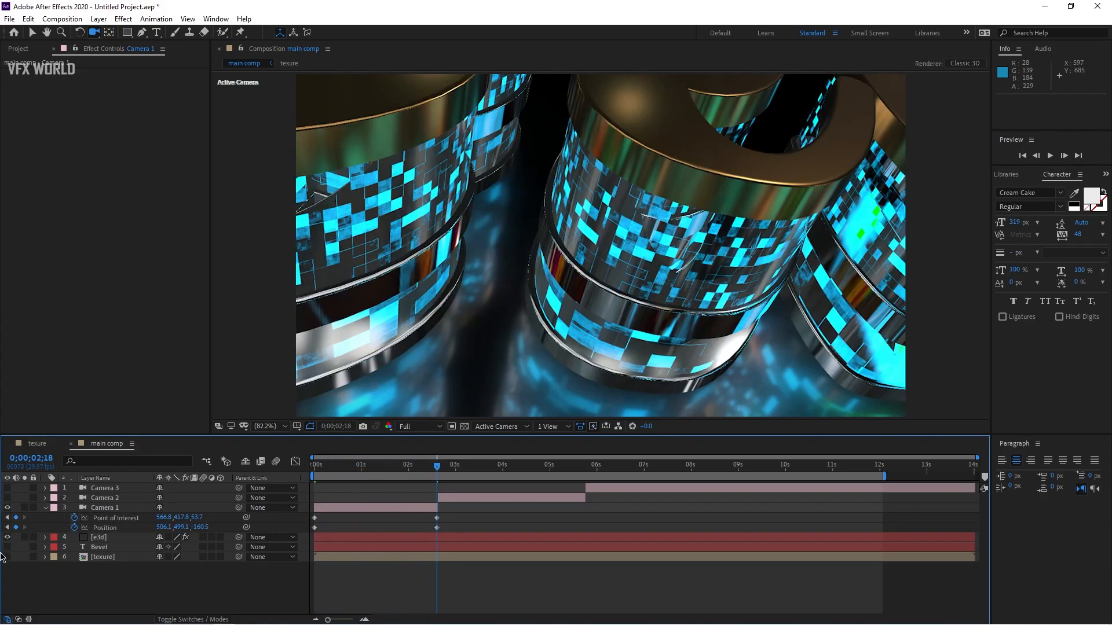
# - Show Camera 2 in place of Camera 1 and set Point of Interest and Position keyframes for it at 0;00;02;19
pyautogui.click(45, 509)
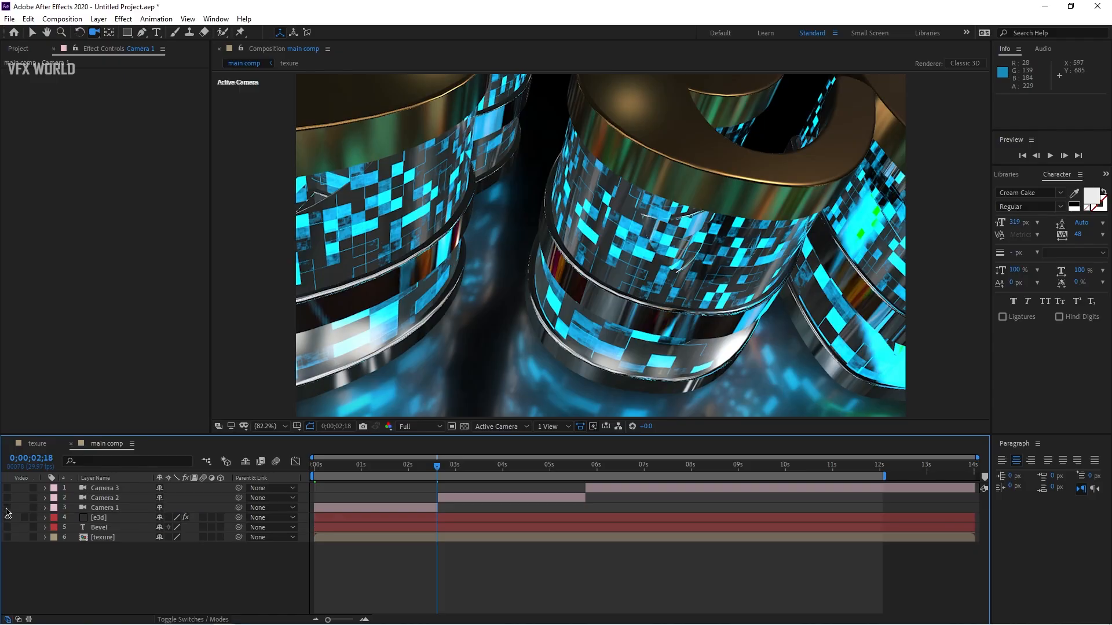
pyautogui.click(7, 517)
pyautogui.click(99, 501)
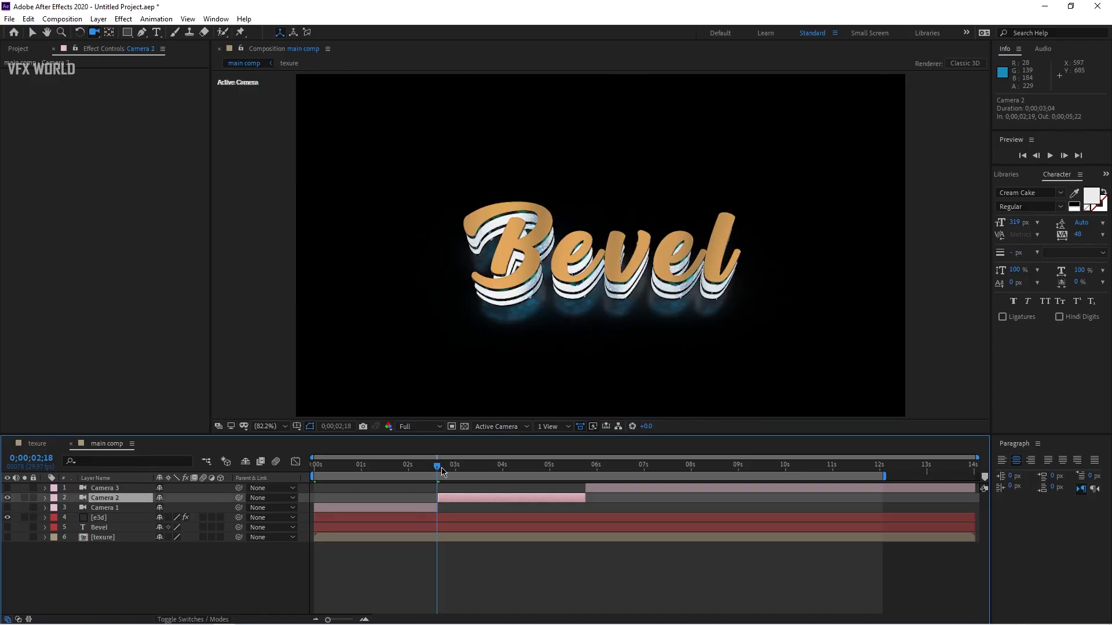
pyautogui.press('pagedown')
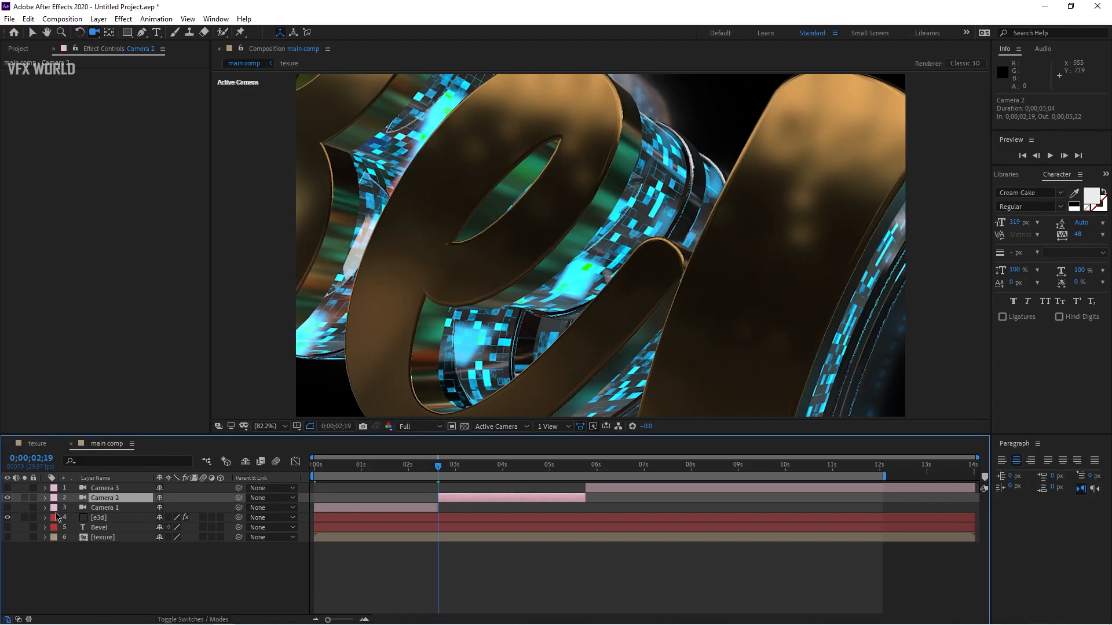
pyautogui.press('p')
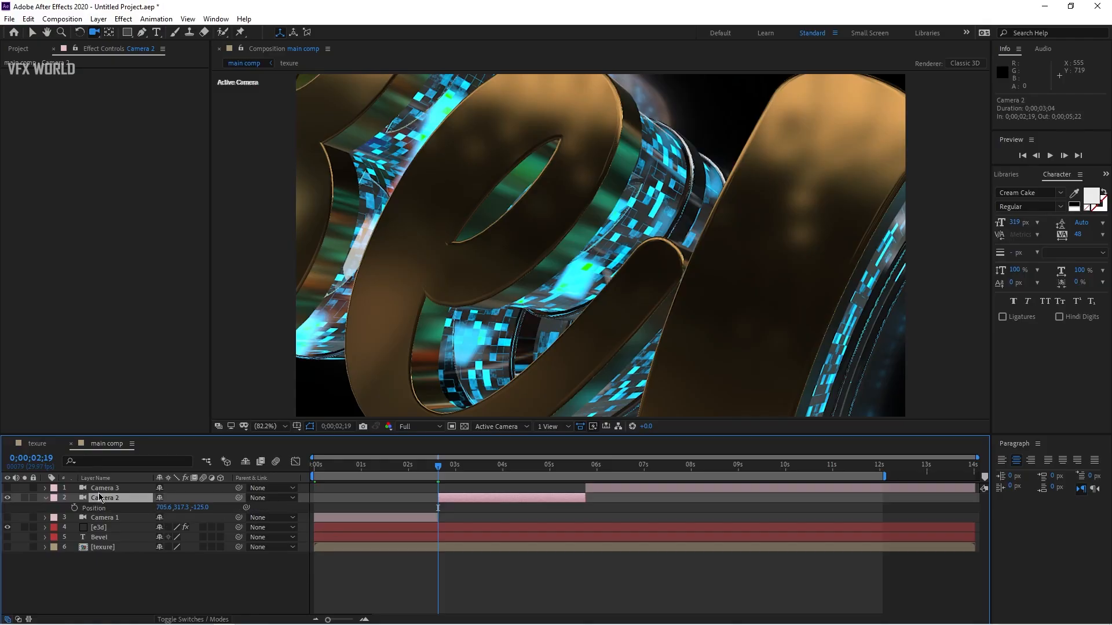
pyautogui.hotkey('shift', 'a')
pyautogui.click(74, 518)
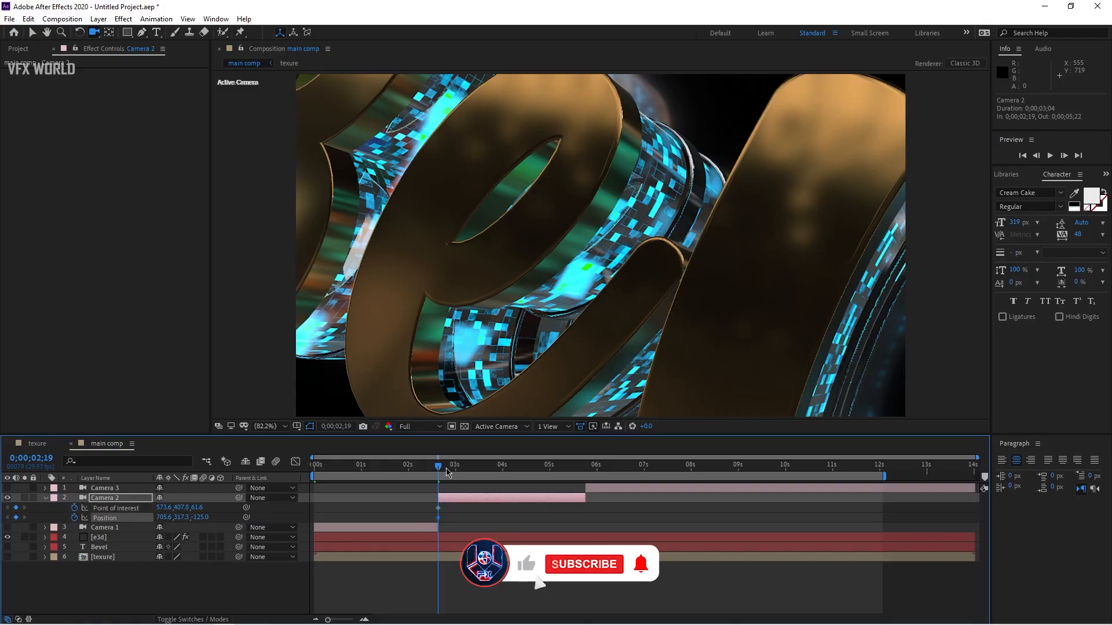
# - Move Camera 2 at 0;00;05;22 to about 503, 222, -18 for a close-up along the letters, and preview the shots from the start
pyautogui.moveTo(438, 465); pyautogui.dragTo(579, 476)
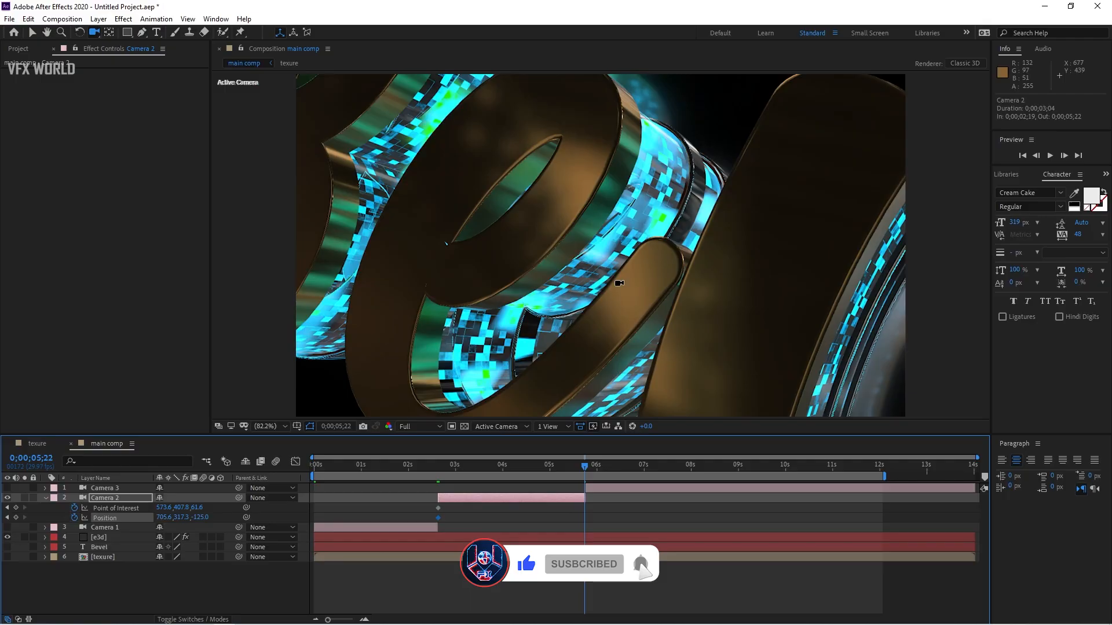
pyautogui.moveTo(619, 283); pyautogui.dragTo(749, 233)
pyautogui.moveTo(581, 474); pyautogui.dragTo(490, 474)
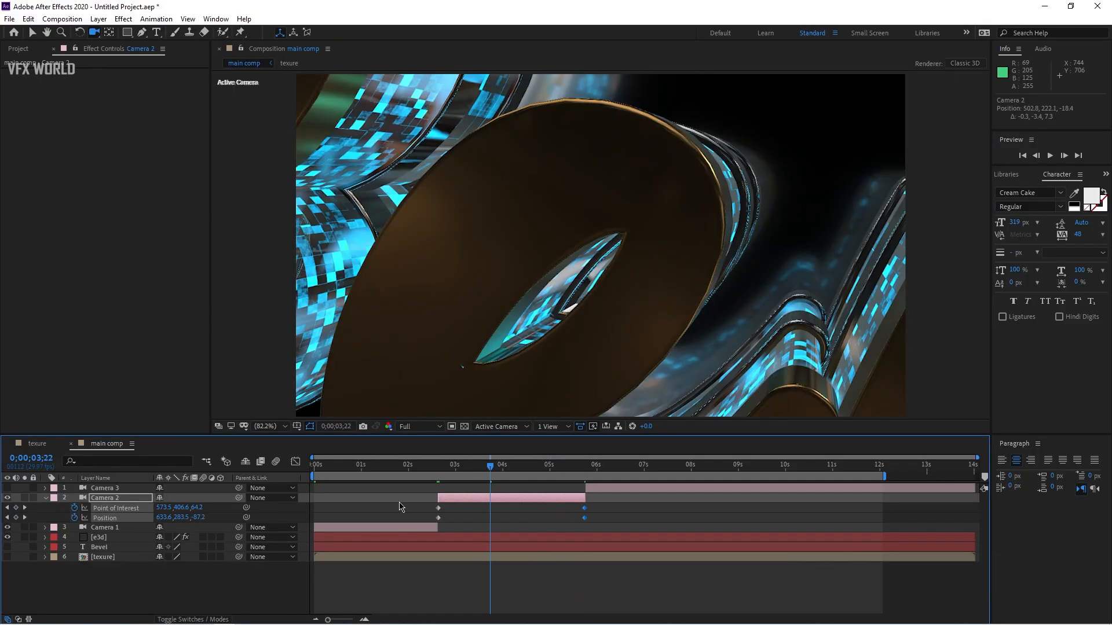
pyautogui.moveTo(393, 469); pyautogui.dragTo(290, 482)
pyautogui.press('space')
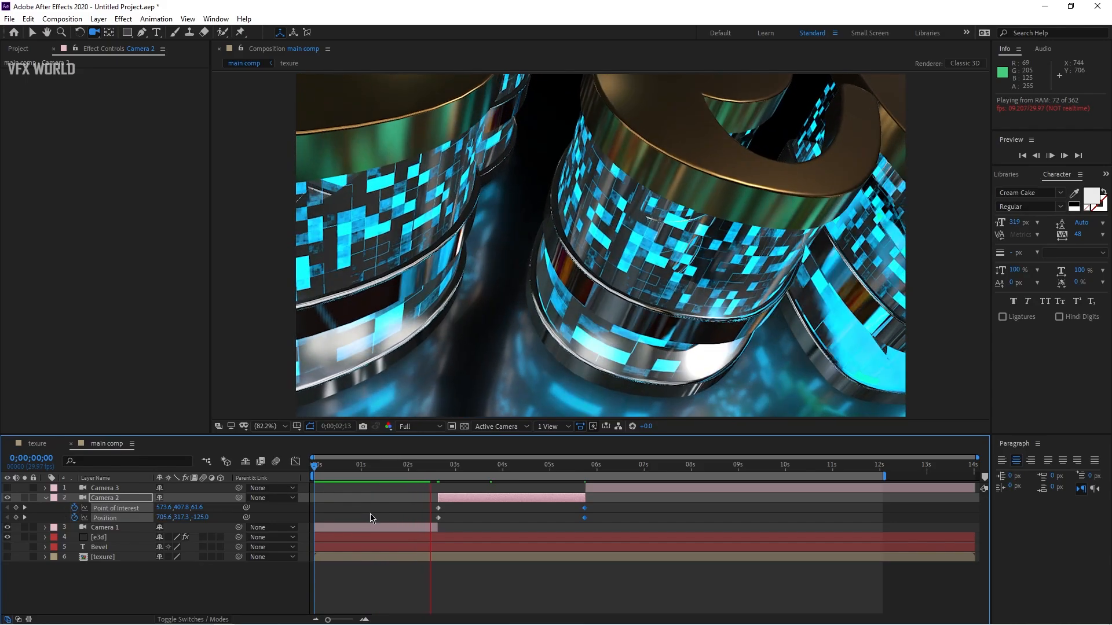
pyautogui.click(436, 467)
# - Show Camera 3, hide Camera 2, and set Camera 3's Point of Interest and Position keyframes at 0;00;05;23
pyautogui.moveTo(436, 467); pyautogui.dragTo(576, 493)
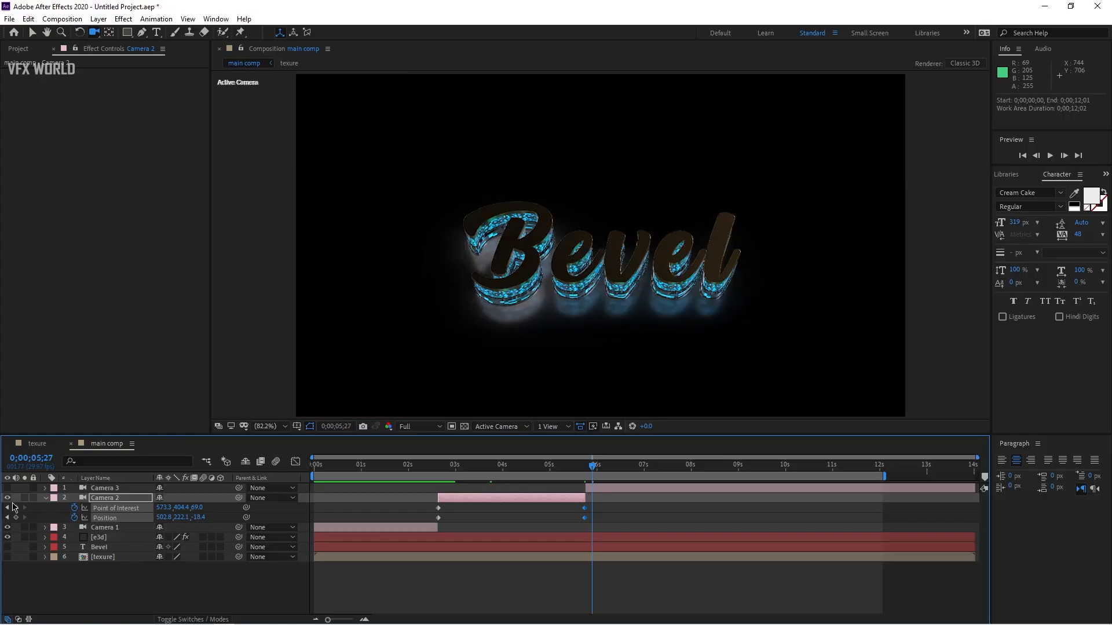
pyautogui.click(91, 488)
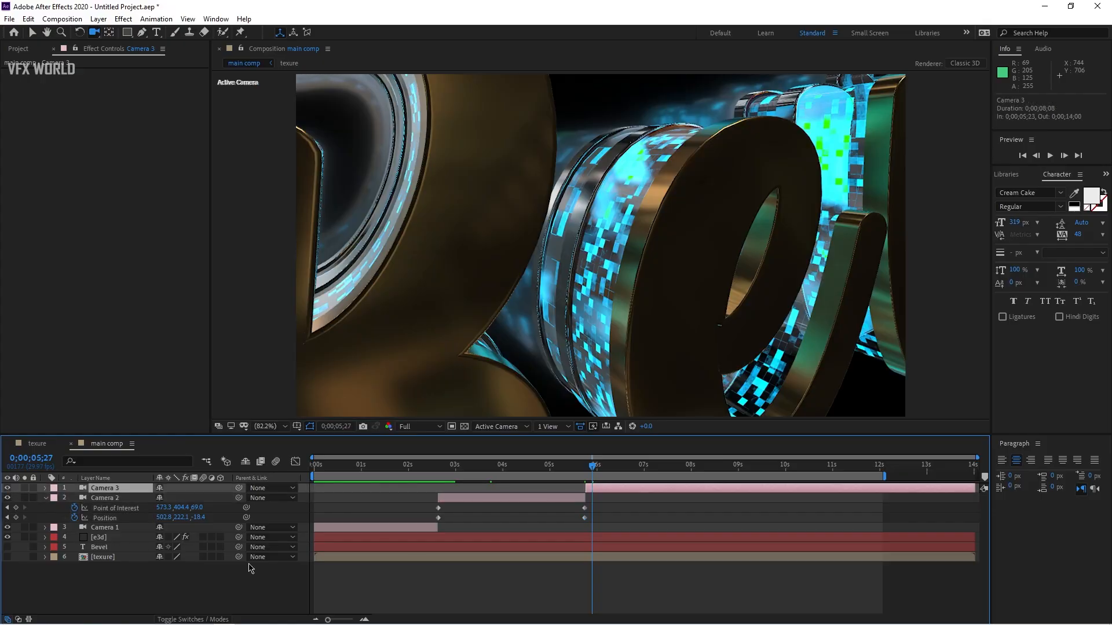
pyautogui.click(7, 499)
pyautogui.press('pagedown')
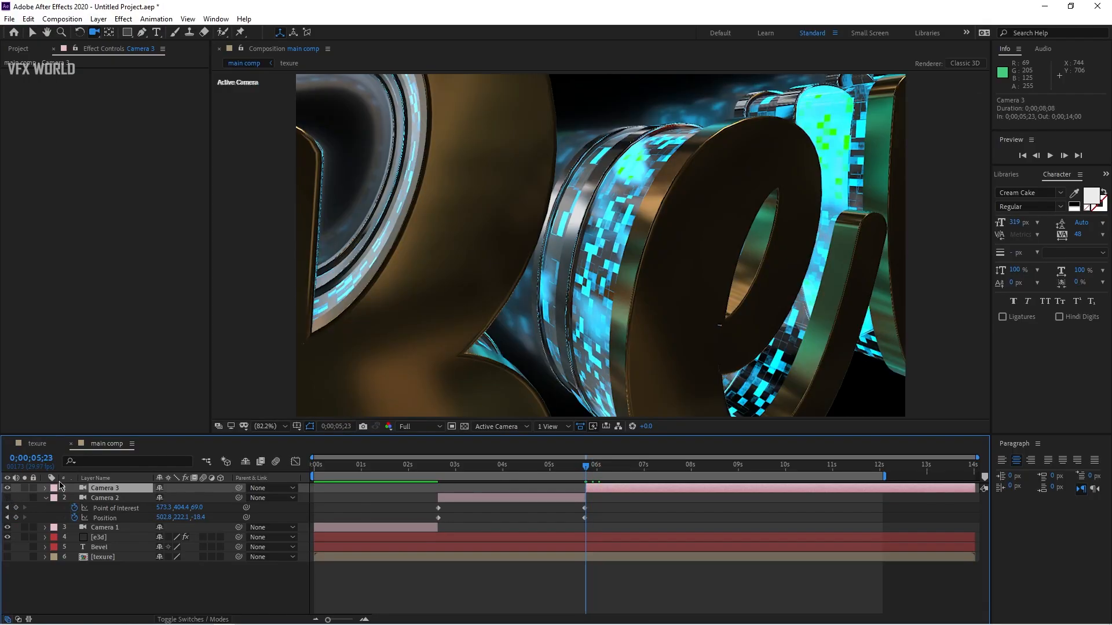
pyautogui.press('p')
pyautogui.hotkey('shift', 'a')
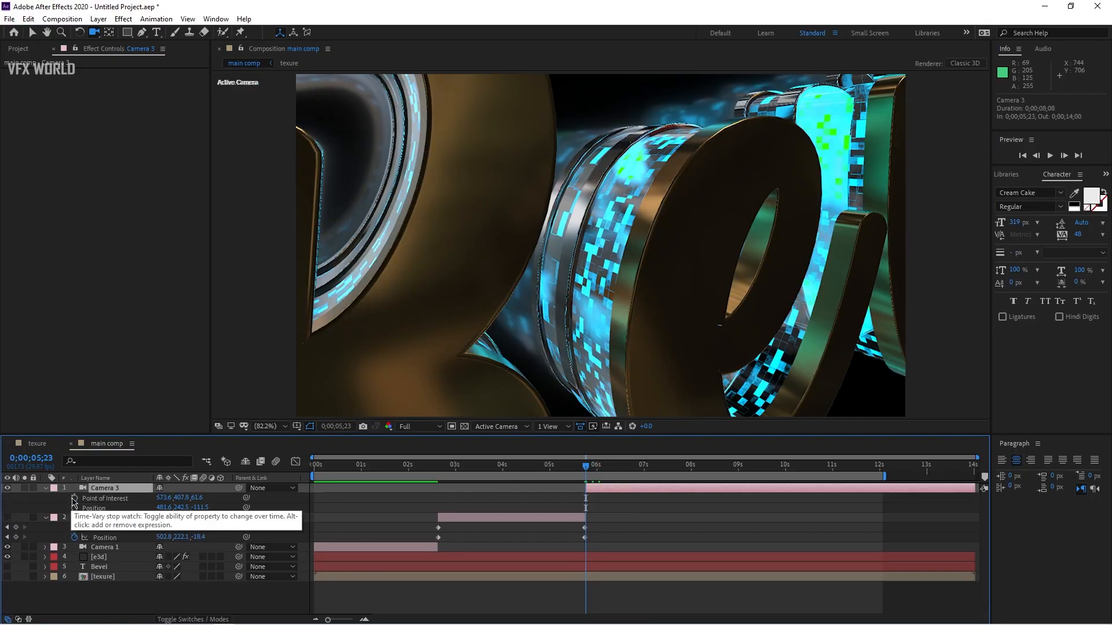
pyautogui.moveTo(75, 499); pyautogui.dragTo(76, 509)
# - Pull Camera 3 back at 0;00;10;00 to an angled view of the whole word, end the work area there and preview it
pyautogui.moveTo(639, 466); pyautogui.dragTo(786, 466)
pyautogui.moveTo(613, 257); pyautogui.dragTo(656, 312)
pyautogui.moveTo(697, 272); pyautogui.dragTo(600, 316)
pyautogui.press('n')
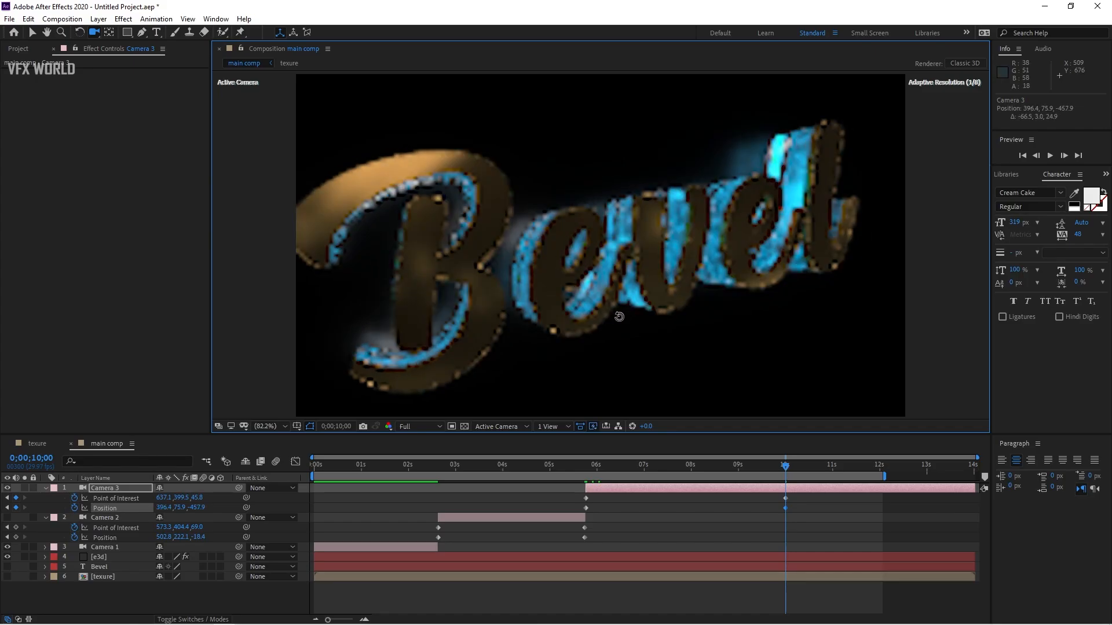
pyautogui.press('space')
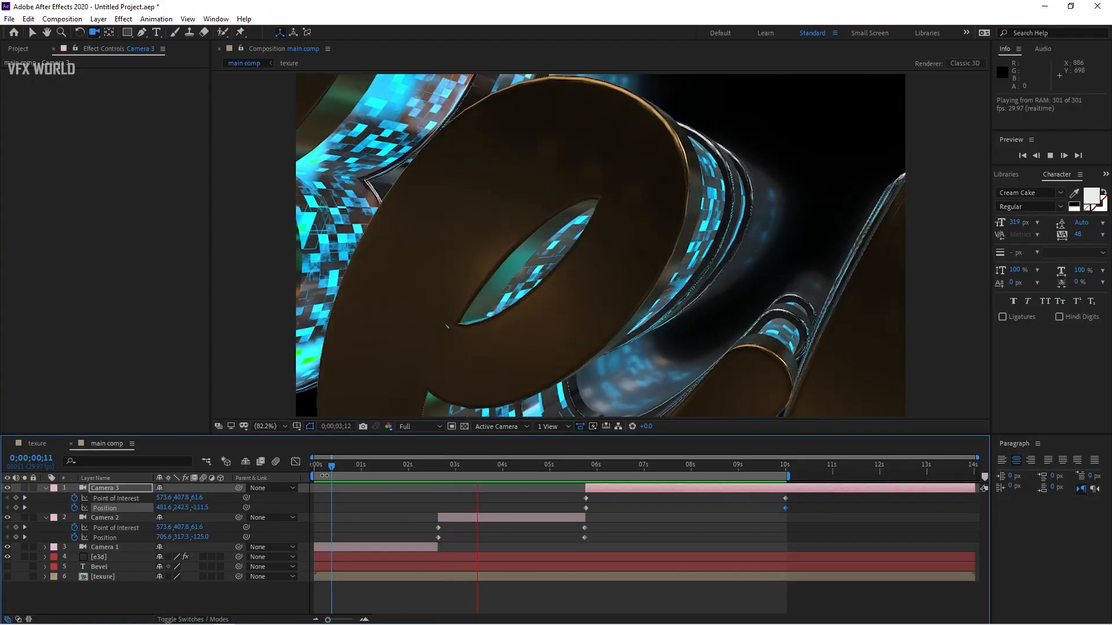
# - Enable ambient occlusion for the e3d layer and raise its SSAO intensity to 5.0
pyautogui.click(106, 597)
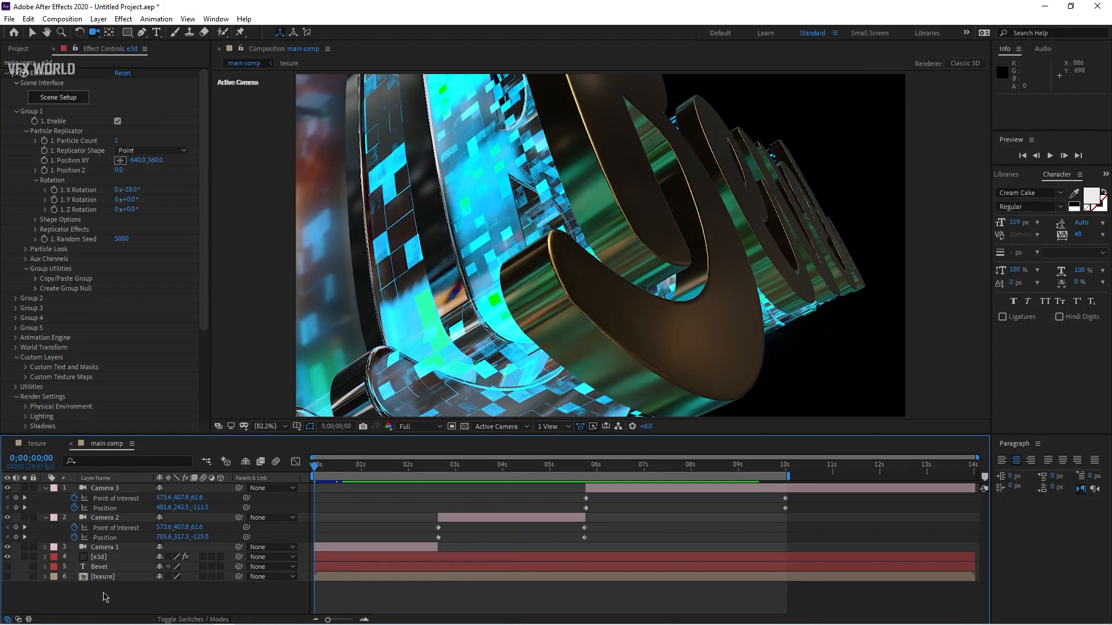
pyautogui.click(123, 558)
pyautogui.scroll(-5, 27, 374)
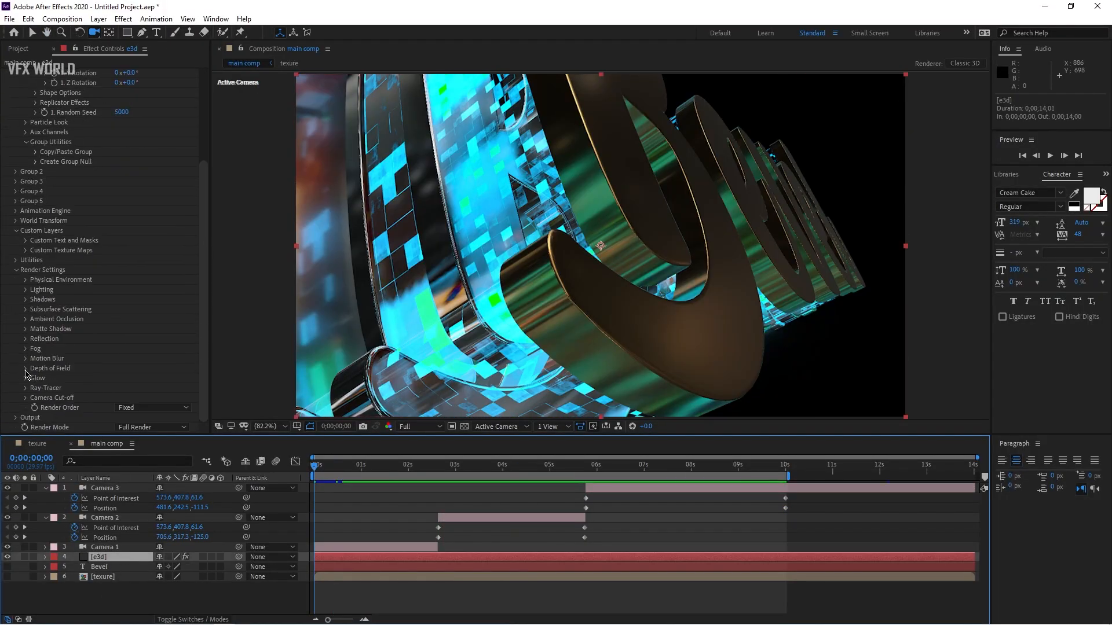
pyautogui.click(25, 319)
pyautogui.scroll(-2, 69, 324)
pyautogui.click(118, 289)
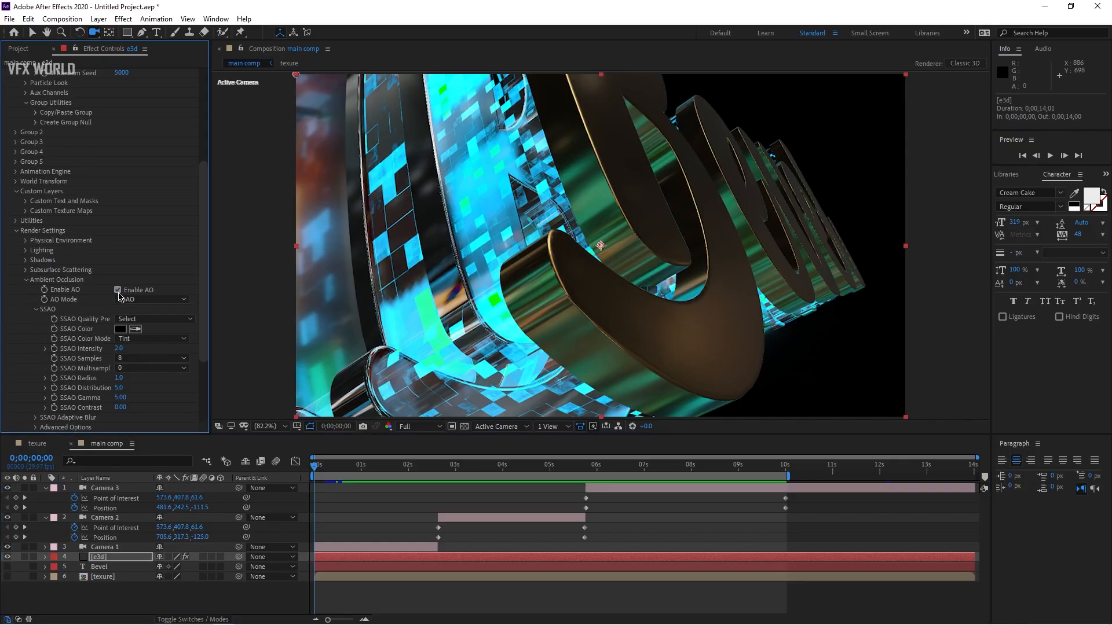
pyautogui.click(119, 293)
pyautogui.click(119, 293)
pyautogui.click(119, 293)
pyautogui.click(119, 293)
pyautogui.click(119, 293)
pyautogui.click(118, 291)
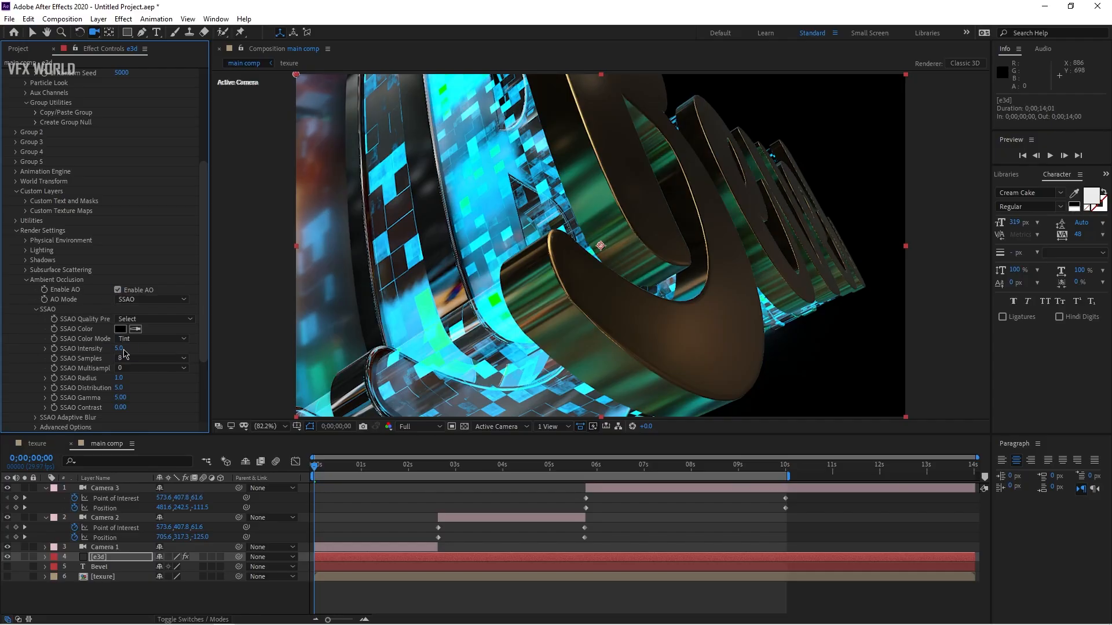
pyautogui.click(26, 280)
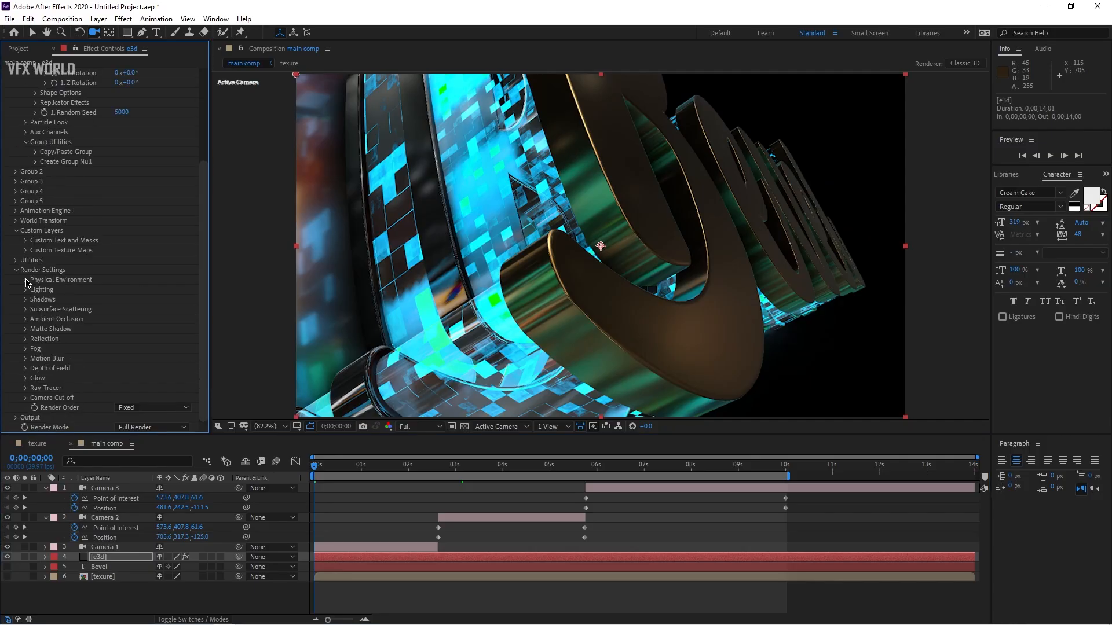
# - Set the e3d layer's added lighting to 360 and check the look at other points in the animation
pyautogui.click(150, 320)
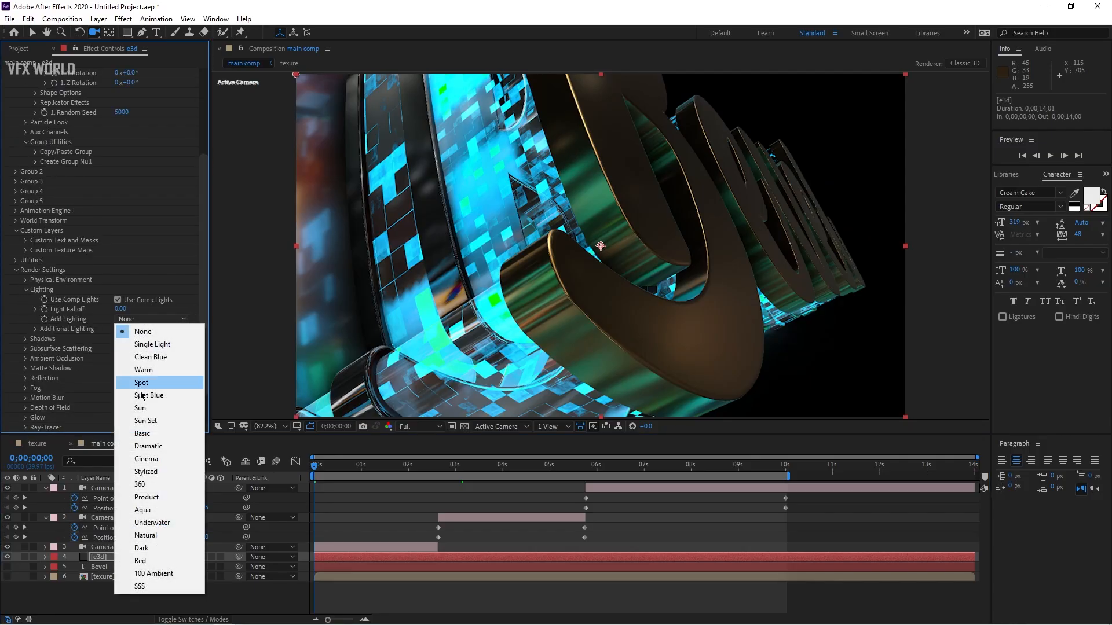
pyautogui.click(143, 491)
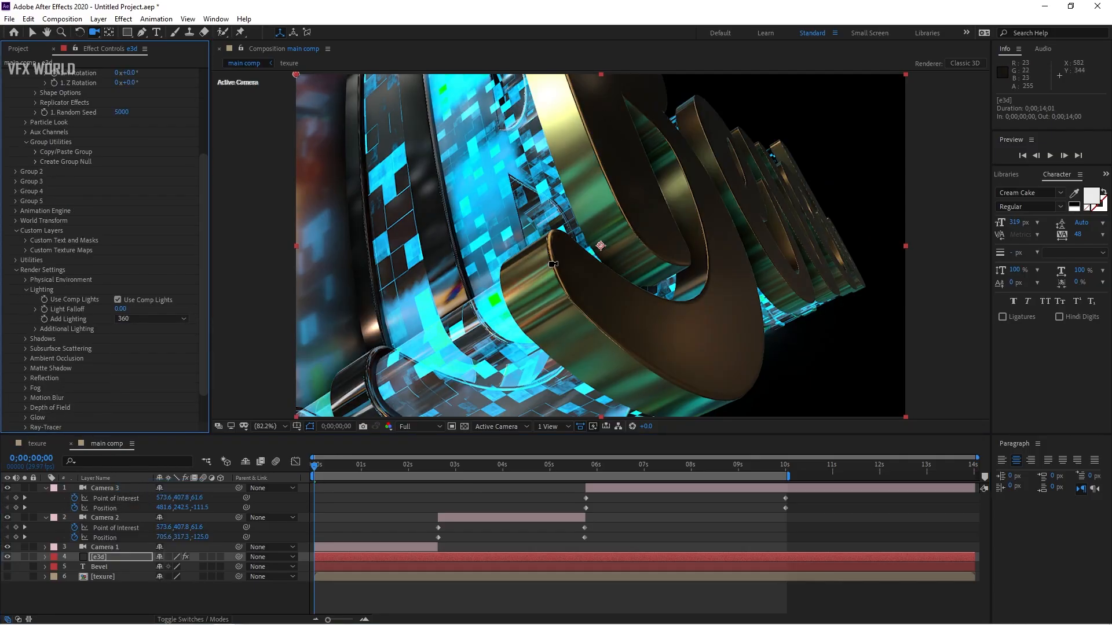
pyautogui.moveTo(377, 469); pyautogui.dragTo(763, 469)
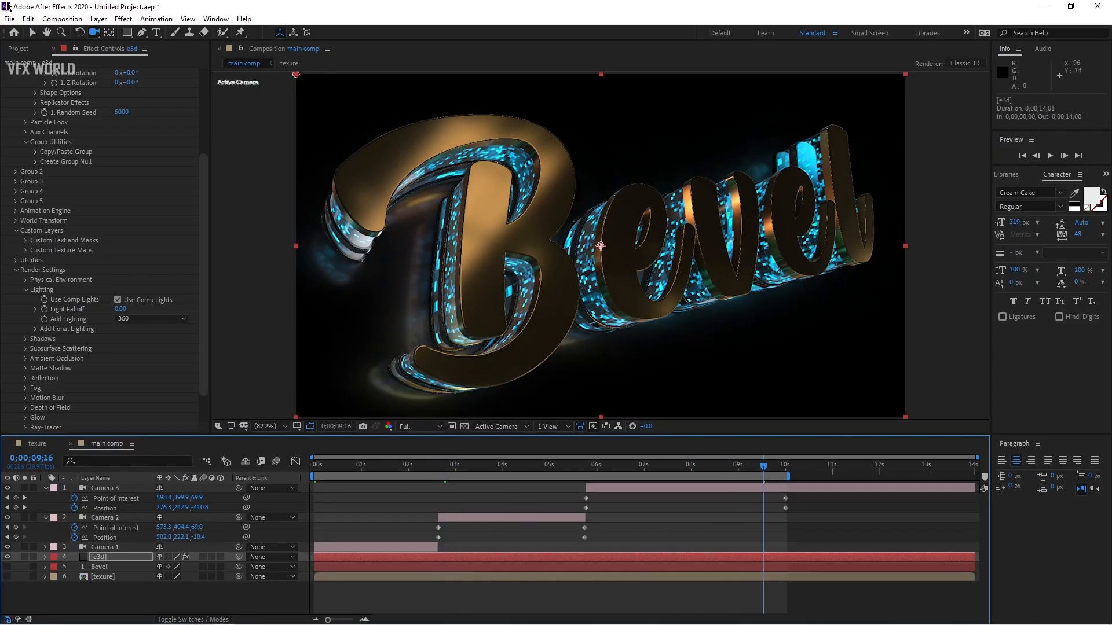
pyautogui.click(33, 33)
pyautogui.press('Home')
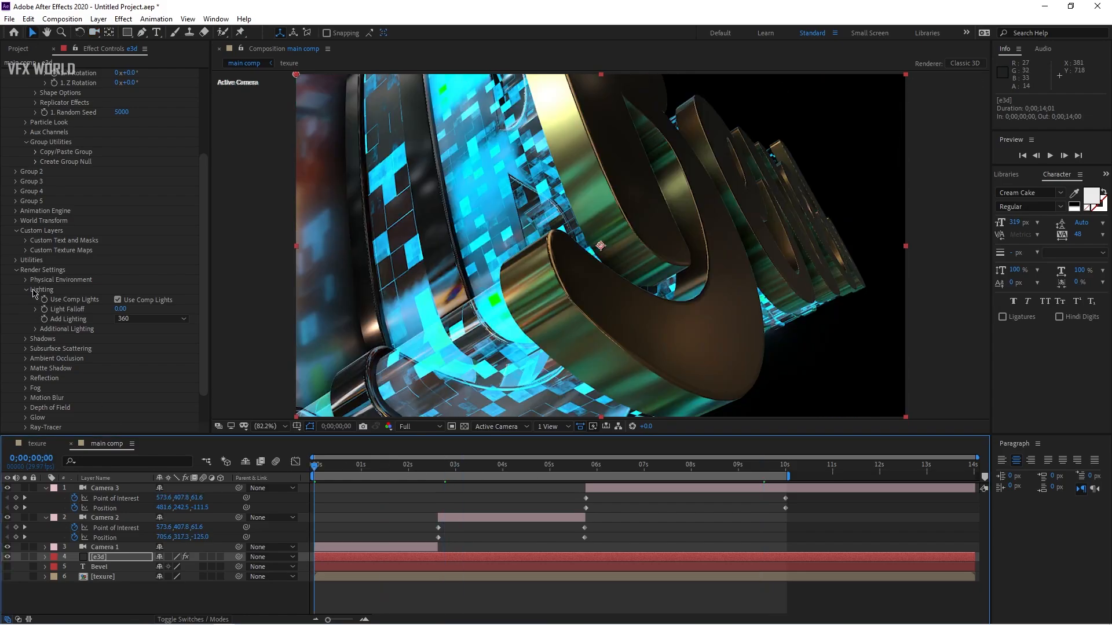
pyautogui.click(27, 290)
# - Duplicate the e3d layer and set the duplicate's output to show only the Illumination pass
pyautogui.click(113, 560)
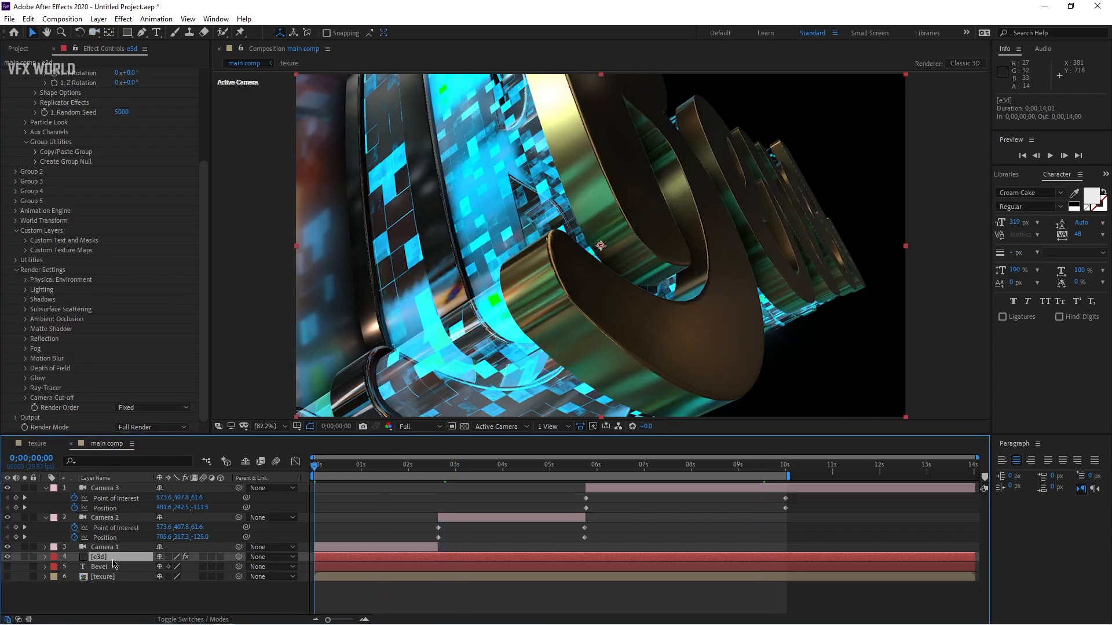
pyautogui.hotkey('ctrl', 'd')
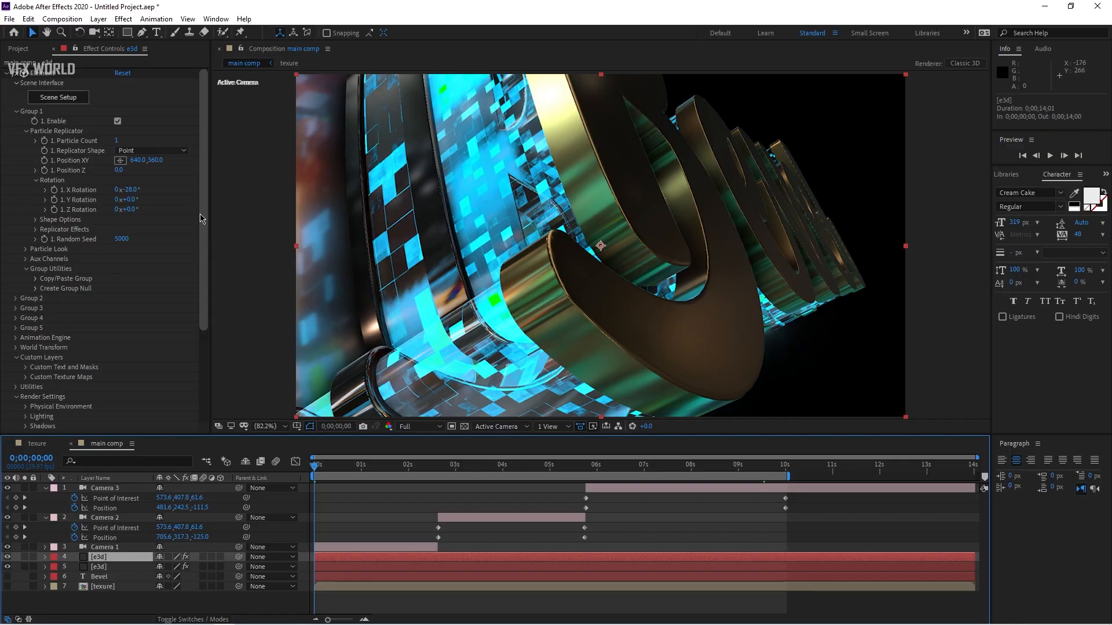
pyautogui.scroll(-3, 204, 220)
pyautogui.click(16, 418)
pyautogui.scroll(-4, 18, 416)
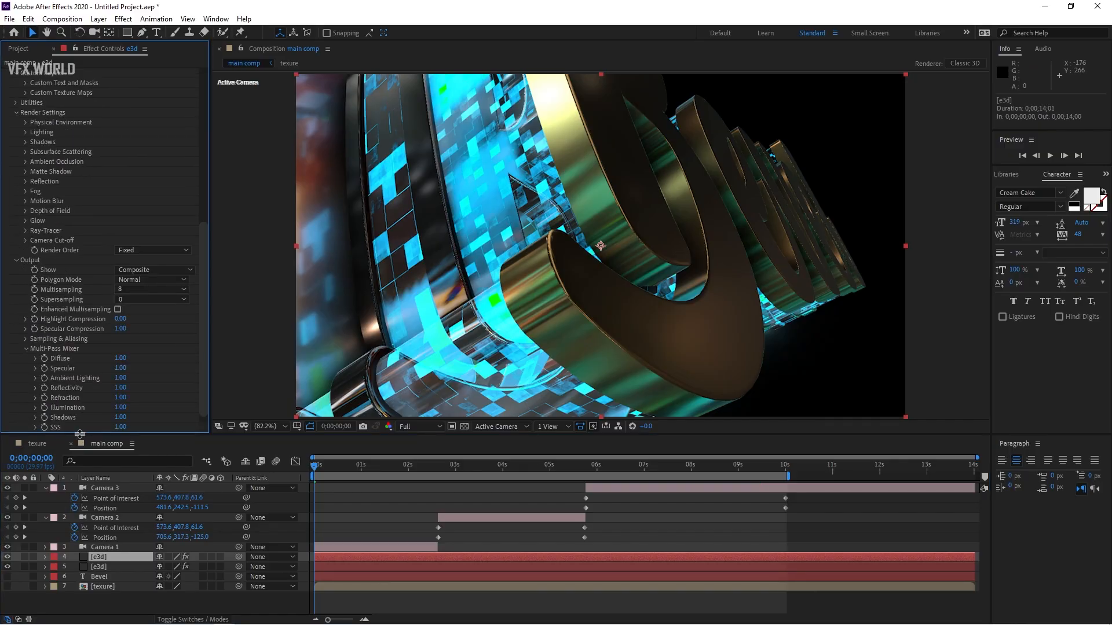
pyautogui.click(154, 270)
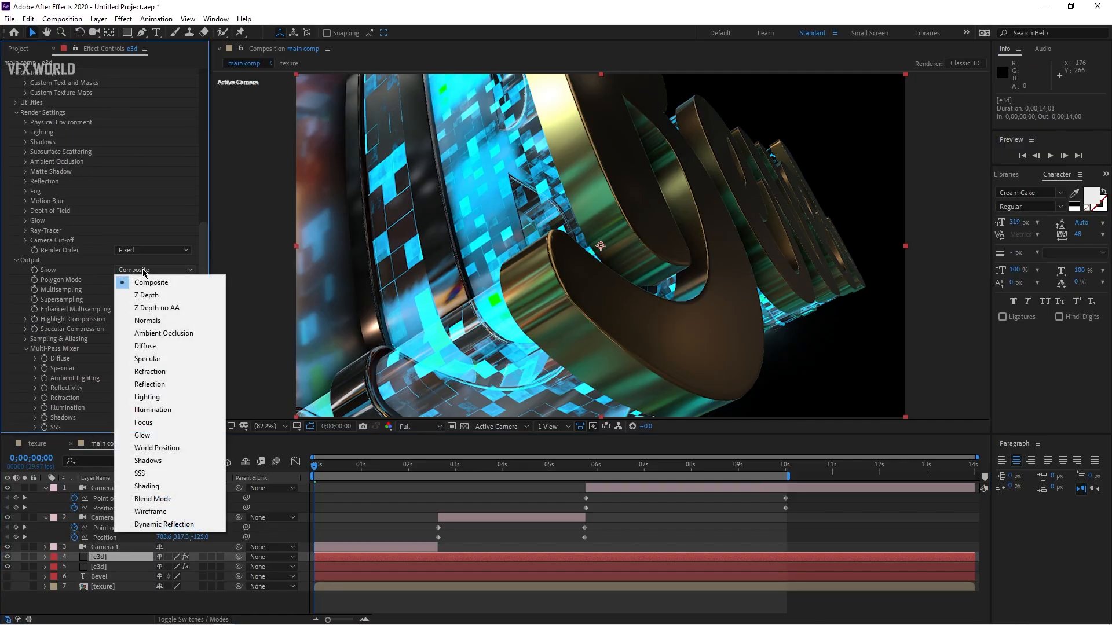
pyautogui.click(180, 409)
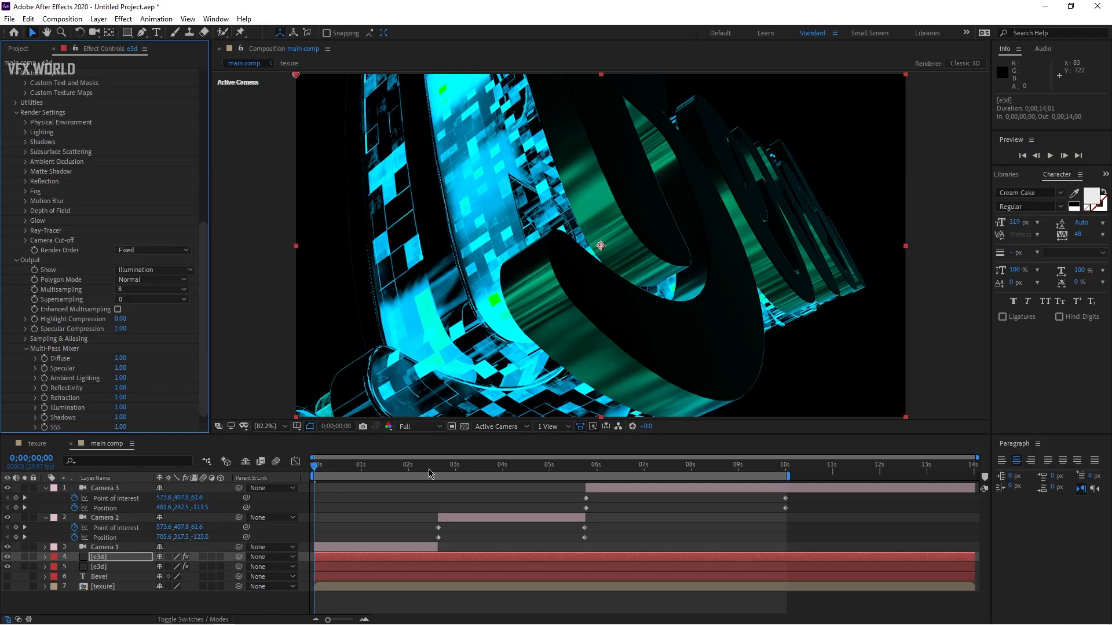
# - Find the Glow effect and apply it to the duplicated e3d layer, viewing the frame at 0;00;05;00
pyautogui.moveTo(429, 474); pyautogui.dragTo(550, 474)
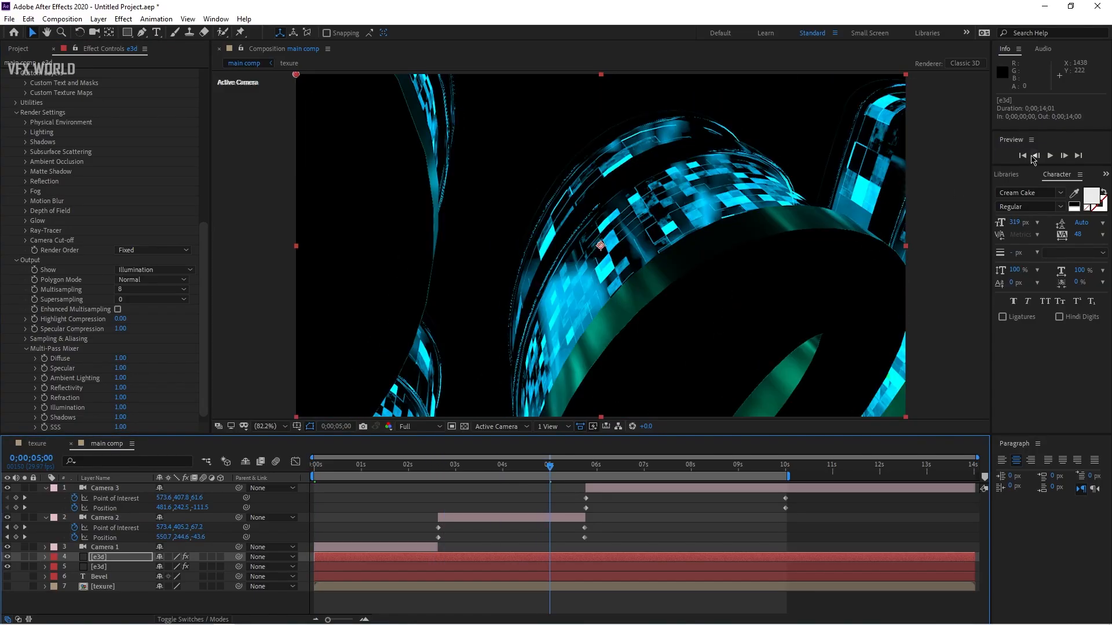
pyautogui.click(1011, 176)
pyautogui.click(998, 176)
pyautogui.click(1029, 191)
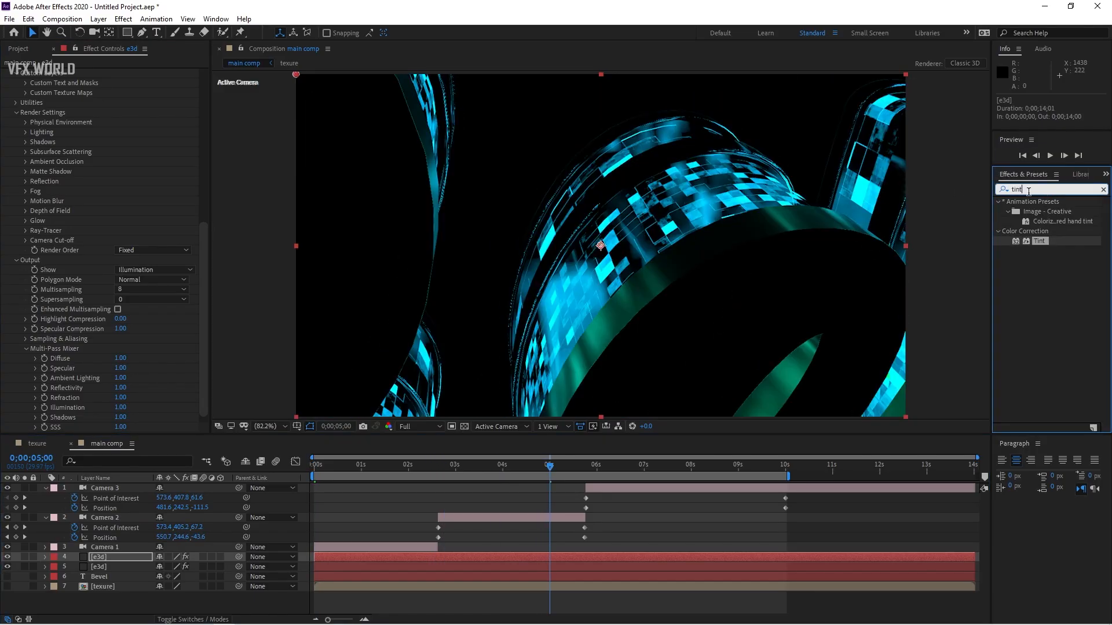
pyautogui.write('glow')
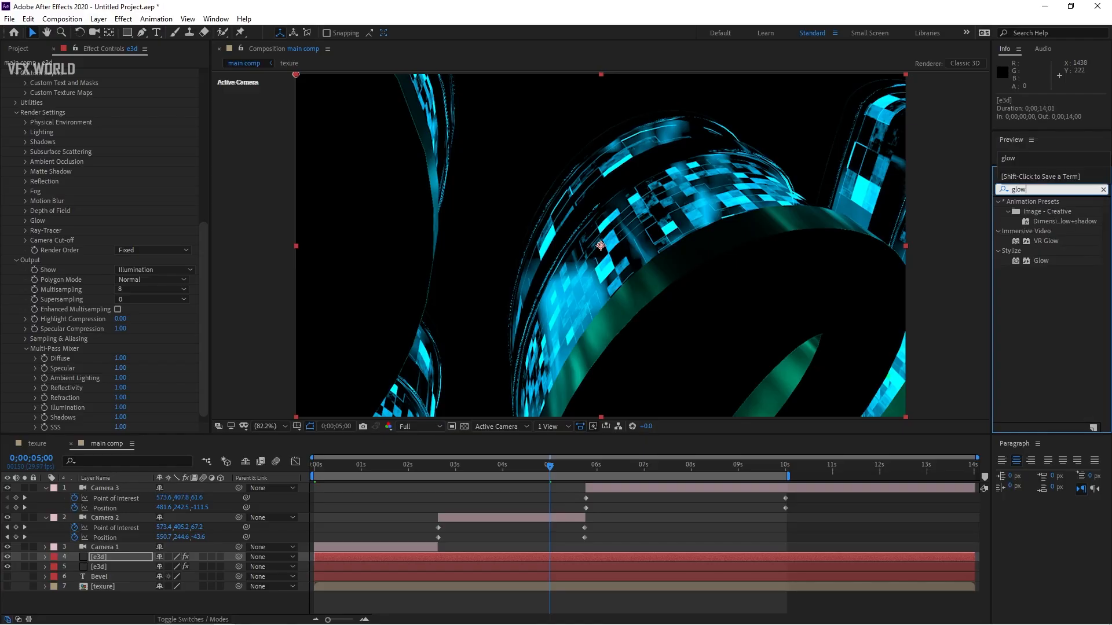
pyautogui.moveTo(1047, 270); pyautogui.dragTo(348, 347)
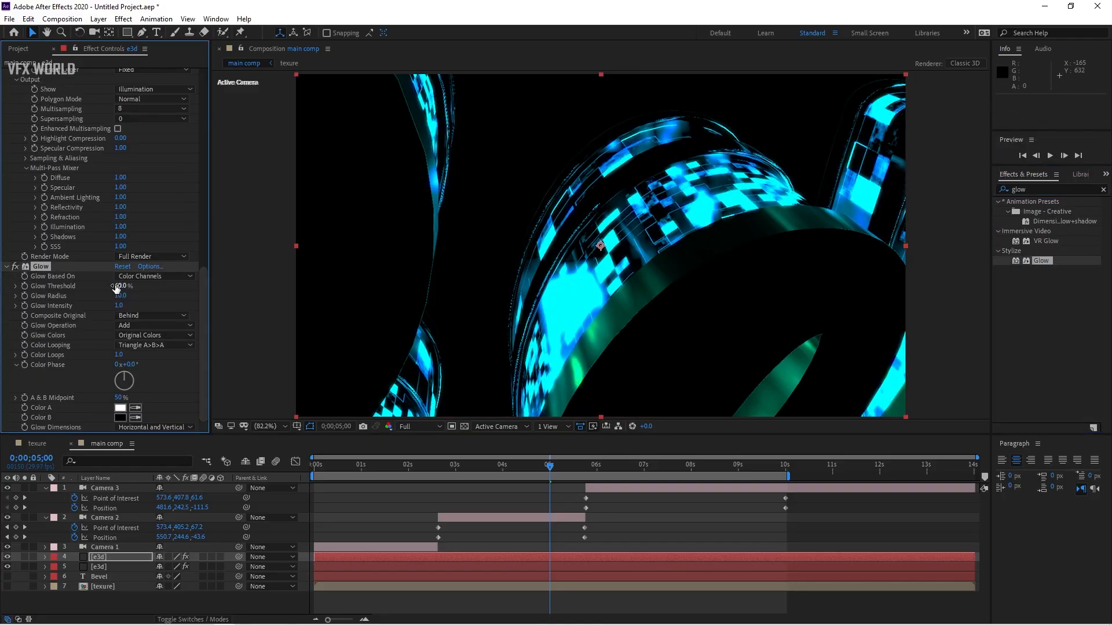
# - Set the glow's threshold to 90%, radius to 173 and intensity to 1.5, and blend the duplicated e3d layer with Add
pyautogui.moveTo(119, 286); pyautogui.dragTo(197, 296)
pyautogui.press('Home')
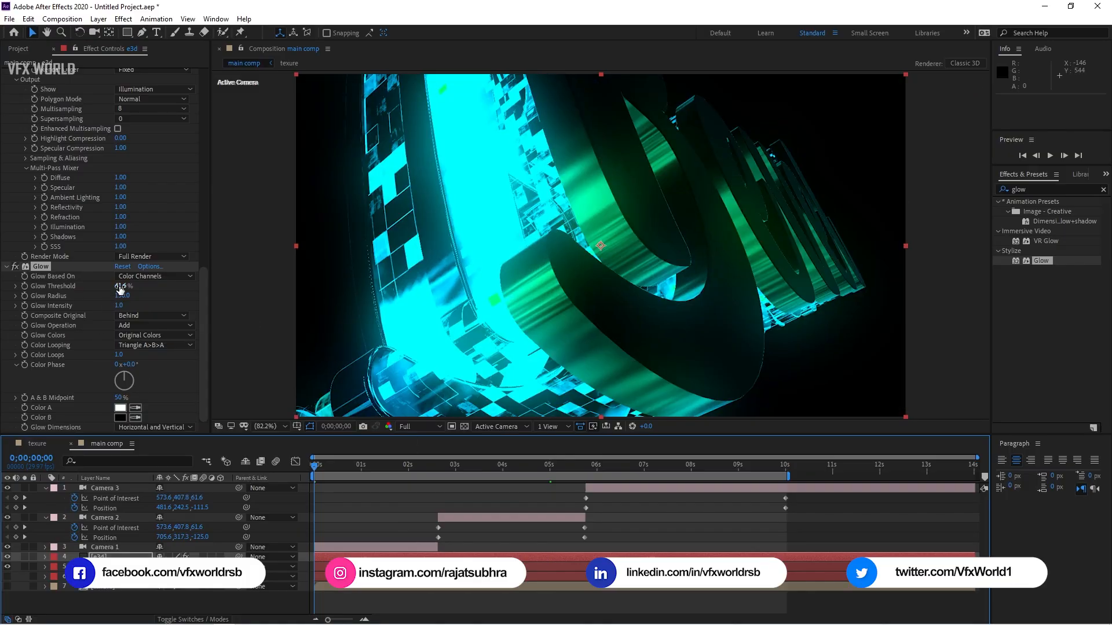
pyautogui.moveTo(120, 289); pyautogui.dragTo(180, 282)
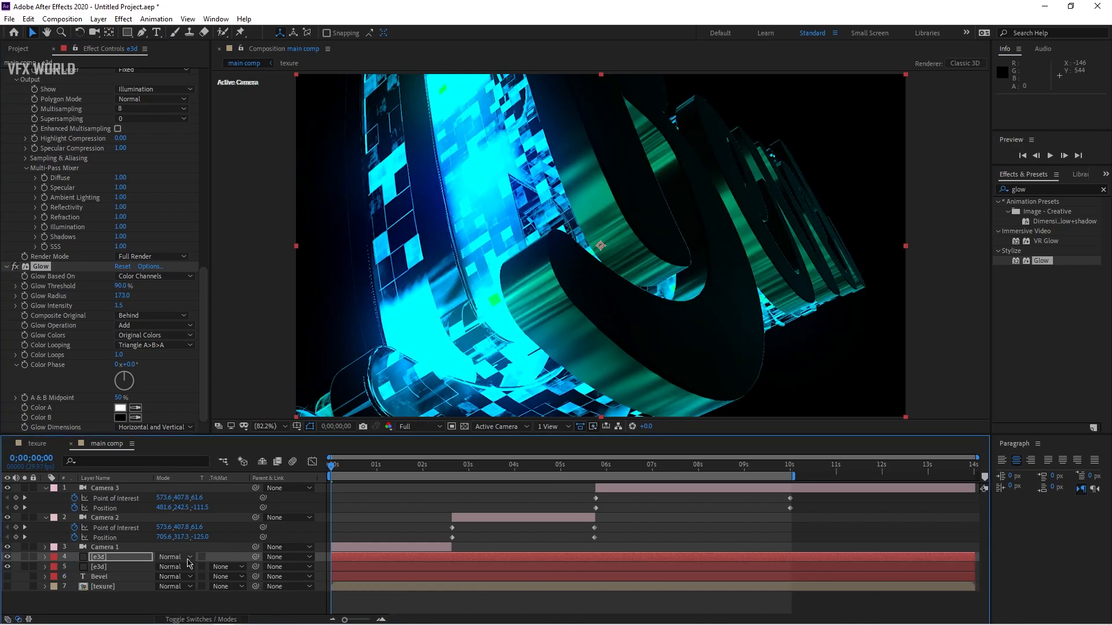
pyautogui.click(187, 557)
pyautogui.click(204, 168)
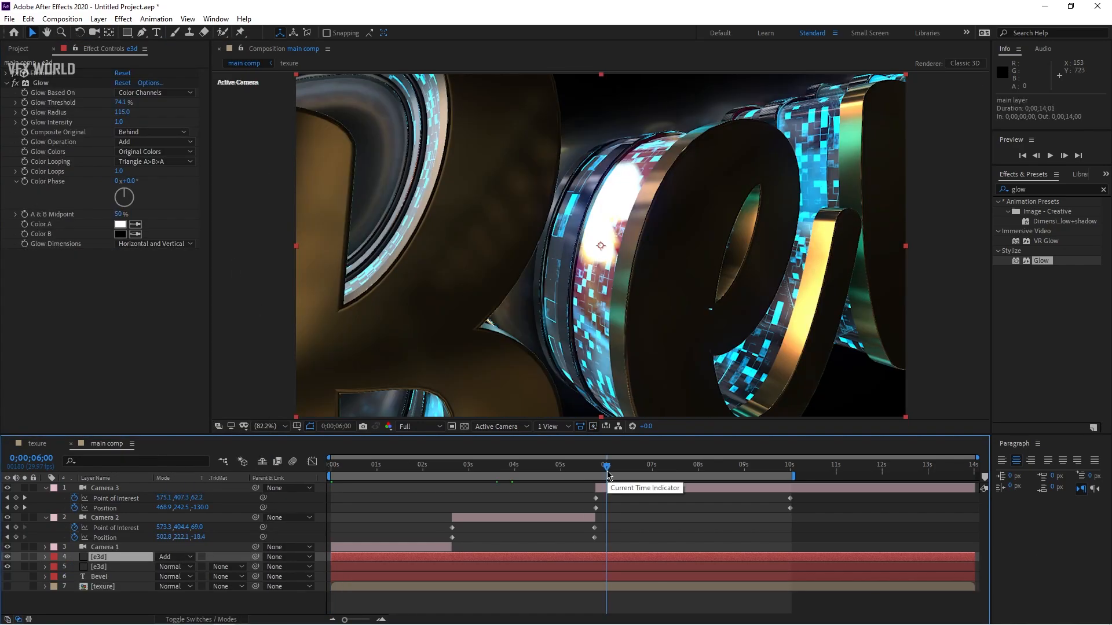
# - Find the Hue/Saturation effect and apply it to the duplicated e3d layer, shifting its master hue to 80°
pyautogui.click(1041, 175)
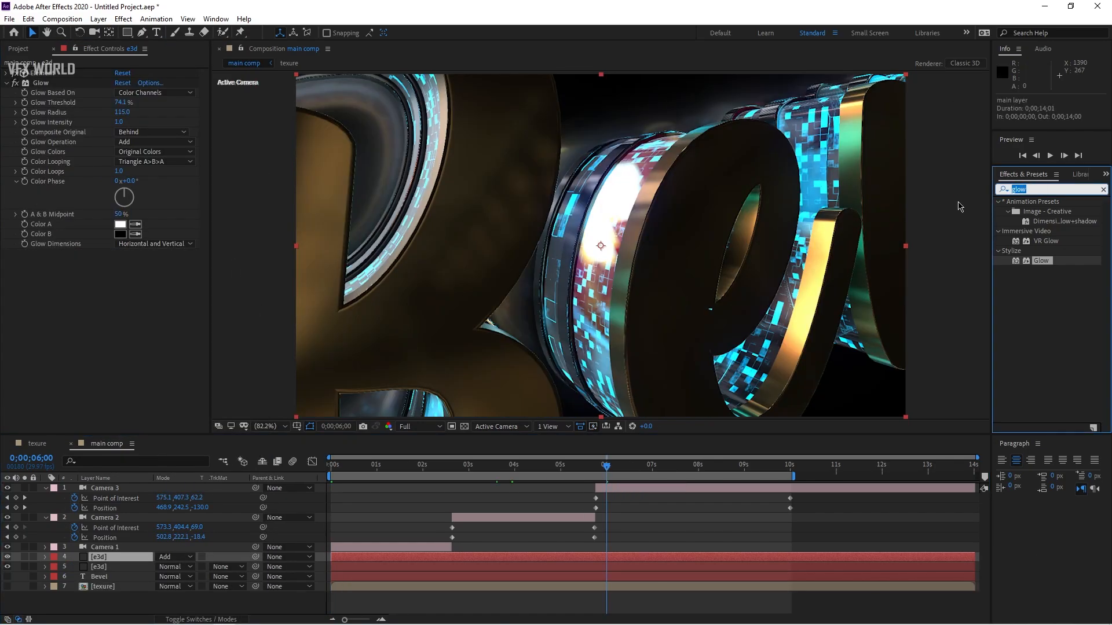
pyautogui.write('hue')
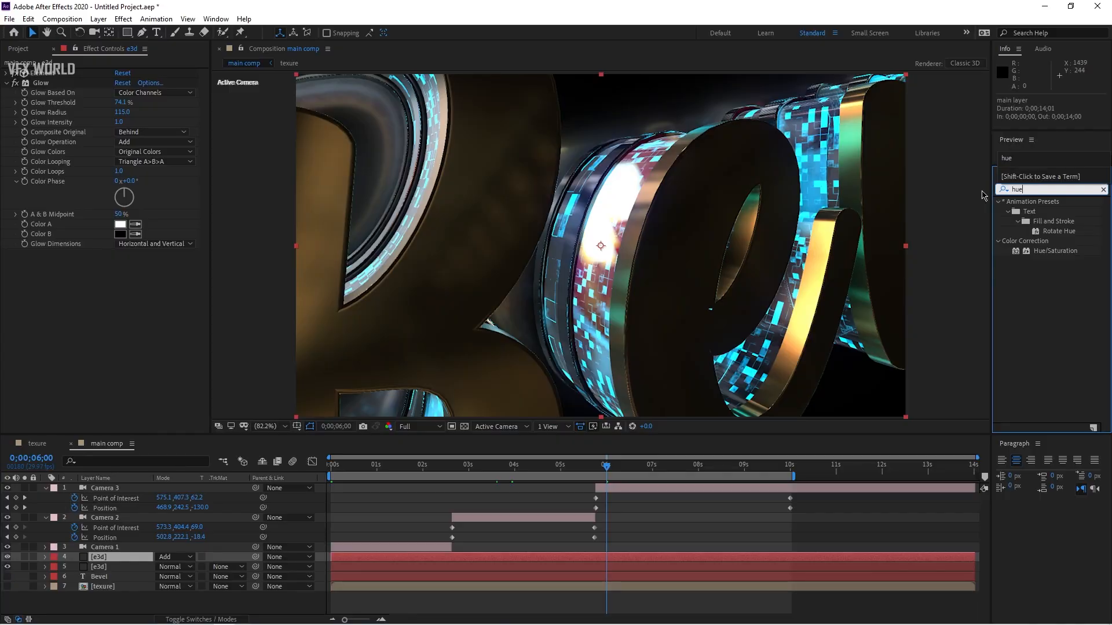
pyautogui.moveTo(1051, 251); pyautogui.dragTo(174, 309)
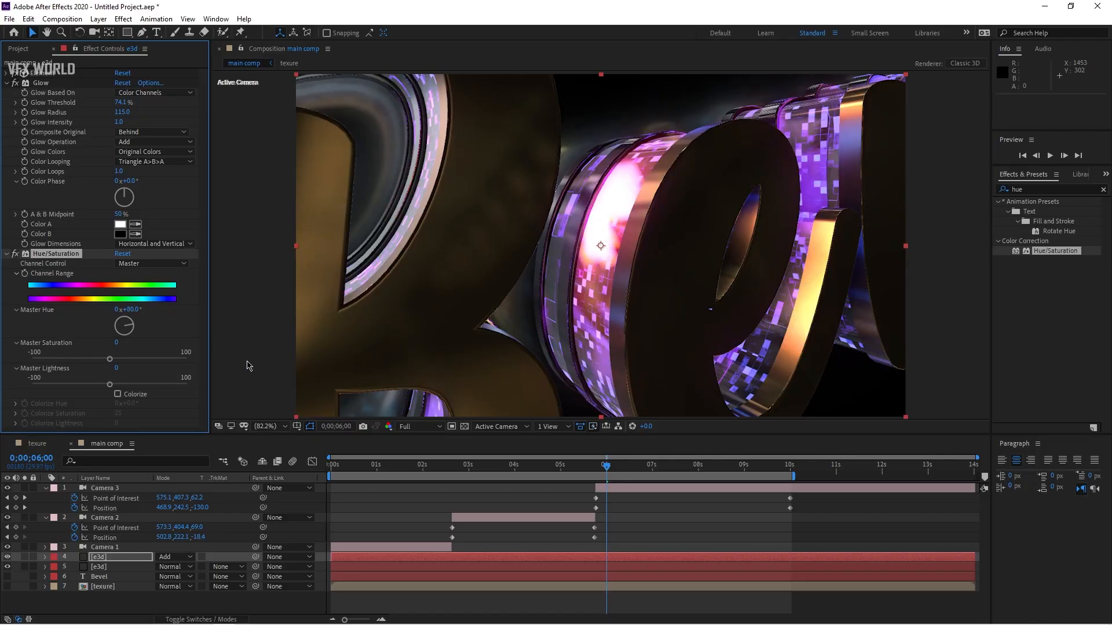
# - Check other master hues at several points in the animation, then settle on a master hue of 97° and a master saturation of 26
pyautogui.moveTo(371, 471); pyautogui.dragTo(330, 472)
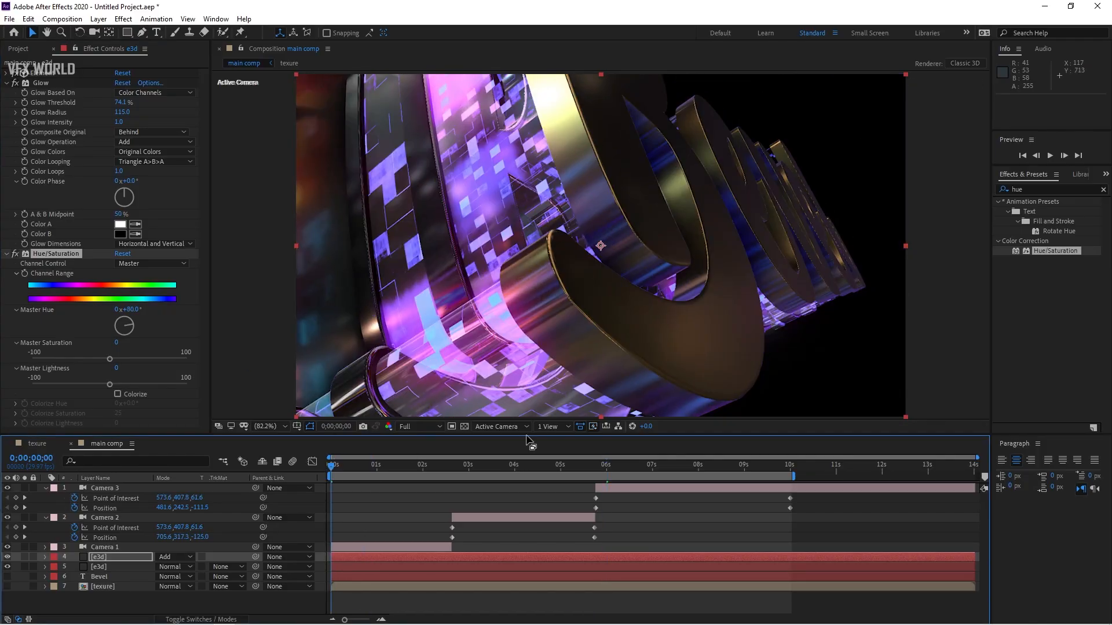
pyautogui.moveTo(125, 310); pyautogui.dragTo(188, 316)
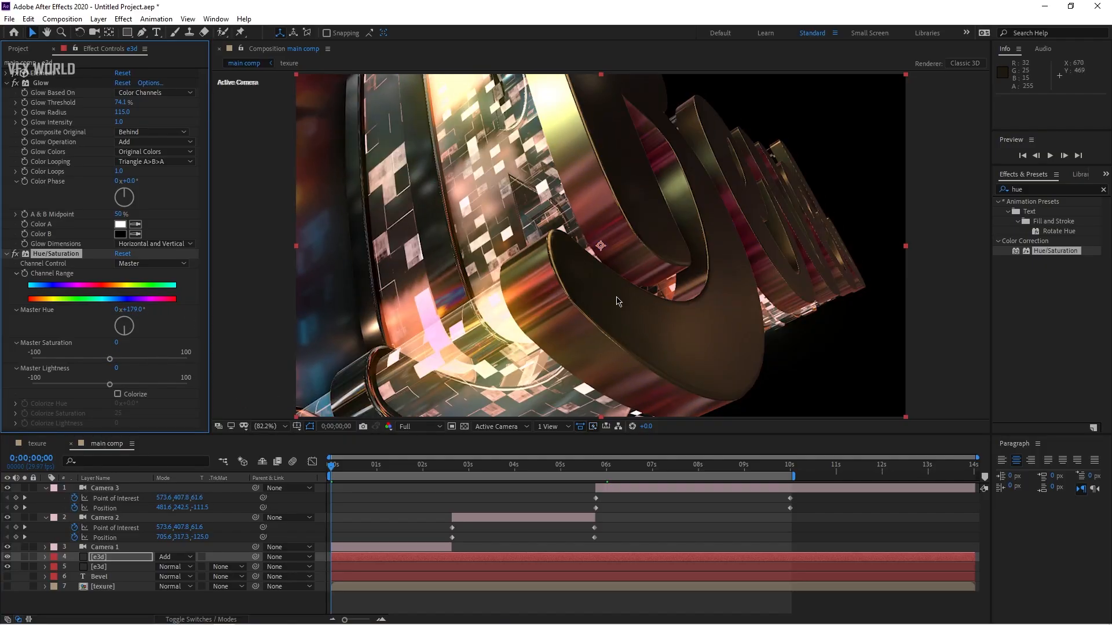
pyautogui.click(550, 467)
pyautogui.click(706, 469)
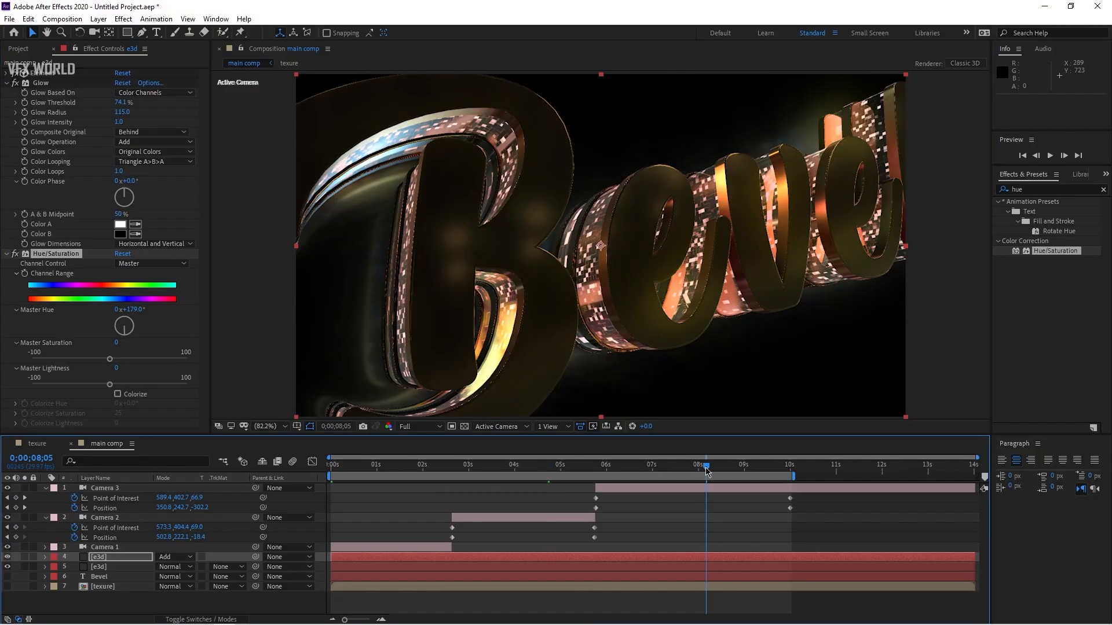
pyautogui.moveTo(706, 469); pyautogui.dragTo(763, 469)
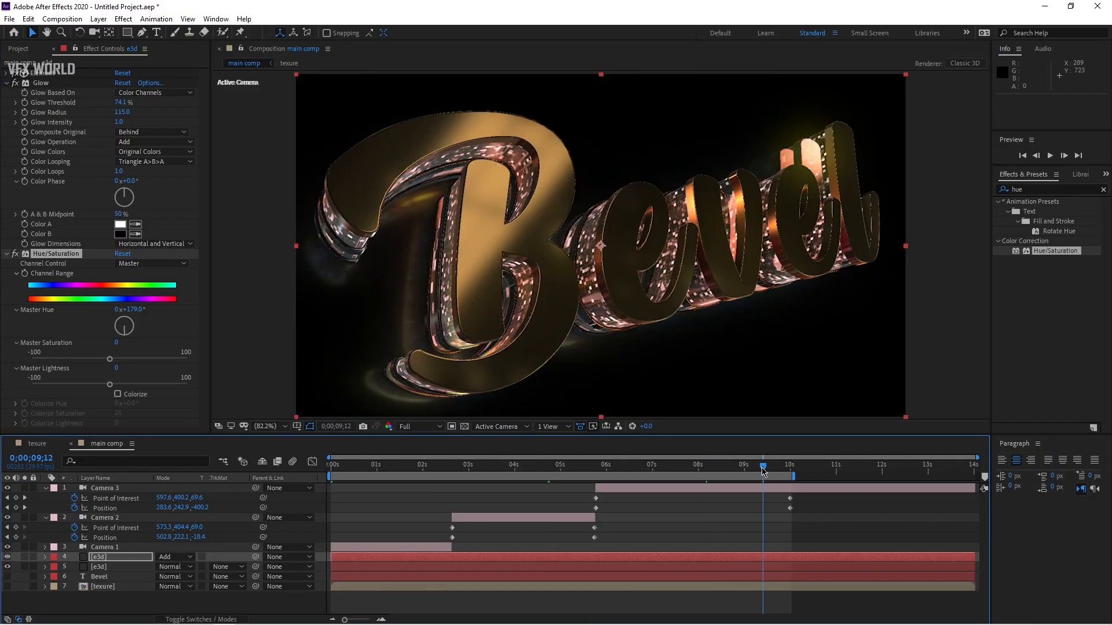
pyautogui.moveTo(123, 358); pyautogui.dragTo(127, 359)
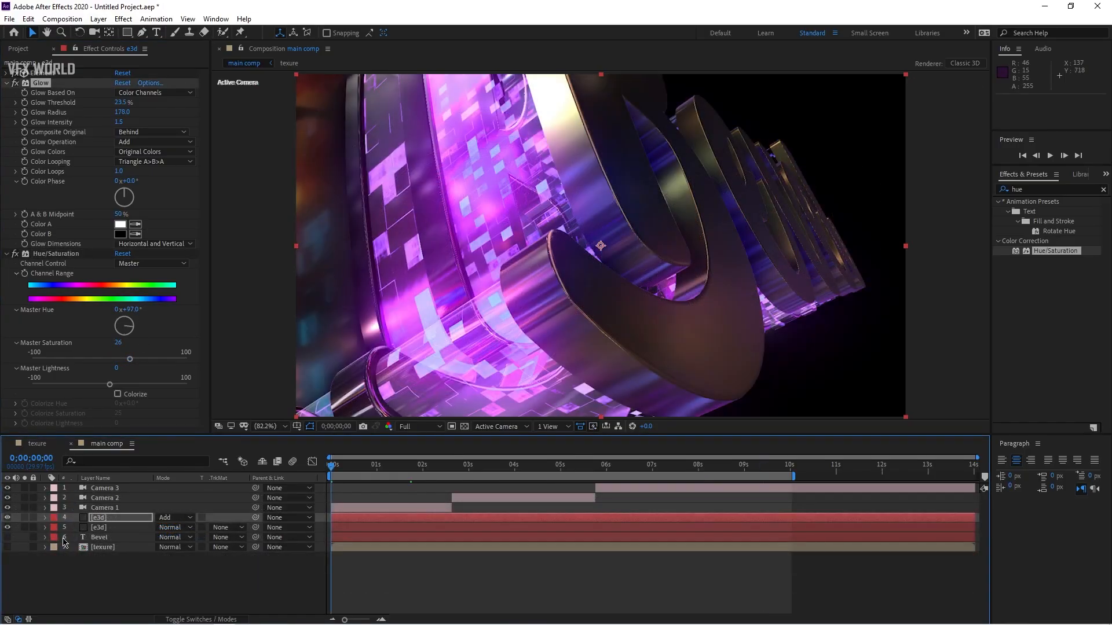
# - Reveal Camera 1's camera options and turn on its depth of field
pyautogui.click(55, 509)
pyautogui.click(45, 508)
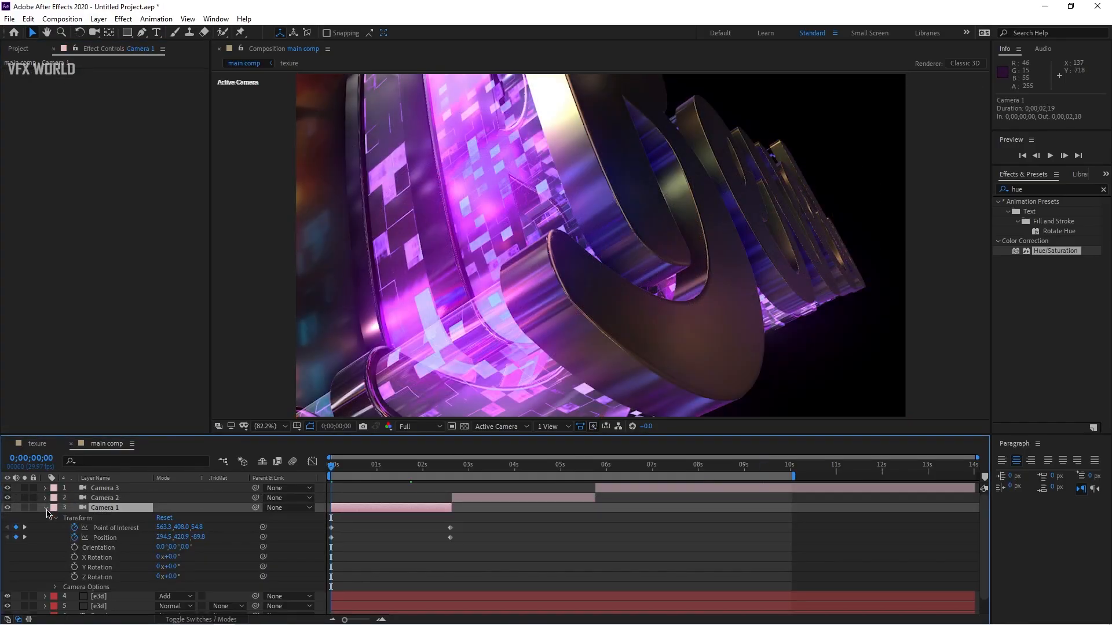
pyautogui.click(56, 518)
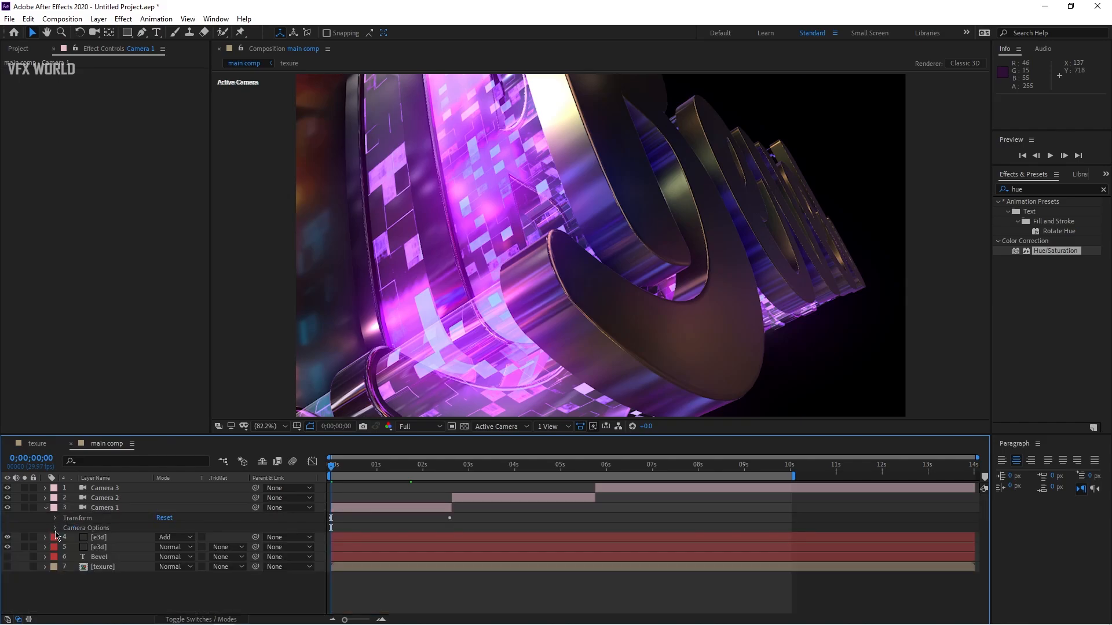
pyautogui.click(55, 529)
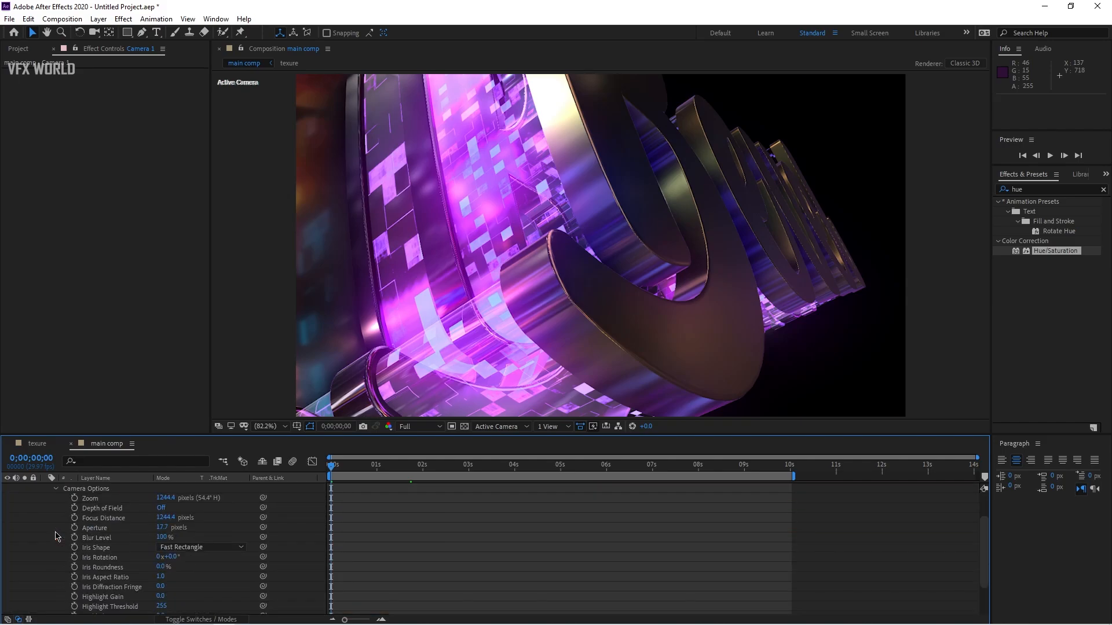
pyautogui.click(160, 509)
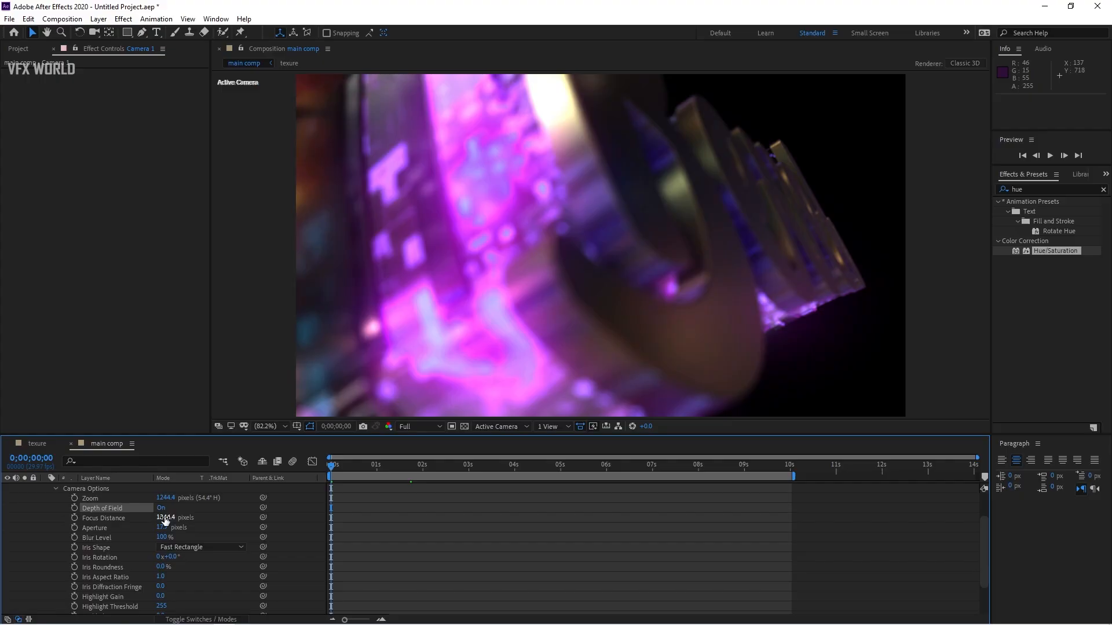
# - Set Camera 1's focus distance to 120 pixels and inspect the focus on the front letter up close
pyautogui.click(164, 517)
pyautogui.write('1500')
pyautogui.press('Return')
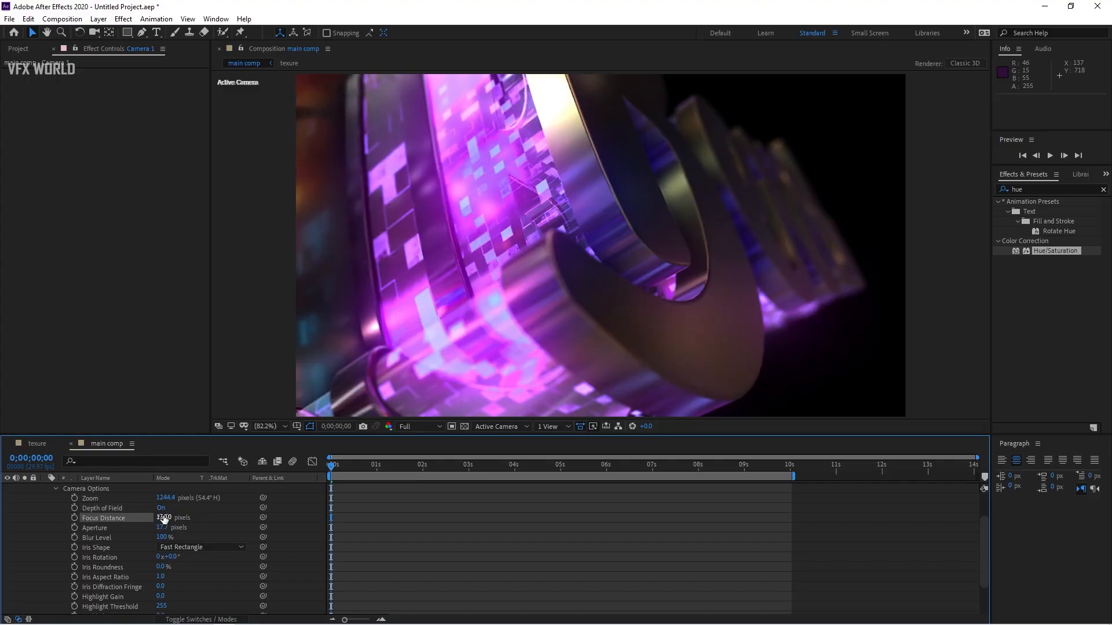
pyautogui.scroll(1, 513, 363)
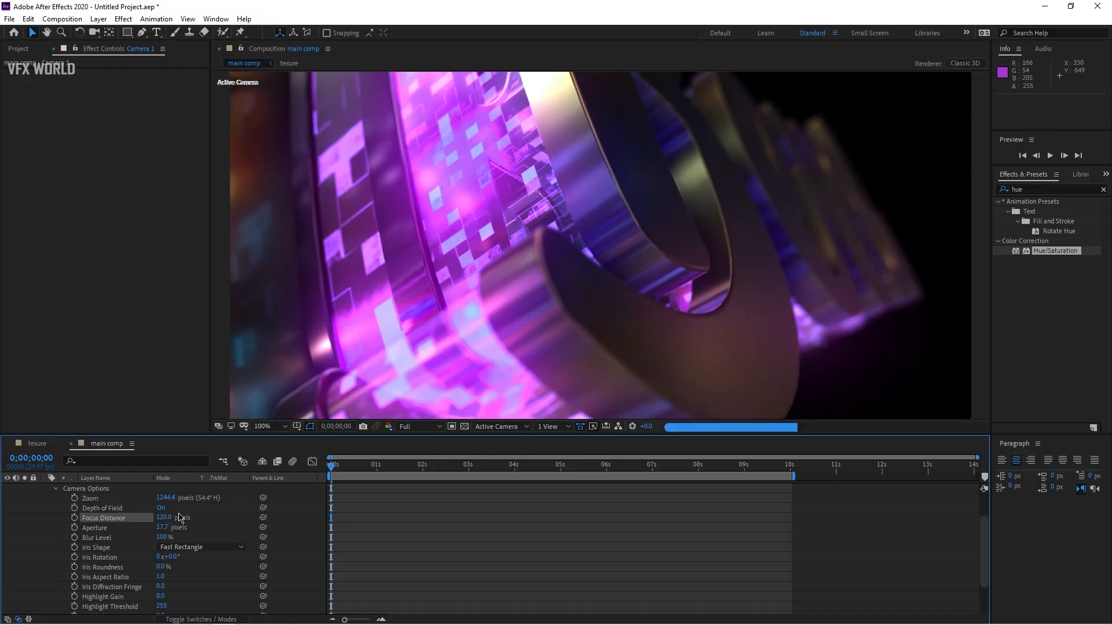
pyautogui.scroll(-1, 520, 323)
pyautogui.moveTo(520, 323); pyautogui.dragTo(548, 236)
pyautogui.scroll(1, 525, 291)
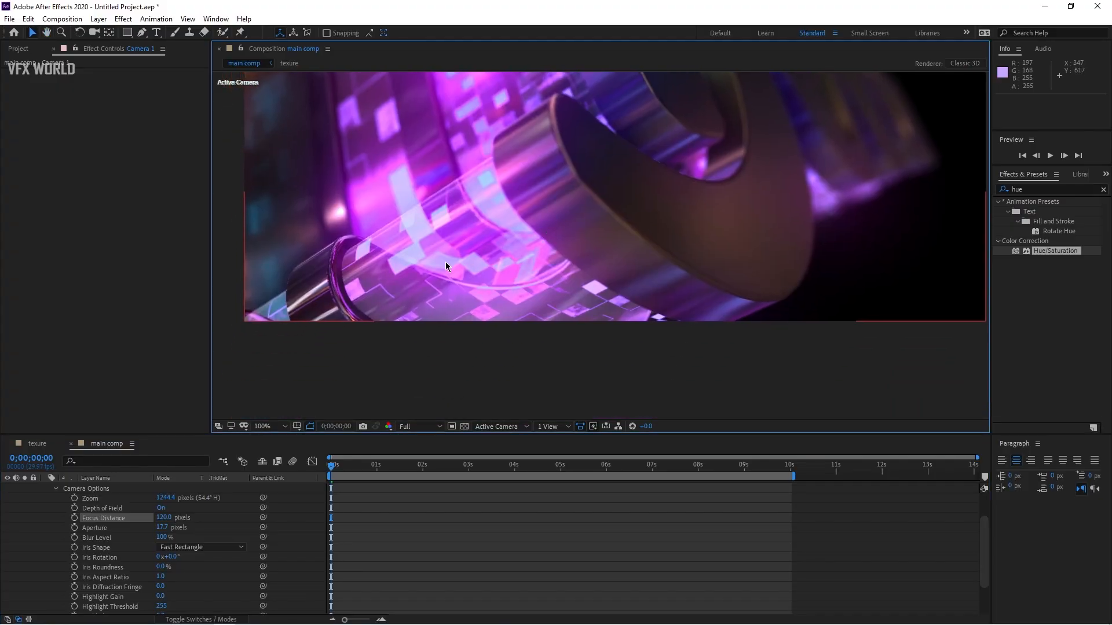
# - Set Camera 1's aperture to 12 pixels and its blur level to 200%, and collapse the camera's properties
pyautogui.click(165, 527)
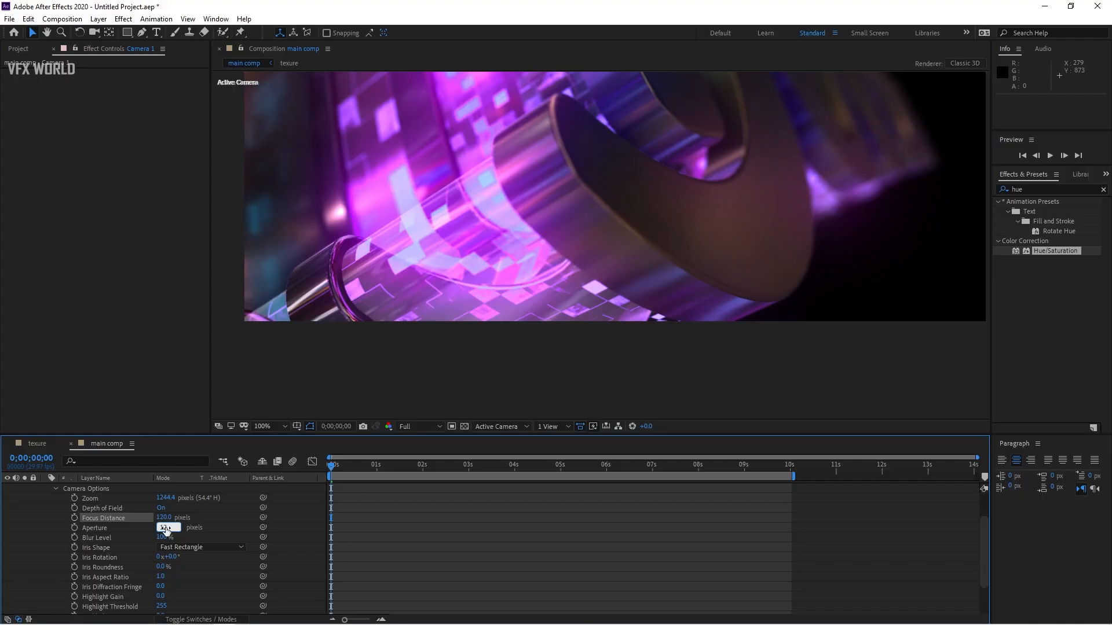
pyautogui.write('12')
pyautogui.press('Return')
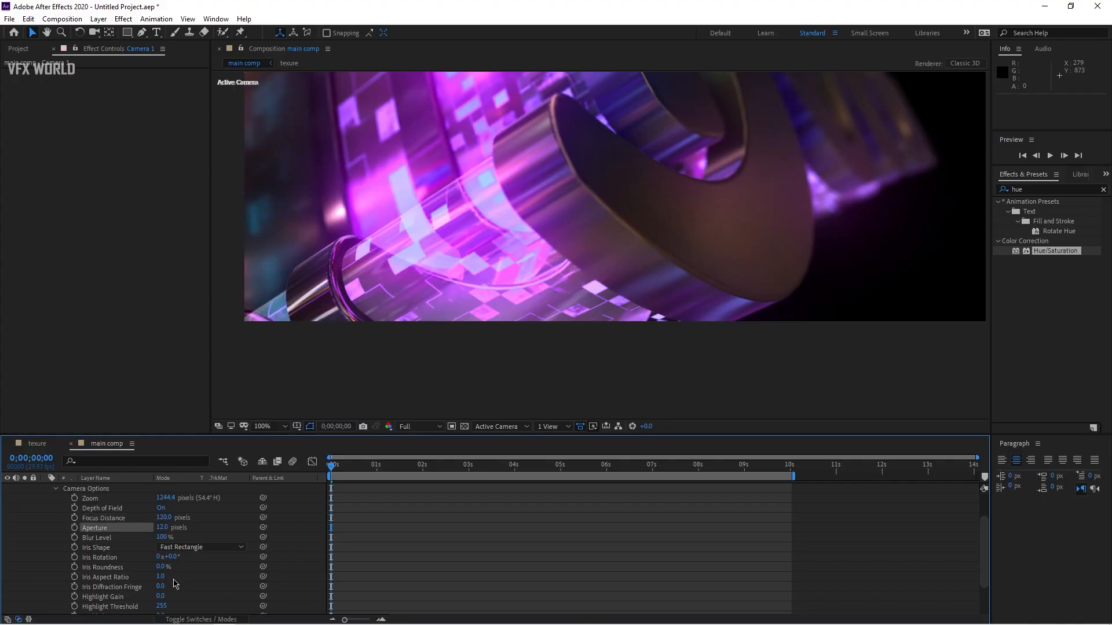
pyautogui.click(169, 540)
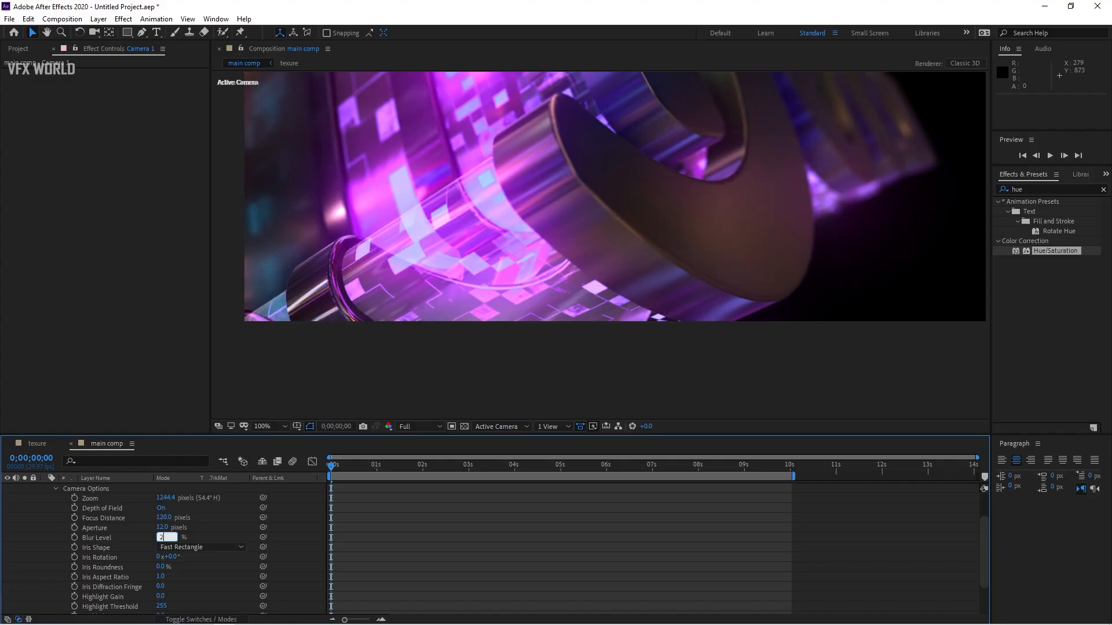
pyautogui.write('200')
pyautogui.press('Return')
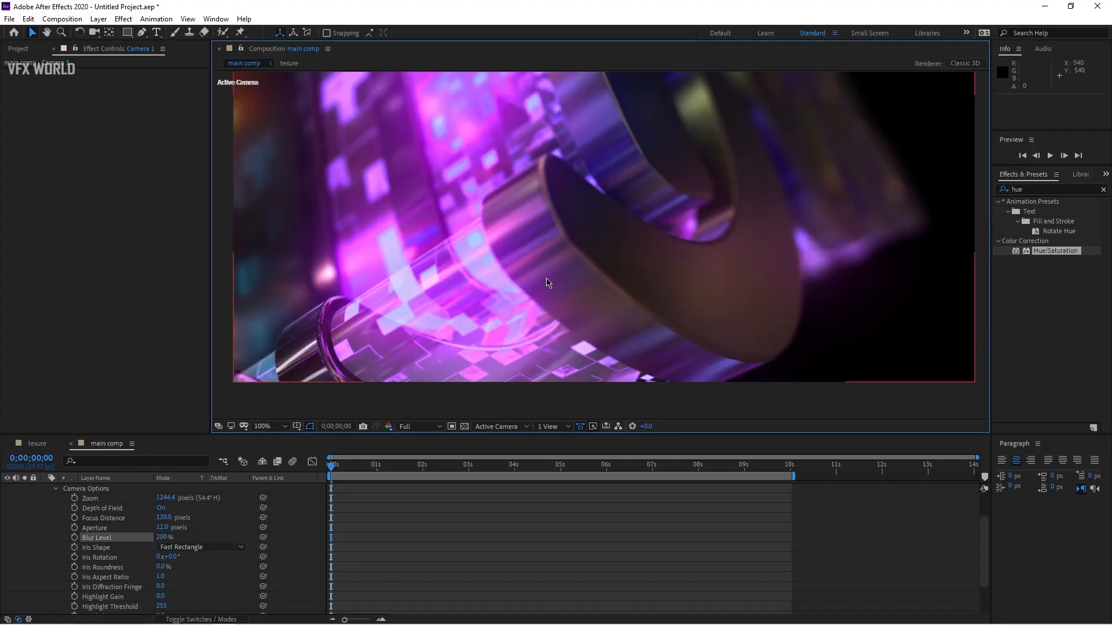
pyautogui.scroll(2, 223, 556)
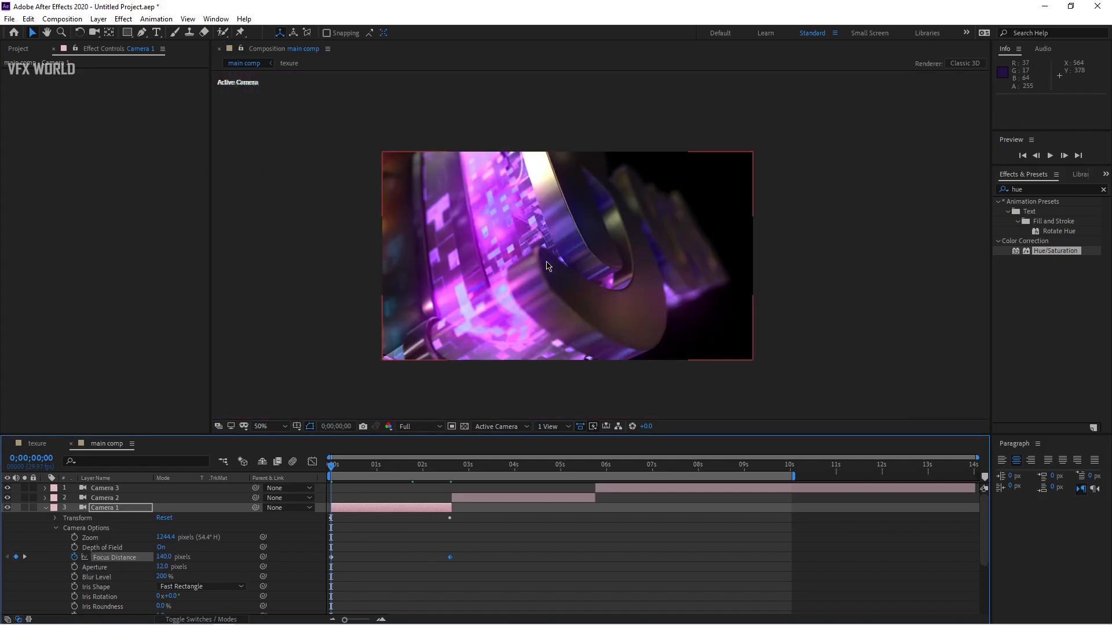
pyautogui.click(46, 508)
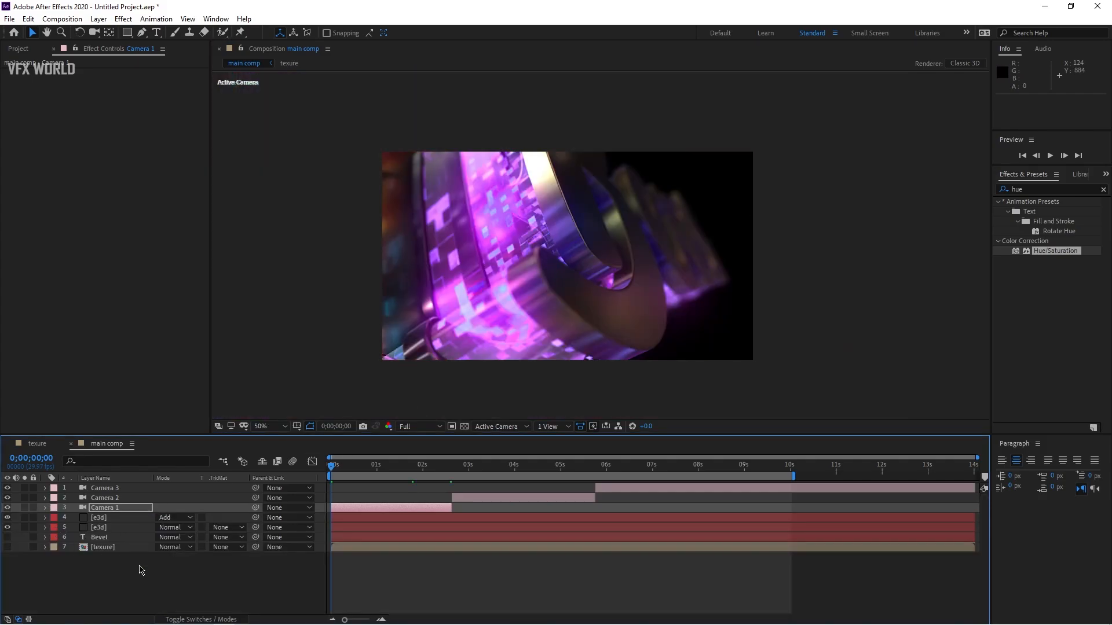
# - Create an adjustment layer above the cameras and apply the Curves color correction effect to it
pyautogui.rightClick(142, 568)
pyautogui.moveTo(268, 450)
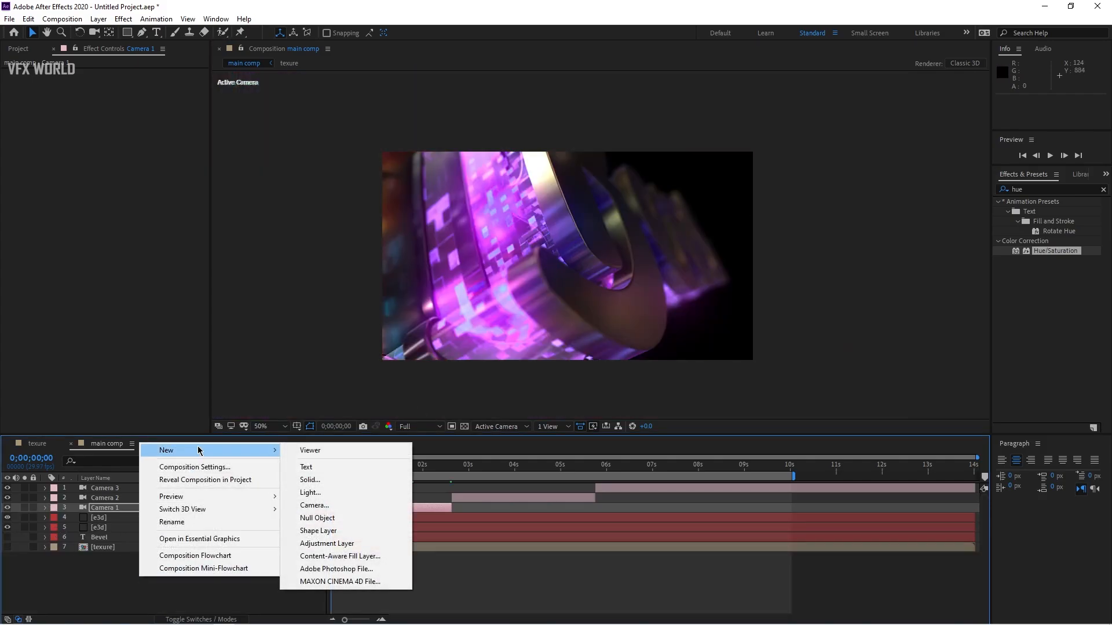
pyautogui.click(324, 543)
pyautogui.rightClick(71, 154)
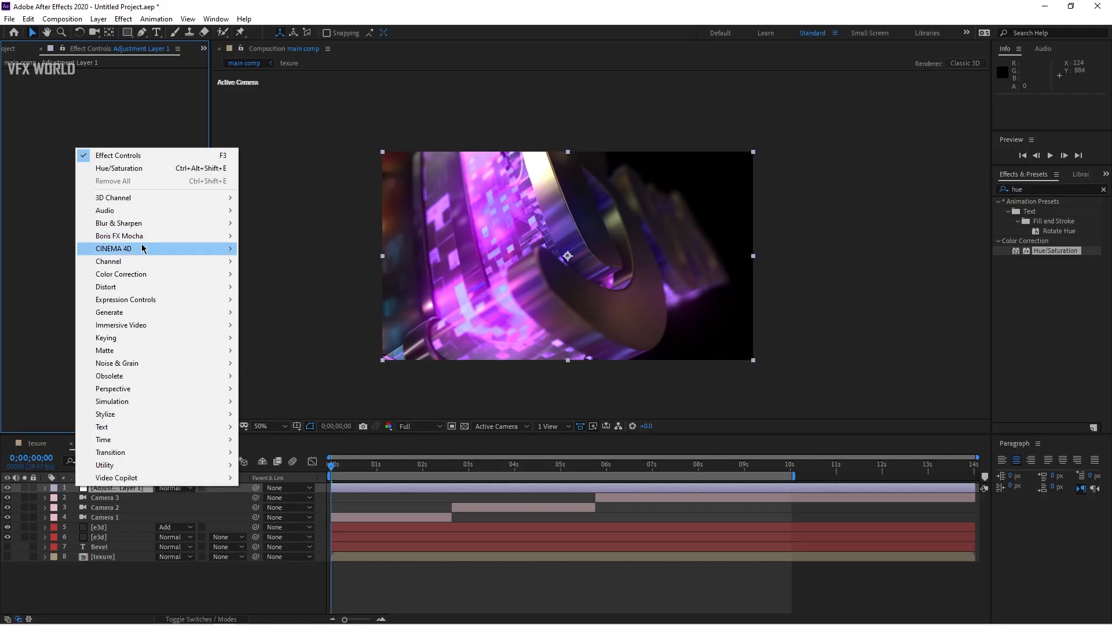
pyautogui.moveTo(161, 277)
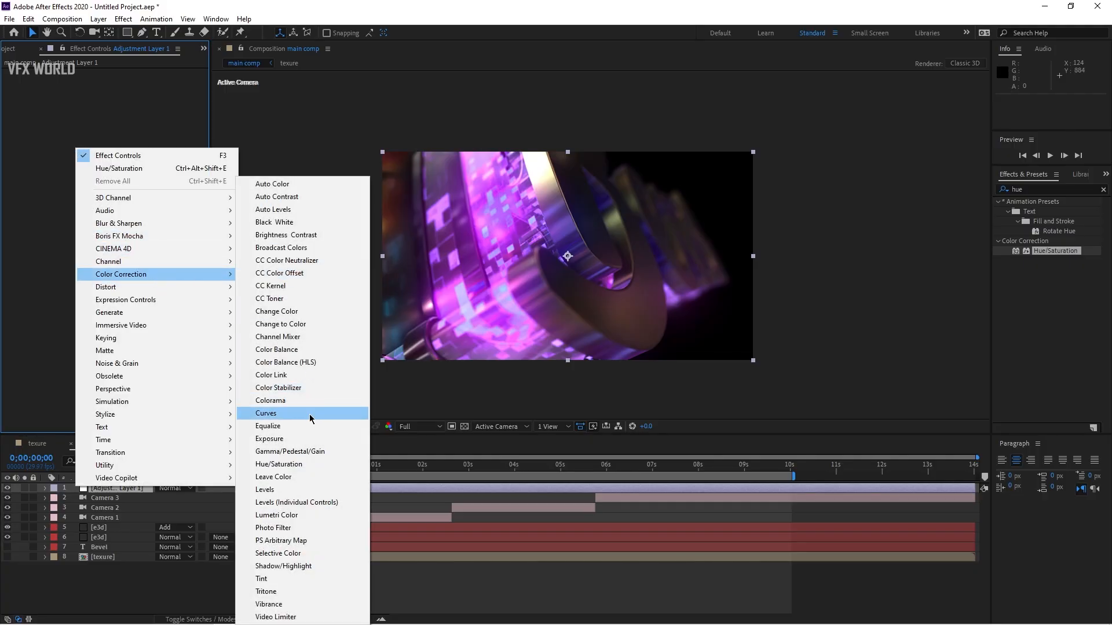
pyautogui.click(287, 413)
# - Shape the adjustment layer's RGB curve into a gentle S, lowering the shadows and raising the highlights
pyautogui.moveTo(61, 227); pyautogui.dragTo(68, 228)
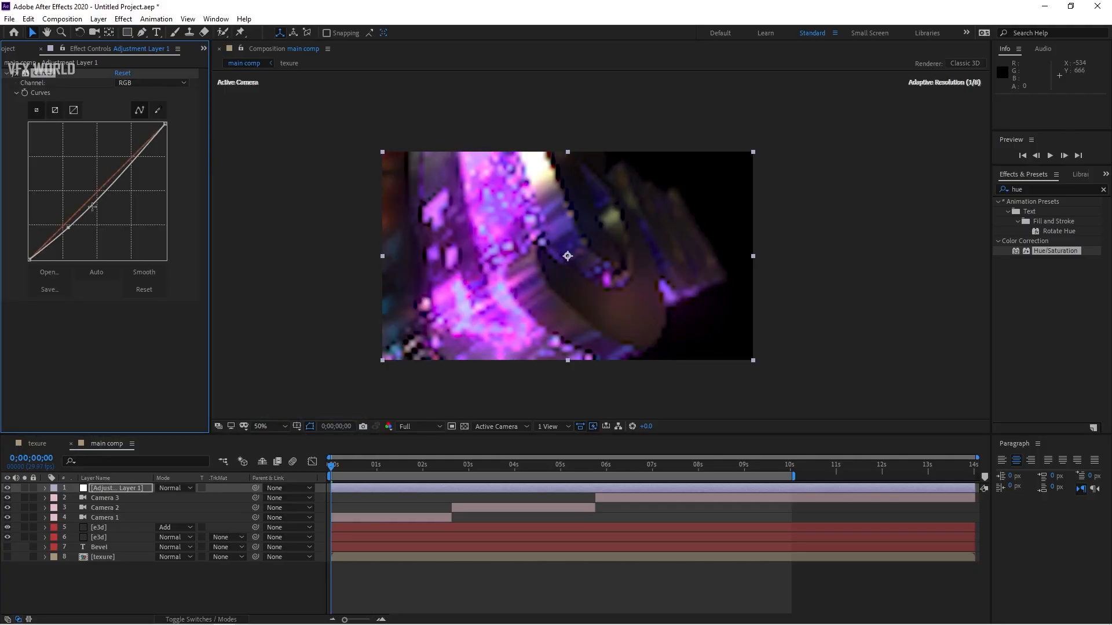
pyautogui.moveTo(129, 159); pyautogui.dragTo(122, 158)
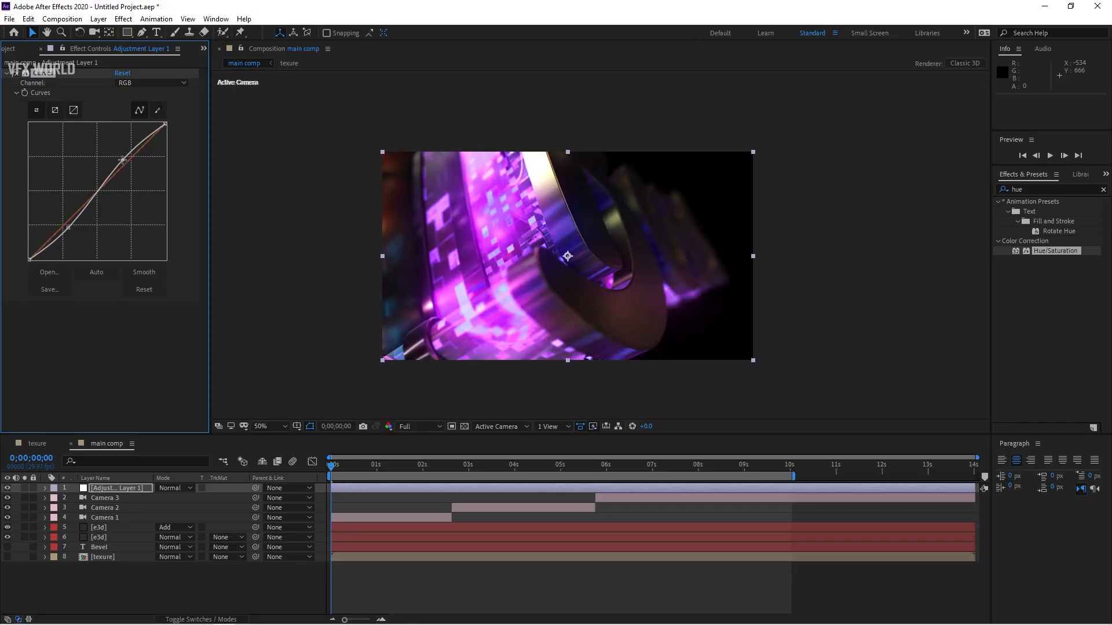
pyautogui.click(244, 525)
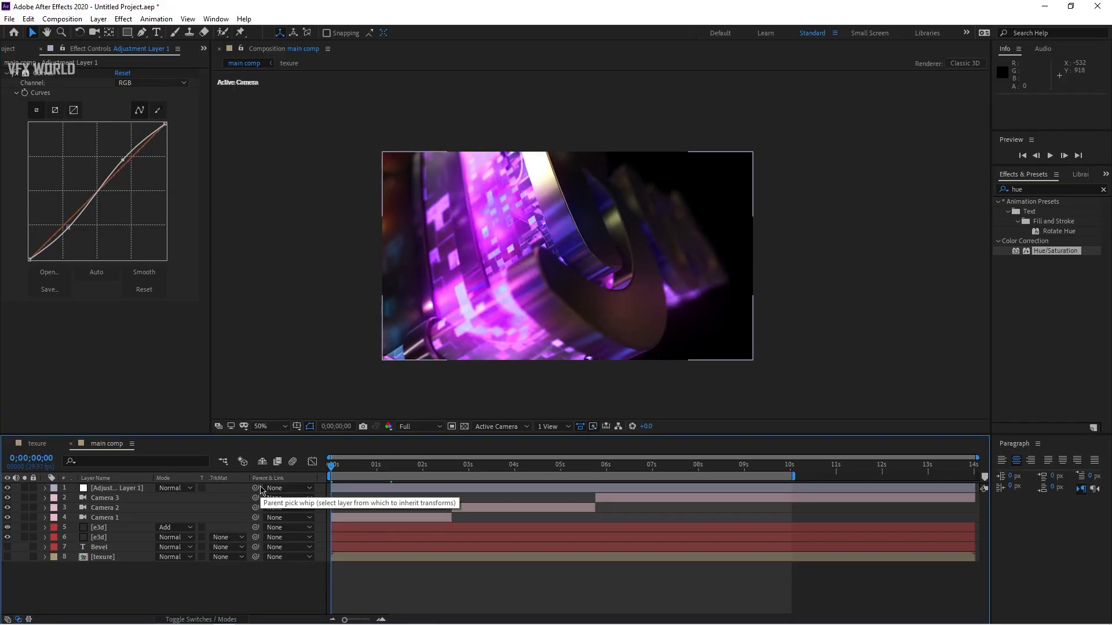